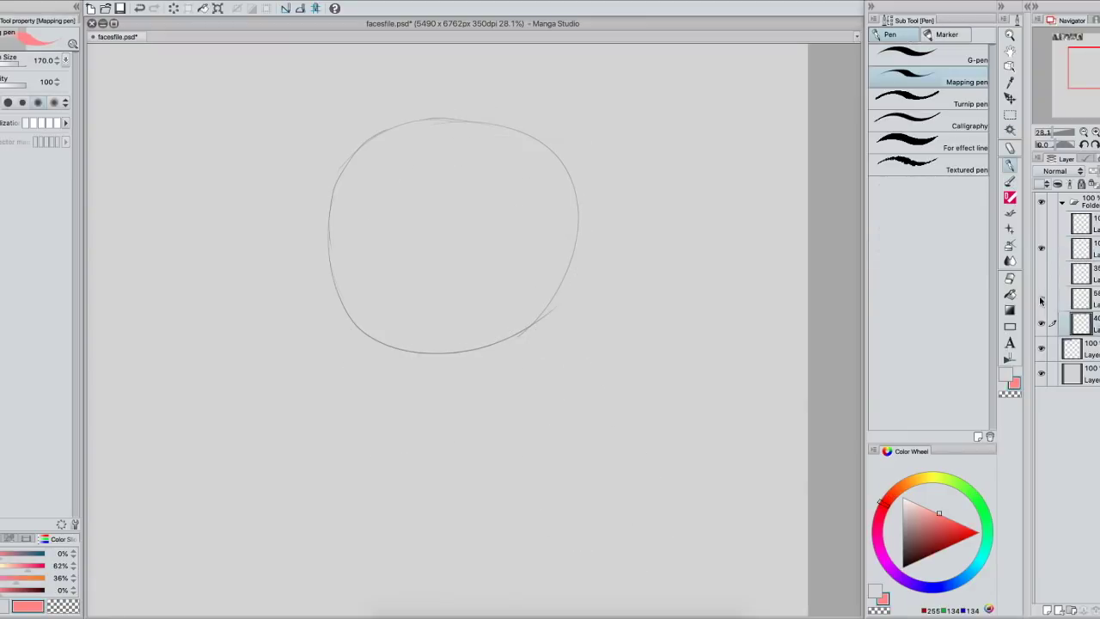
- Show the face-construction guide layer over the circle and switch to a black Bit husky ink brush
drag(529, 361, 378, 458)
click(1006, 374)
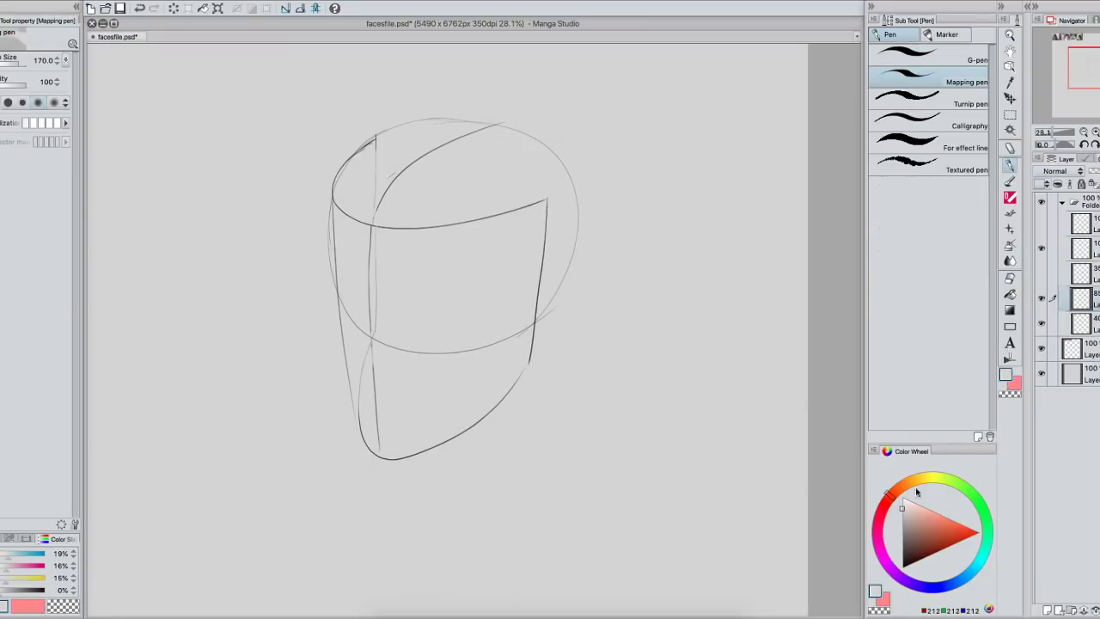
click(903, 568)
key(b)
drag(373, 143, 512, 195)
drag(373, 340, 509, 350)
key(ctrl+z)
key(ctrl+z)
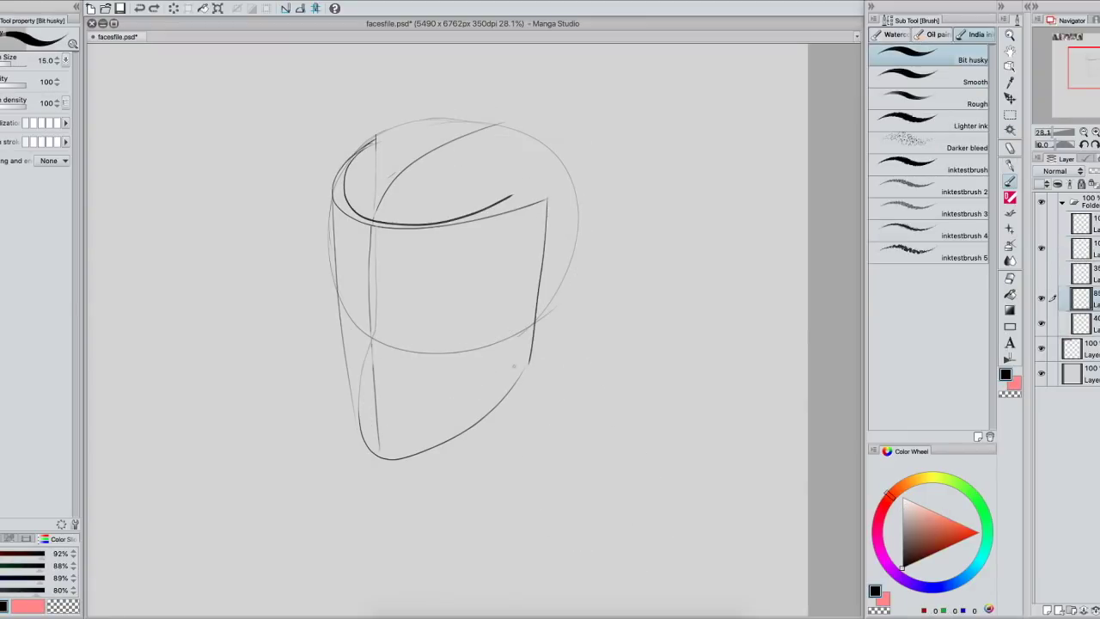
- Draw the head's side plane with a rear vertical edge and a slanted upper edge
drag(550, 195, 531, 357)
drag(374, 137, 554, 193)
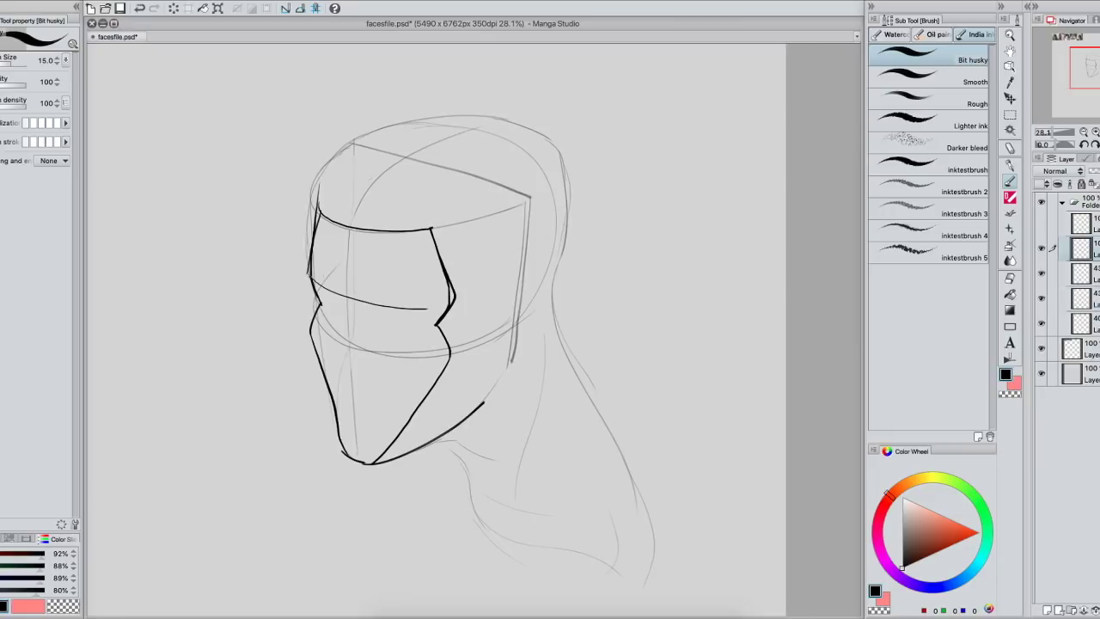
- Sketch the brow lines, both eyes and the nose inside the face planes of the three-quarter head
mouse_move(309, 277)
mouse_down()
mouse_move(344, 303)
mouse_move(447, 307)
mouse_up()
key(ctrl+z)
drag(371, 306, 445, 311)
drag(436, 325, 421, 333)
drag(321, 304, 342, 325)
mouse_move(425, 332)
mouse_down()
mouse_move(403, 340)
mouse_move(429, 323)
mouse_move(419, 328)
mouse_up()
mouse_move(330, 299)
mouse_down()
mouse_move(343, 318)
mouse_move(335, 367)
mouse_up()
mouse_move(471, 272)
mouse_down()
mouse_move(454, 294)
mouse_move(473, 392)
mouse_up()
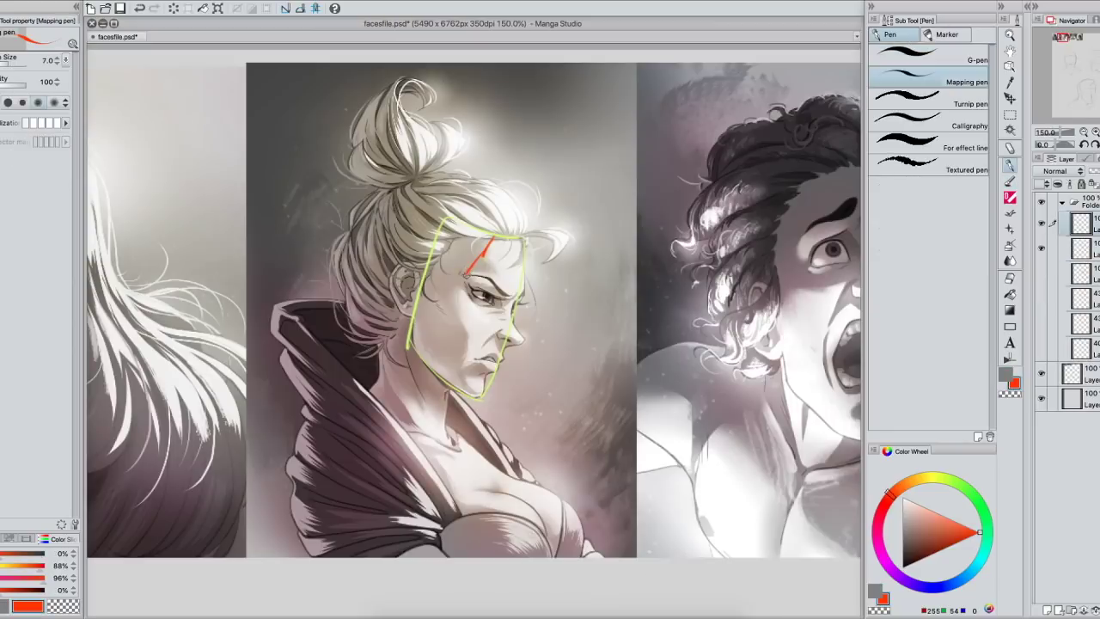
- Undo the last red stroke on the woman's profile and trace the screaming man's face planes in red
key(ctrl+z)
drag(573, 306, 563, 309)
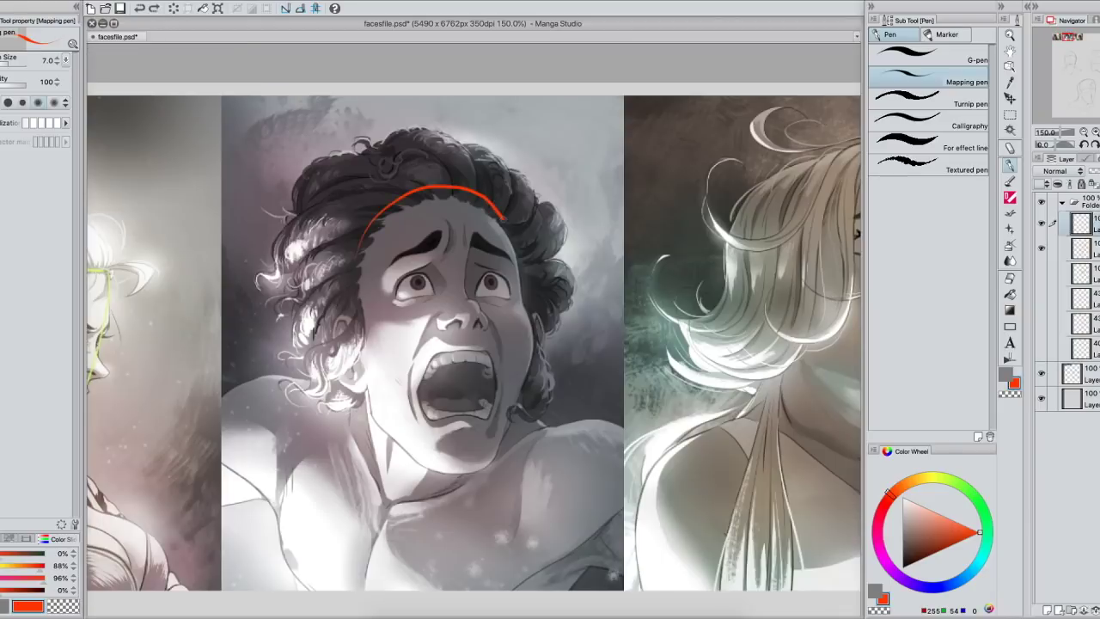
drag(504, 225, 384, 430)
drag(359, 258, 375, 417)
drag(355, 311, 361, 382)
drag(403, 196, 393, 295)
drag(510, 230, 515, 297)
mouse_move(517, 300)
mouse_down()
mouse_move(528, 322)
mouse_move(496, 451)
mouse_up()
mouse_move(394, 297)
mouse_down()
mouse_move(383, 370)
mouse_move(383, 351)
mouse_move(439, 466)
mouse_up()
key(super+z)
- Sketch the nose base, mouth, cheekbone and jaw lines on the turned head in black
drag(343, 446, 415, 447)
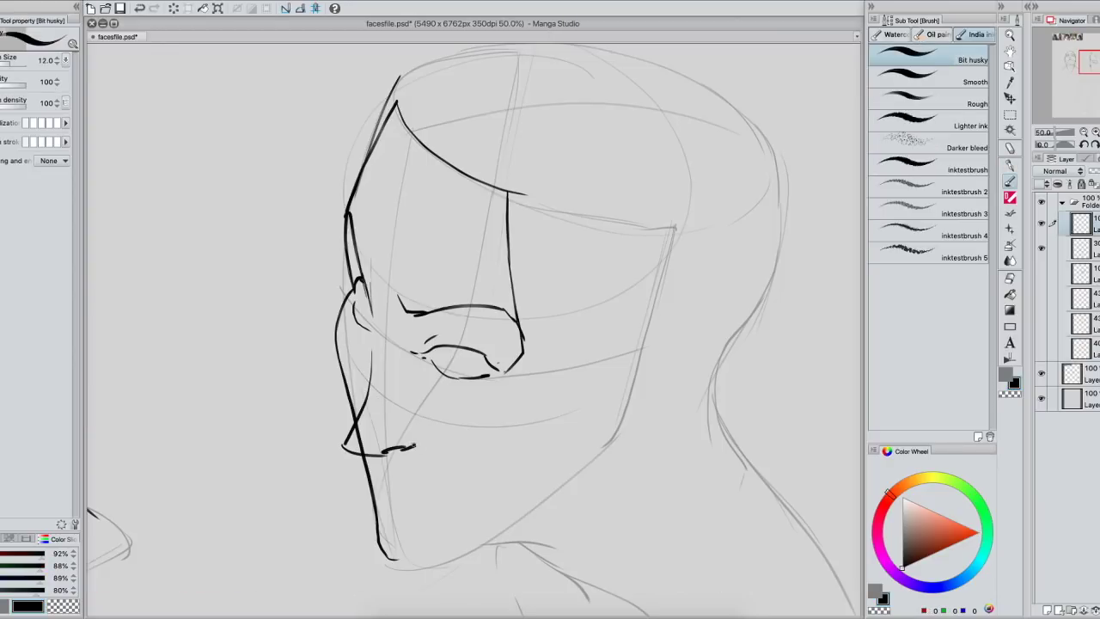
drag(361, 454, 430, 502)
mouse_move(507, 371)
mouse_down()
mouse_move(515, 440)
mouse_move(393, 561)
mouse_move(611, 434)
mouse_move(595, 459)
mouse_up()
drag(628, 332, 596, 400)
drag(631, 359, 523, 444)
key(super+z)
mouse_move(591, 439)
mouse_down()
mouse_move(603, 451)
mouse_move(644, 238)
mouse_up()
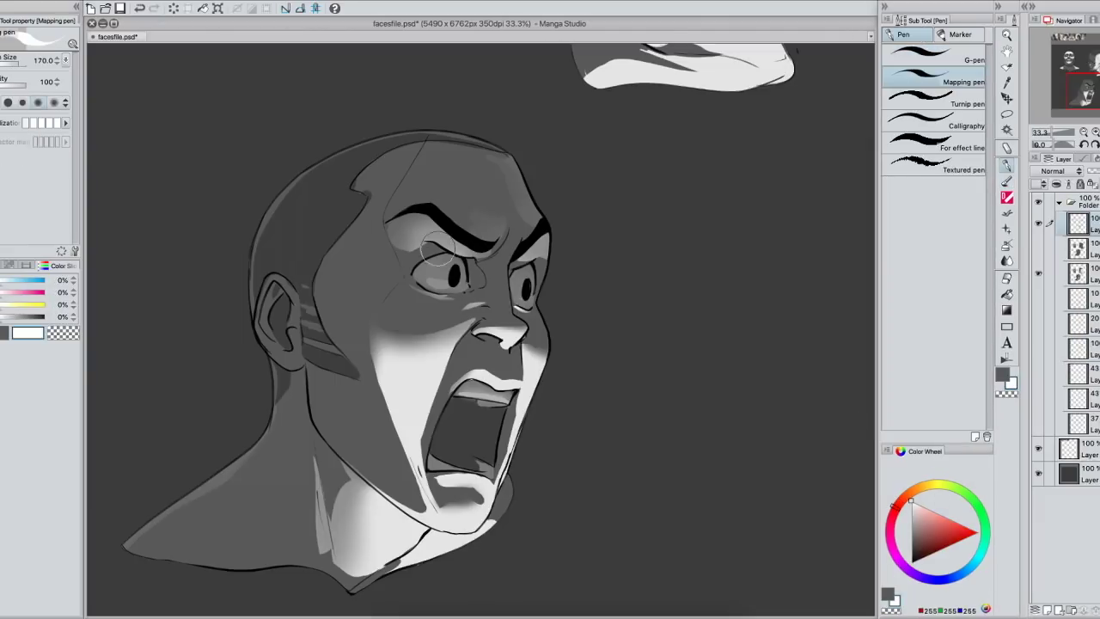
- Reduce the Mapping pen size and draw two plane lines down the shaded screaming face from forehead to chin
key(bracketleft)
key(bracketleft)
key(bracketleft)
key(bracketleft)
key(bracketleft)
key(bracketleft)
key(bracketleft)
mouse_move(428, 133)
mouse_down()
mouse_move(385, 211)
mouse_move(401, 271)
mouse_move(371, 327)
mouse_move(375, 389)
mouse_move(445, 533)
mouse_up()
mouse_move(514, 155)
mouse_down()
mouse_move(552, 225)
mouse_move(545, 315)
mouse_move(530, 410)
mouse_move(481, 520)
mouse_up()
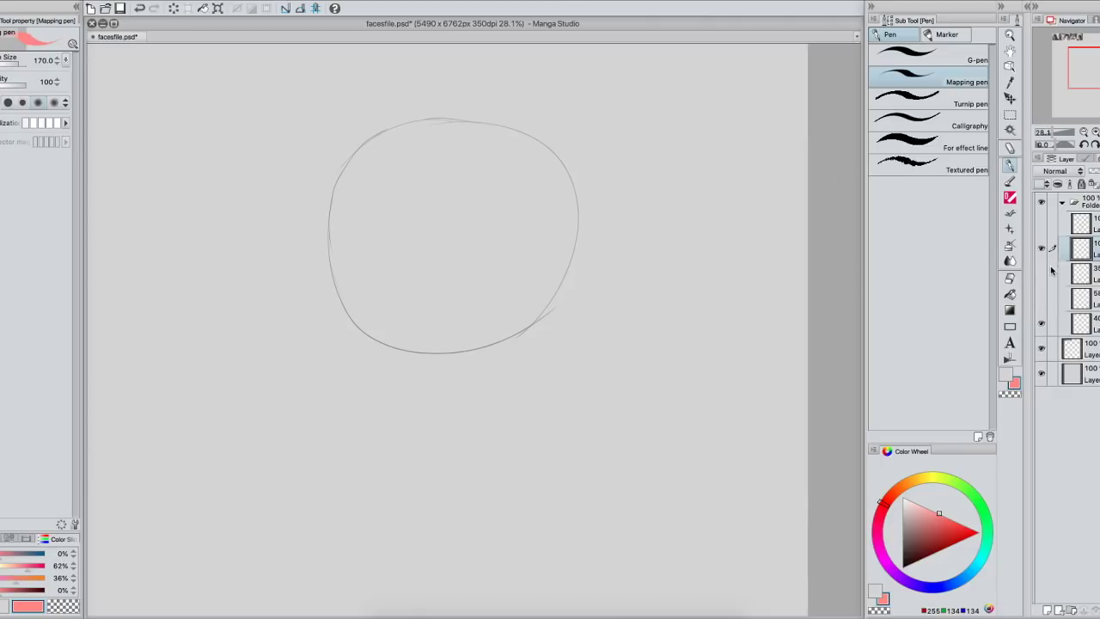
- Show and activate the face-plane guide layer above the circle, then choose black and the Bit husky brush
click(1085, 323)
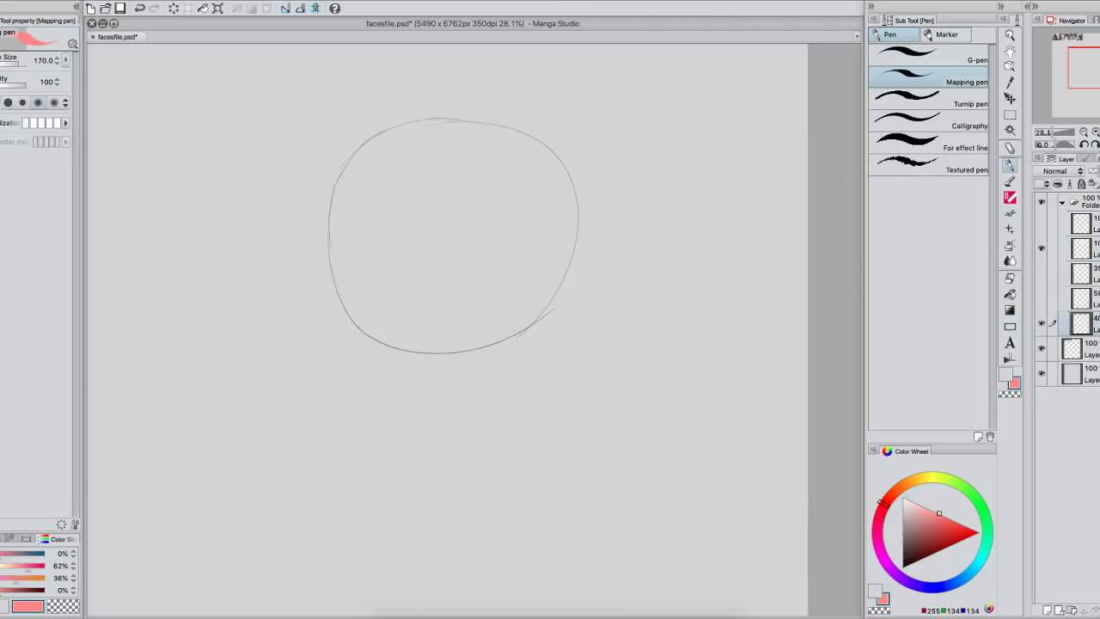
click(1042, 298)
click(1057, 298)
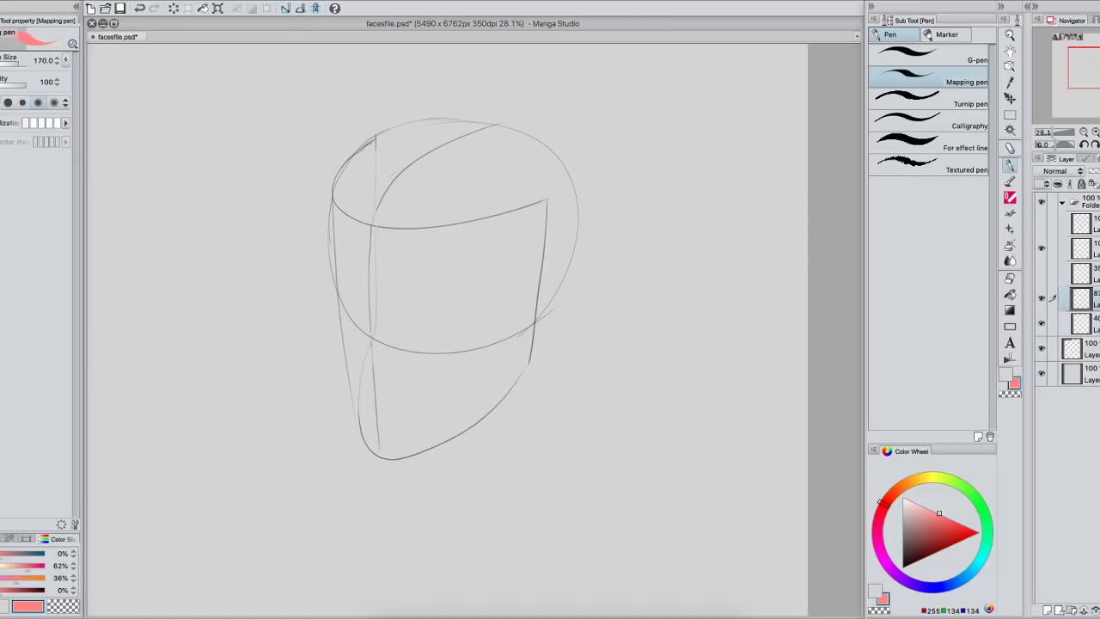
click(1006, 361)
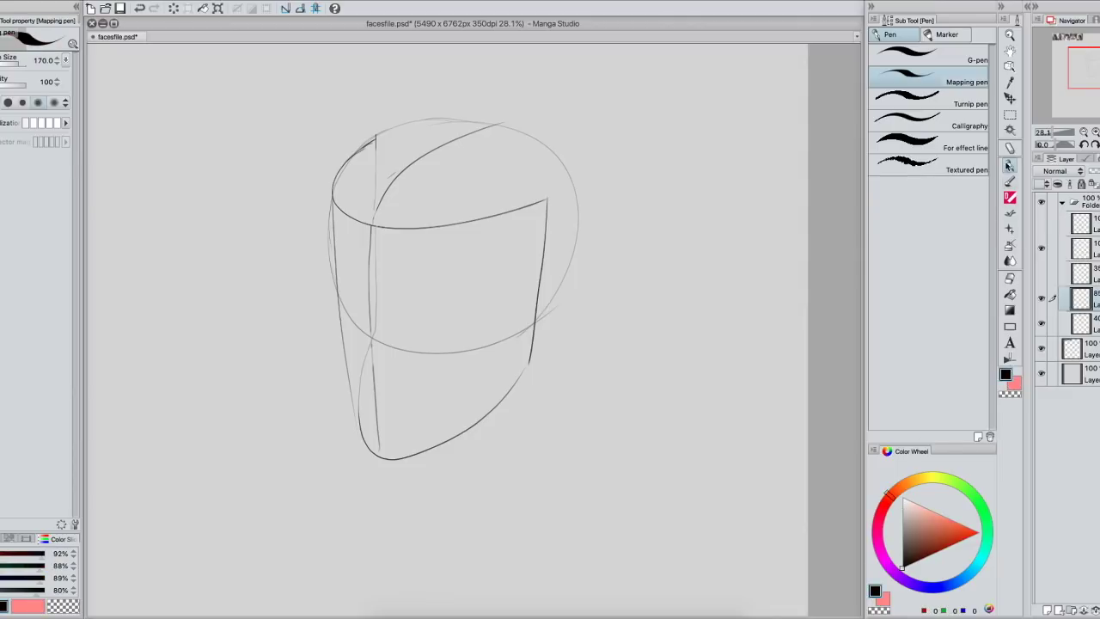
click(1010, 180)
mouse_move(375, 140)
mouse_down()
mouse_move(398, 224)
mouse_move(513, 196)
mouse_up()
mouse_move(369, 346)
mouse_down()
mouse_move(475, 383)
mouse_move(517, 340)
mouse_up()
key(ctrl+z)
key(ctrl+z)
- Draw the rear vertical edge and the slanted upper edge of the head's side plane
drag(552, 191, 532, 357)
drag(375, 137, 553, 193)
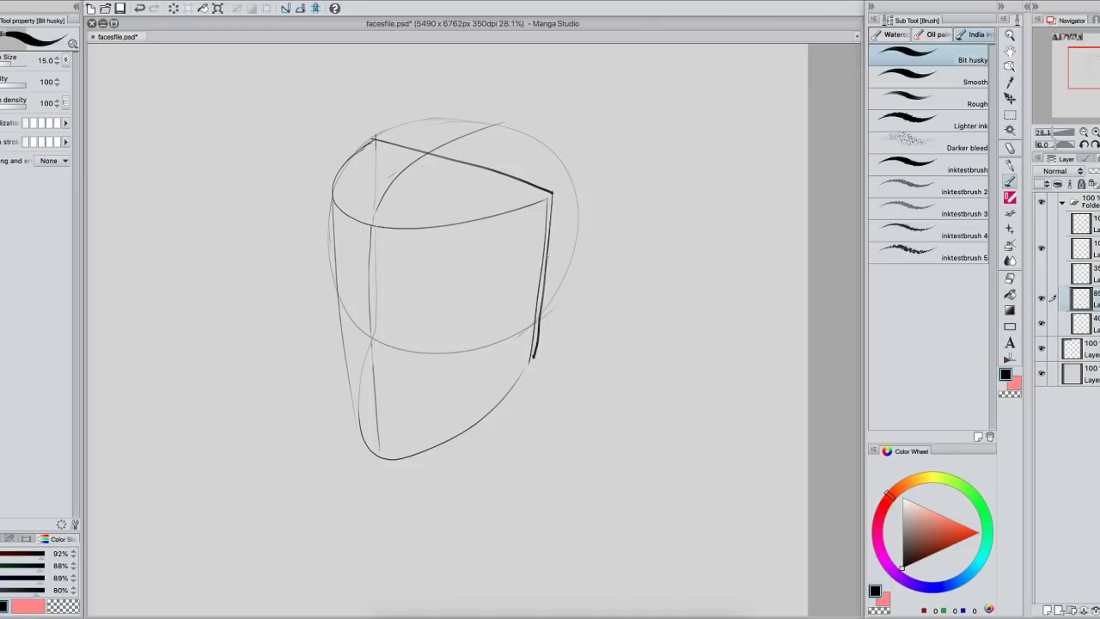
drag(589, 266, 587, 325)
drag(741, 268, 738, 308)
mouse_move(730, 259)
mouse_down()
mouse_move(684, 248)
mouse_move(593, 417)
mouse_up()
drag(685, 269, 680, 412)
drag(670, 315, 691, 379)
click(707, 357)
- Show the skull and neck guide layer and activate the layer above it for drawing with the black ink brush
click(1041, 273)
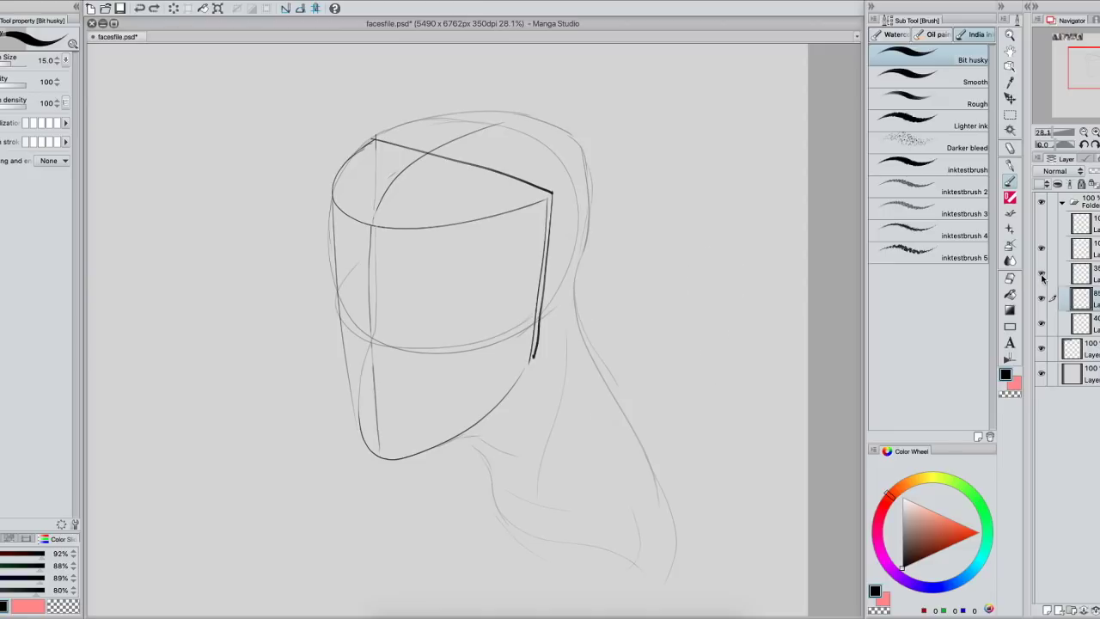
click(1090, 276)
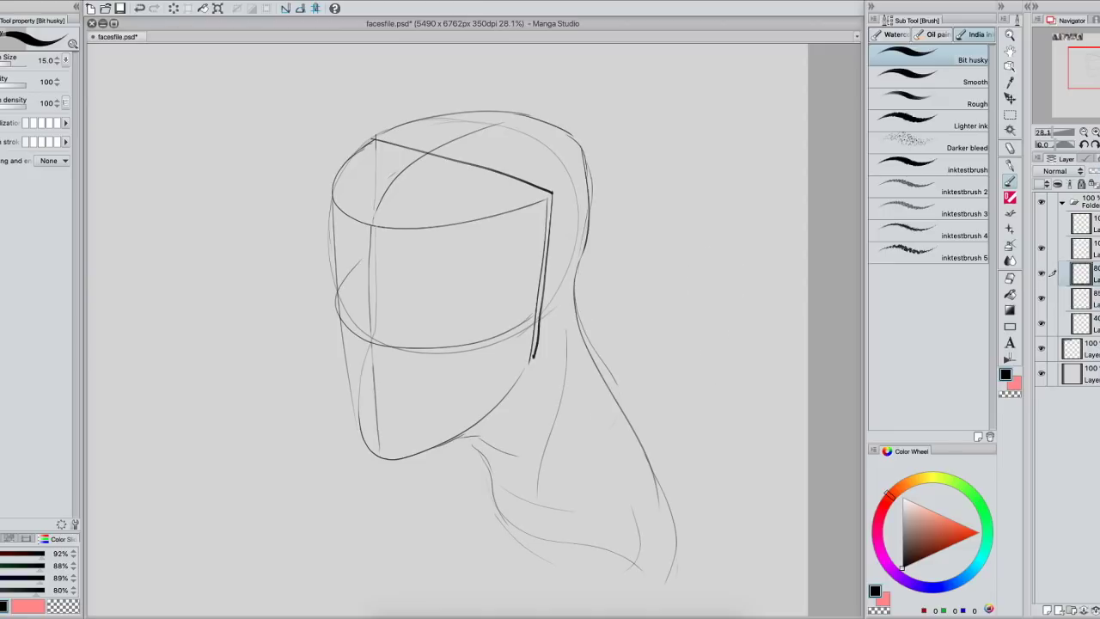
click(1080, 251)
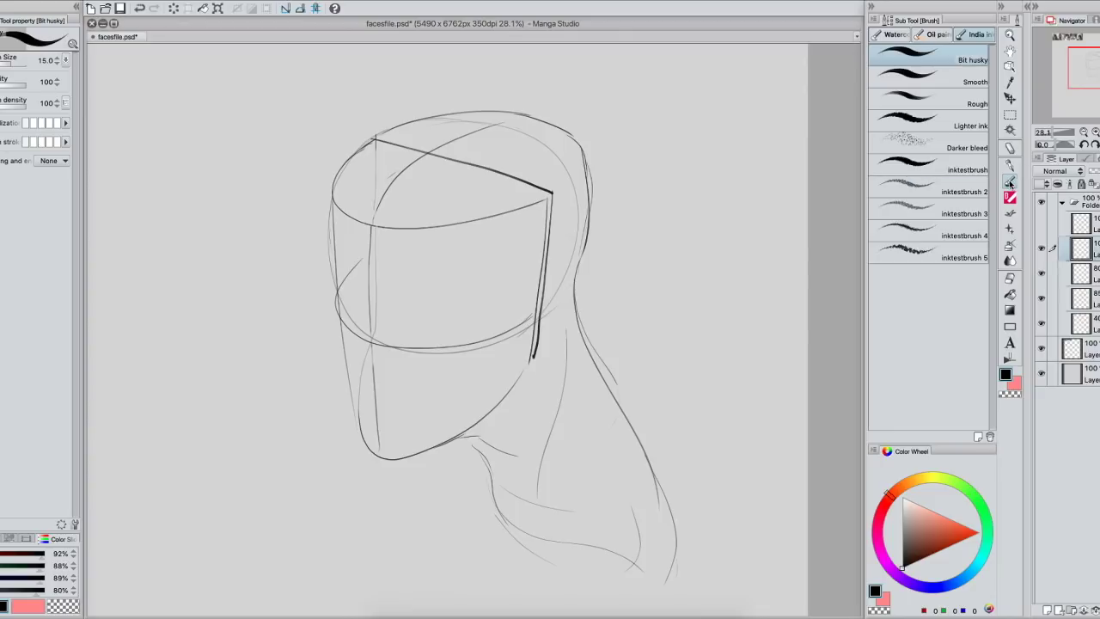
click(1008, 361)
click(1011, 180)
- Sketch a simplified cartoon head beside the main one with an oval skull, jaw, brows, eyes and ear
mouse_move(688, 129)
mouse_down()
mouse_move(649, 176)
mouse_move(726, 250)
mouse_move(763, 191)
mouse_move(713, 130)
mouse_move(675, 135)
mouse_move(640, 199)
mouse_move(646, 255)
mouse_move(632, 298)
mouse_move(667, 351)
mouse_move(769, 320)
mouse_move(770, 213)
mouse_up()
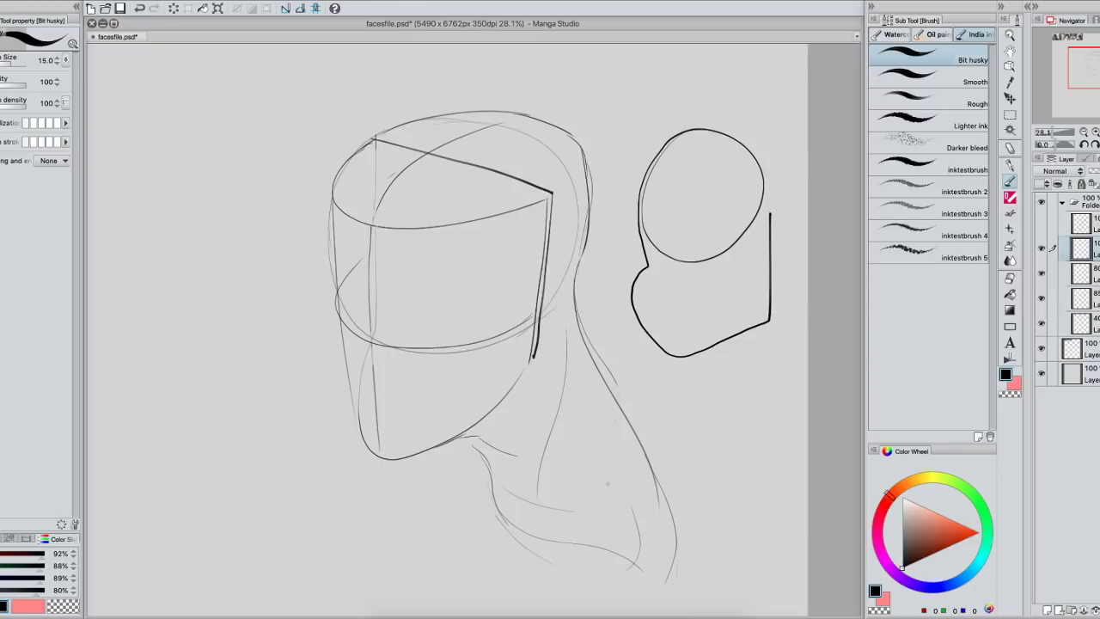
drag(652, 259, 697, 263)
mouse_move(716, 263)
mouse_down()
mouse_move(760, 252)
mouse_move(750, 241)
mouse_move(751, 262)
mouse_up()
drag(676, 243, 677, 263)
mouse_move(645, 200)
mouse_down()
mouse_move(664, 191)
mouse_move(669, 203)
mouse_up()
drag(733, 201, 763, 200)
drag(772, 239, 784, 300)
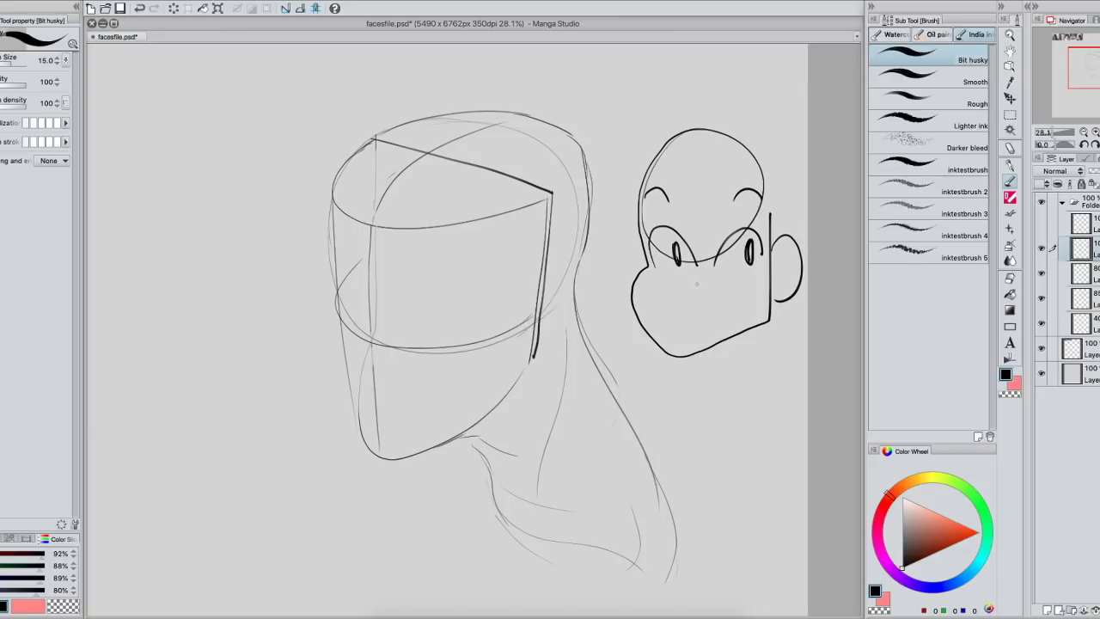
- Add outer cheek contours along both sides of the cartoon head
key(ctrl+z)
mouse_move(631, 217)
mouse_down()
mouse_move(638, 256)
mouse_move(623, 297)
mouse_move(635, 323)
mouse_up()
mouse_move(767, 234)
mouse_down()
mouse_move(775, 297)
mouse_move(732, 340)
mouse_up()
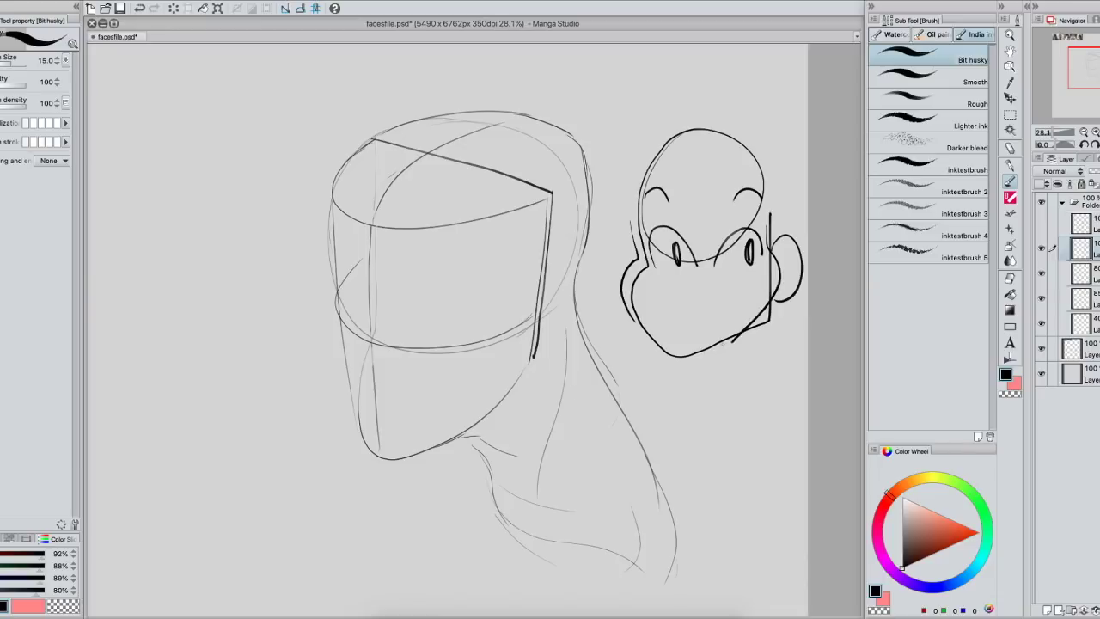
- Undo the entire cartoon head sketch beside the main head
key(ctrl+z)
key(ctrl+z)
key(ctrl+z)
key(ctrl+z)
key(ctrl+z)
key(ctrl+z)
key(ctrl+z)
key(ctrl+z)
key(ctrl+z)
key(ctrl+z)
key(ctrl+z)
key(ctrl+z)
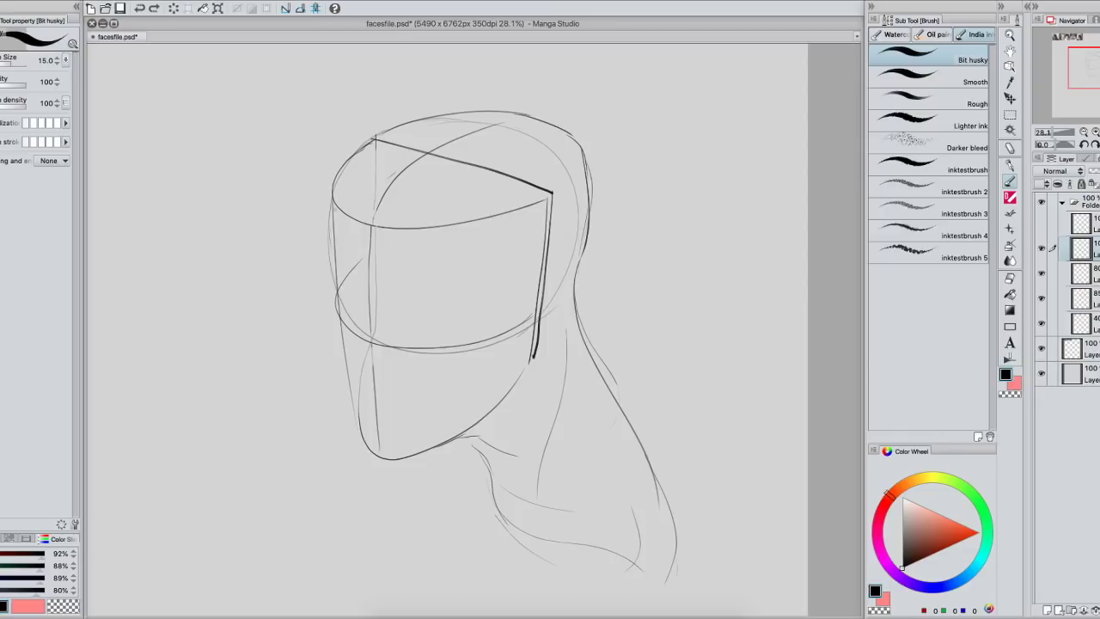
- Ink the far face contour from forehead through eye socket and cheekbone to the chin, and continue along the jawline
mouse_move(341, 177)
mouse_down()
mouse_move(335, 333)
mouse_move(343, 299)
mouse_move(334, 318)
mouse_move(365, 424)
mouse_up()
key(ctrl+z)
key(ctrl+z)
mouse_move(331, 330)
mouse_down()
mouse_move(360, 432)
mouse_move(387, 459)
mouse_up()
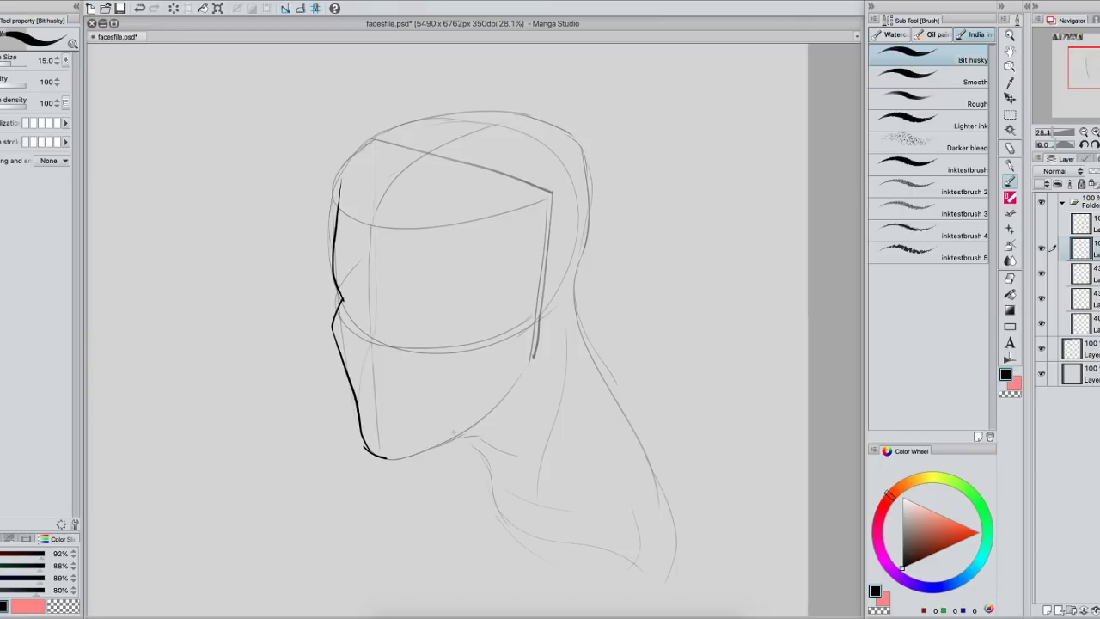
drag(385, 460, 509, 380)
key(ctrl+z)
drag(385, 459, 506, 398)
- Outline the forehead plane with a curved upper edge, two temple sides and a brow line
mouse_move(342, 208)
mouse_down()
mouse_move(385, 225)
mouse_move(448, 225)
mouse_up()
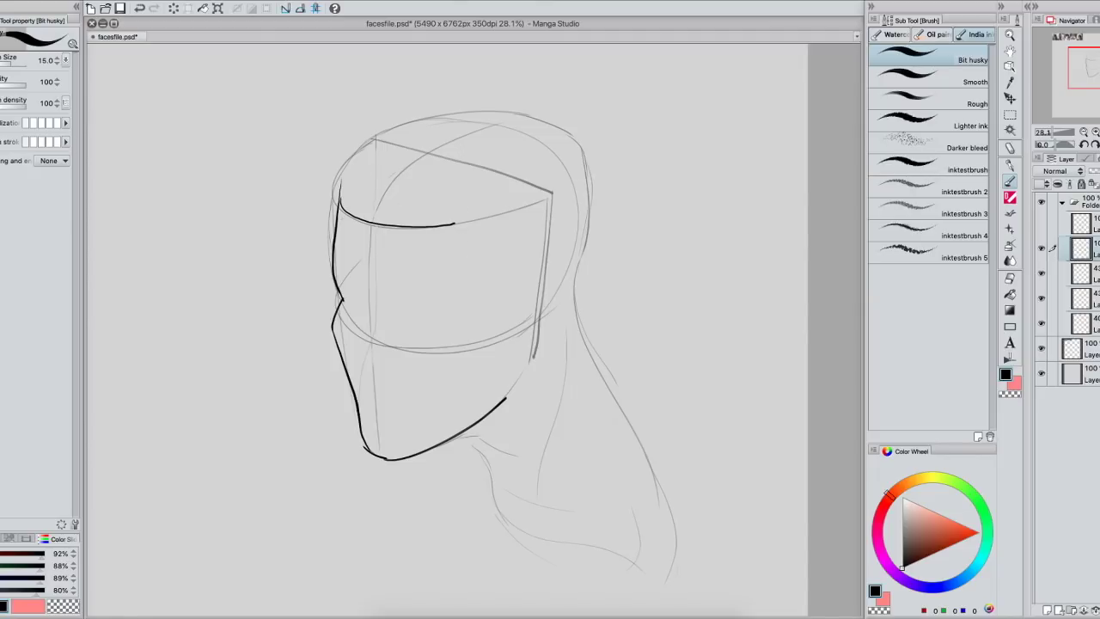
drag(342, 204, 329, 270)
drag(453, 224, 470, 281)
drag(332, 274, 440, 303)
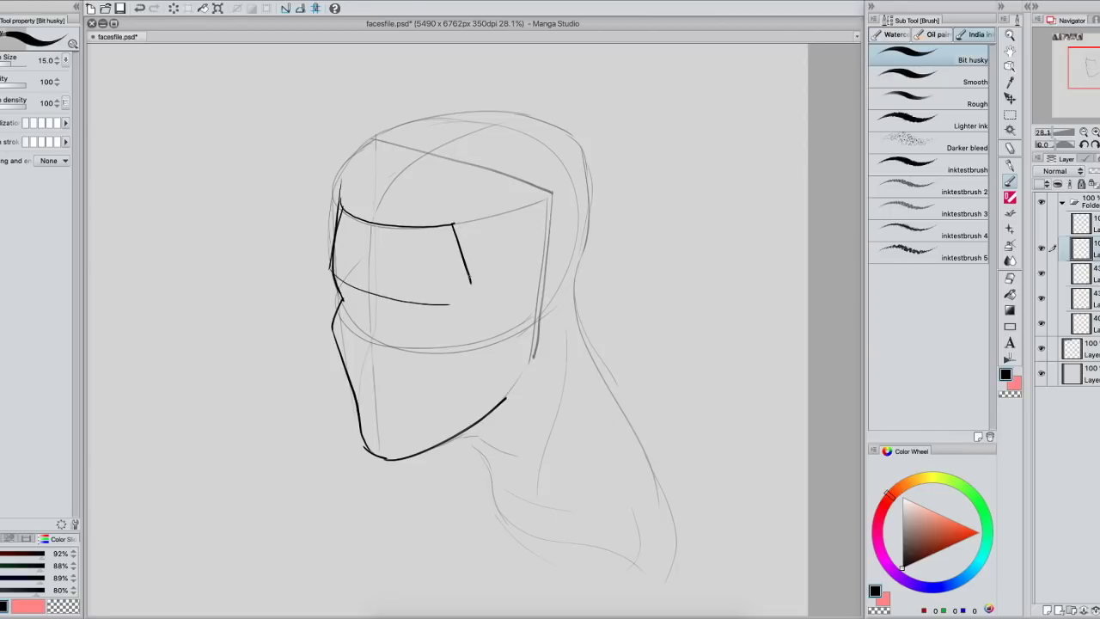
- Draw the near eye-socket notch and cheekbone corner, and run the front plane's edge down to the chin
drag(470, 295, 460, 318)
drag(458, 321, 470, 341)
drag(471, 351, 389, 459)
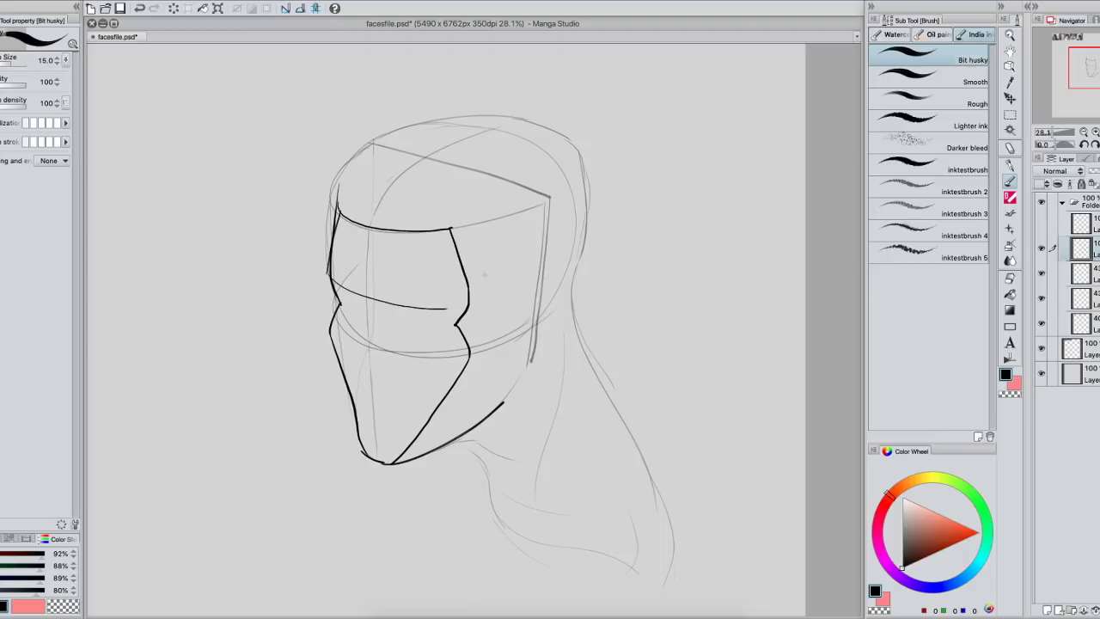
drag(521, 289, 520, 293)
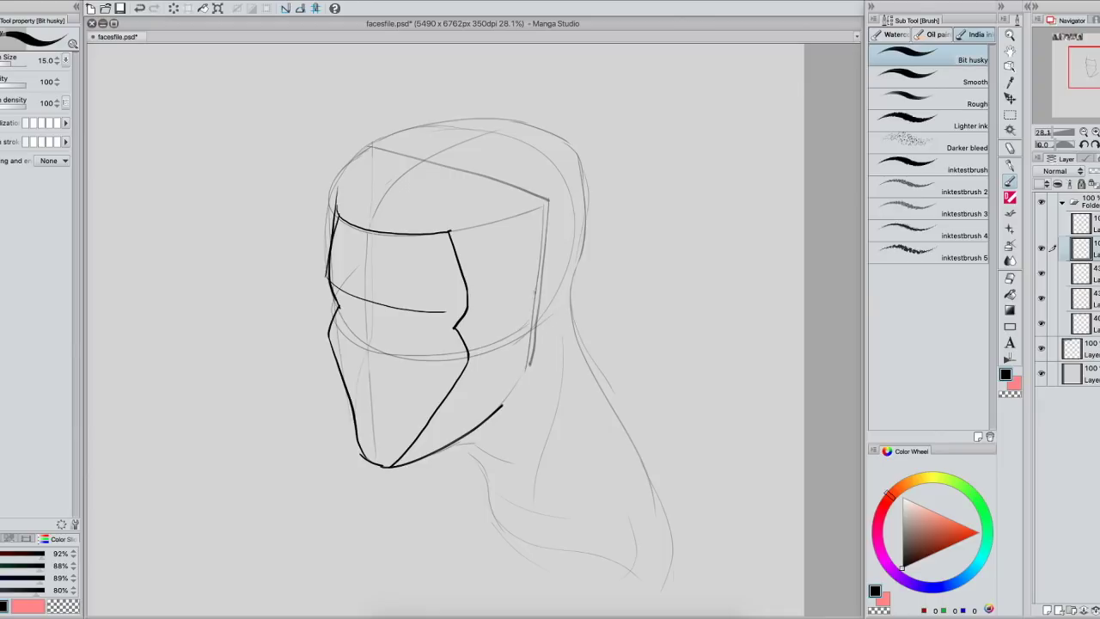
drag(500, 322, 558, 349)
mouse_move(378, 337)
mouse_down()
mouse_move(307, 387)
mouse_move(325, 383)
mouse_up()
key(ctrl+z)
key(ctrl+z)
key(ctrl+z)
key(ctrl+z)
- Reinforce the near temple corner with a sharper angle and draw a thick, slanted far brow
mouse_move(459, 258)
mouse_down()
mouse_move(474, 301)
mouse_move(453, 329)
mouse_up()
drag(528, 290, 511, 288)
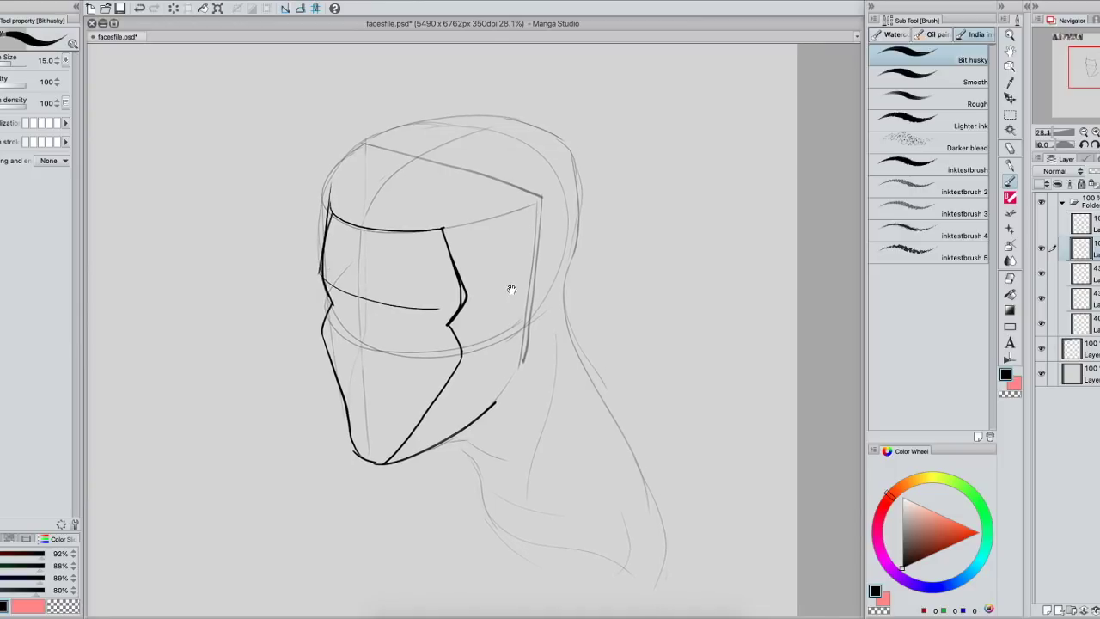
drag(310, 277, 344, 302)
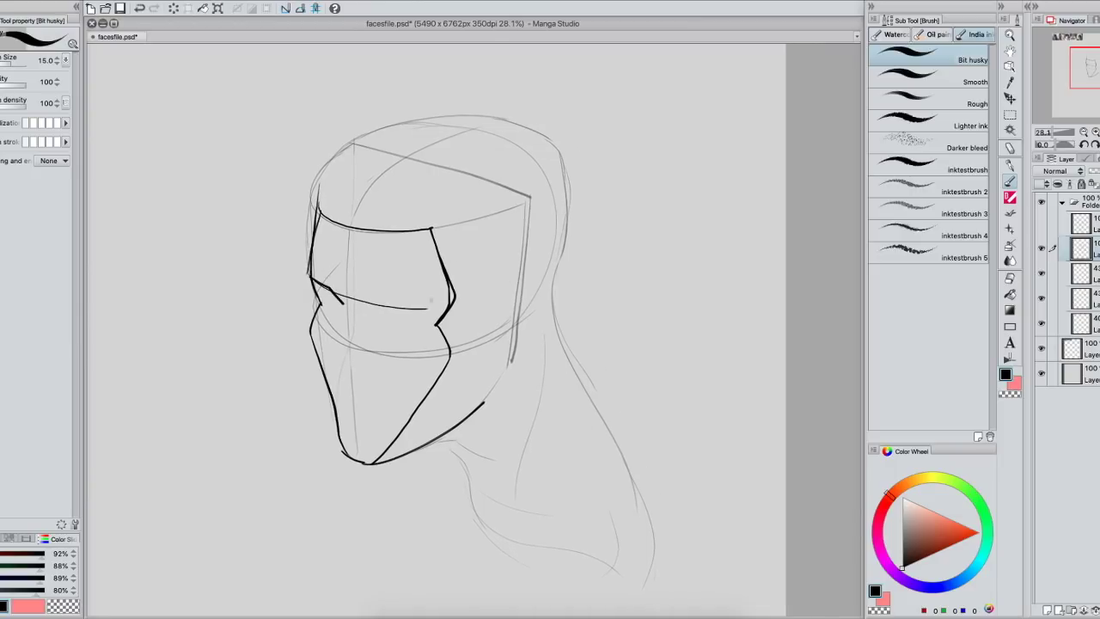
mouse_move(367, 307)
mouse_down()
mouse_move(382, 296)
mouse_move(443, 306)
mouse_up()
key(ctrl+z)
drag(366, 306, 447, 305)
key(ctrl+z)
- Sketch the near brow, the outlines of both eyes and the rounded nose tip
mouse_move(370, 305)
mouse_down()
mouse_move(447, 307)
mouse_move(435, 325)
mouse_up()
drag(334, 300, 325, 324)
mouse_move(404, 338)
mouse_down()
mouse_move(424, 331)
mouse_move(403, 340)
mouse_move(383, 325)
mouse_move(431, 327)
mouse_up()
drag(328, 296, 359, 361)
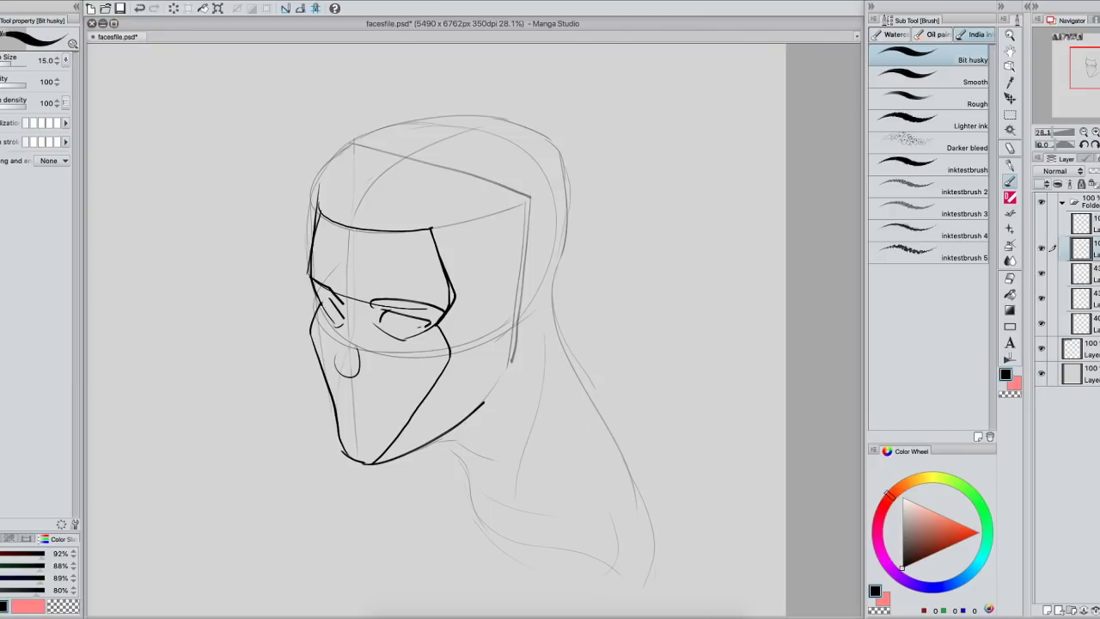
- Complete the nose with a bridge and nostril line, and draw the mouth and the near brow's outer hook
mouse_move(346, 290)
mouse_down()
mouse_move(335, 362)
mouse_move(346, 377)
mouse_move(369, 372)
mouse_up()
drag(335, 399, 394, 409)
drag(394, 305, 471, 318)
mouse_move(366, 337)
mouse_down()
mouse_move(413, 309)
mouse_move(371, 335)
mouse_move(376, 349)
mouse_up()
drag(456, 315, 525, 316)
key(ctrl+z)
key(ctrl+z)
key(ctrl+z)
key(ctrl+z)
- Mark the cheekbone points on both sides and draw a line from the near cheekbone toward the ear
drag(439, 362, 448, 375)
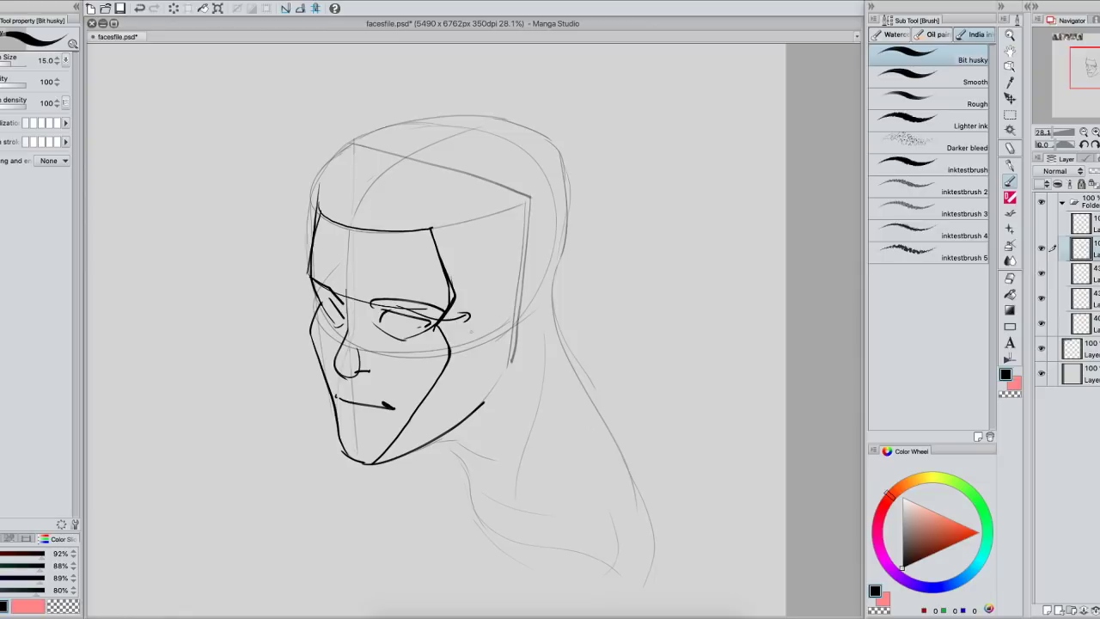
drag(449, 347, 442, 364)
drag(320, 325, 313, 332)
mouse_move(508, 298)
mouse_down()
mouse_move(504, 319)
mouse_move(440, 375)
mouse_up()
- Hatch the hollow of the near cheek between the cheekbone and the jaw
drag(453, 365, 440, 376)
drag(406, 449, 459, 364)
drag(459, 370, 467, 353)
drag(446, 400, 459, 372)
drag(459, 382, 497, 323)
drag(491, 355, 509, 321)
- Draw the rear jaw edge, the guide lines from brow and cheekbone to the ear, and the ear itself
mouse_move(483, 408)
mouse_down()
mouse_move(509, 315)
mouse_move(463, 297)
mouse_move(521, 266)
mouse_up()
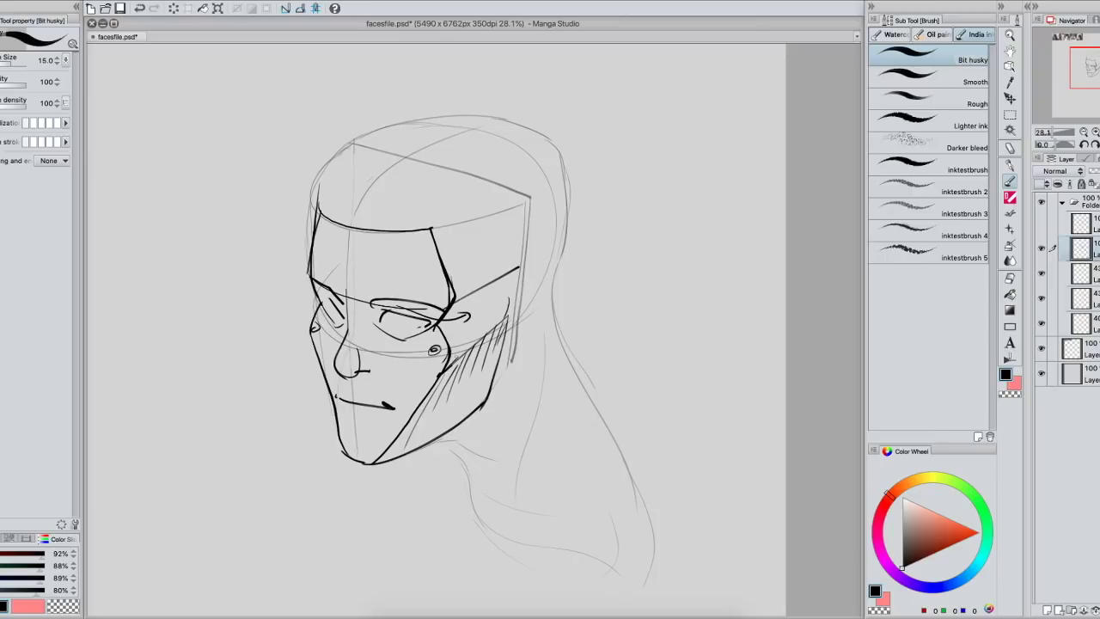
mouse_move(387, 377)
mouse_down()
mouse_move(438, 369)
mouse_move(514, 311)
mouse_up()
key(super+z)
drag(439, 377, 504, 341)
mouse_move(518, 273)
mouse_down()
mouse_move(549, 261)
mouse_move(526, 325)
mouse_move(500, 351)
mouse_up()
mouse_move(523, 268)
mouse_down()
mouse_move(512, 307)
mouse_move(535, 268)
mouse_move(545, 297)
mouse_move(519, 327)
mouse_up()
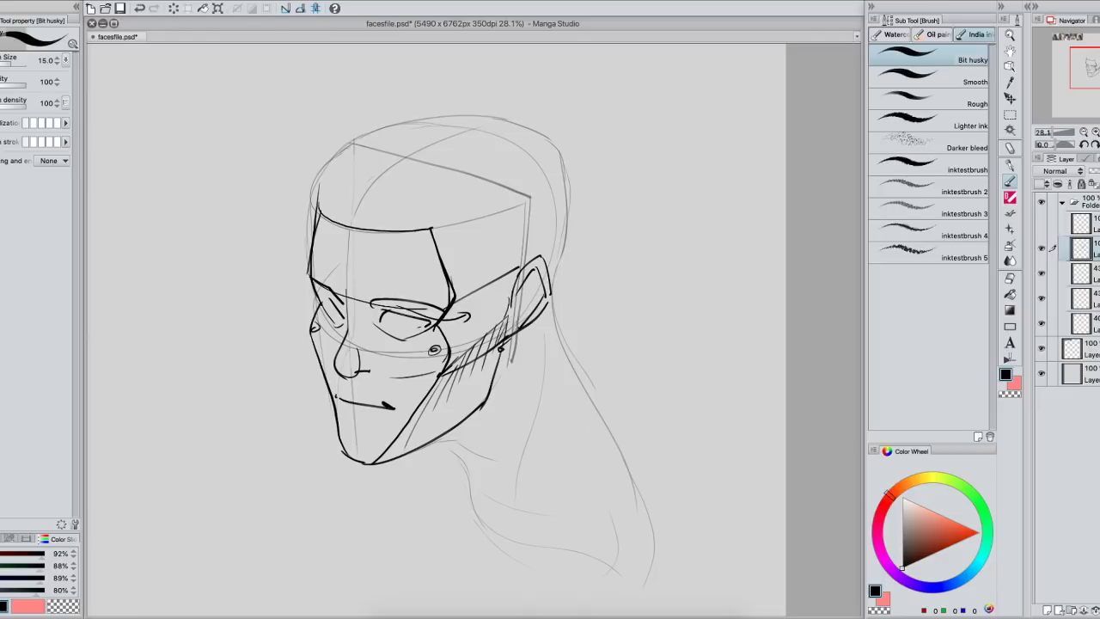
- Ink the side plane's edge and the outer skull outline, and add irises to both eyes
mouse_move(440, 150)
mouse_down()
mouse_move(533, 187)
mouse_move(529, 267)
mouse_up()
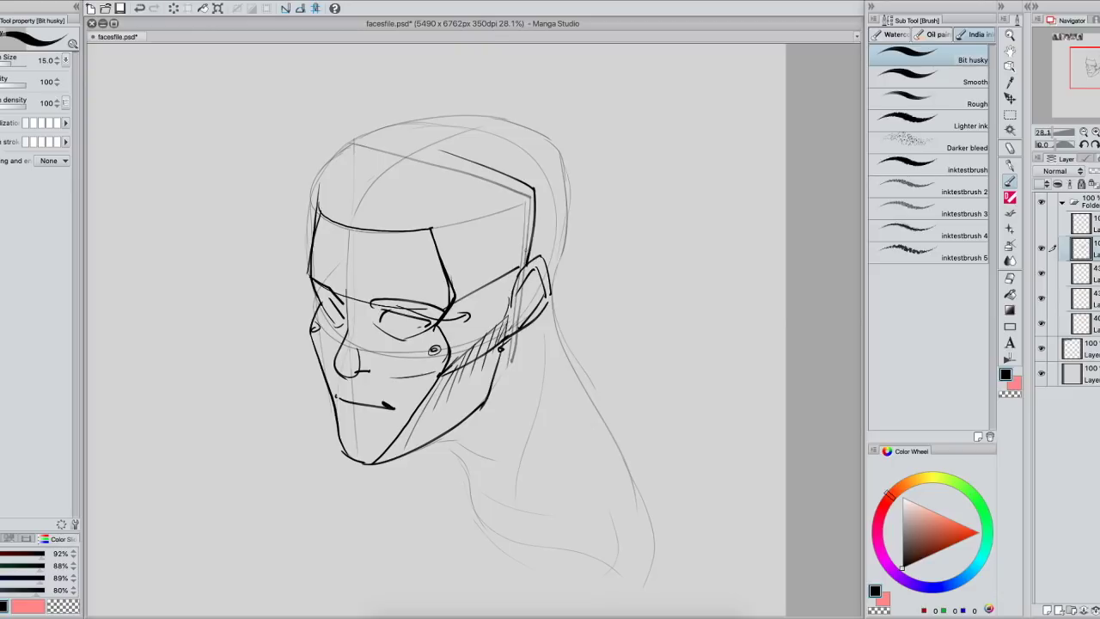
mouse_move(318, 206)
mouse_down()
mouse_move(562, 156)
mouse_move(553, 284)
mouse_up()
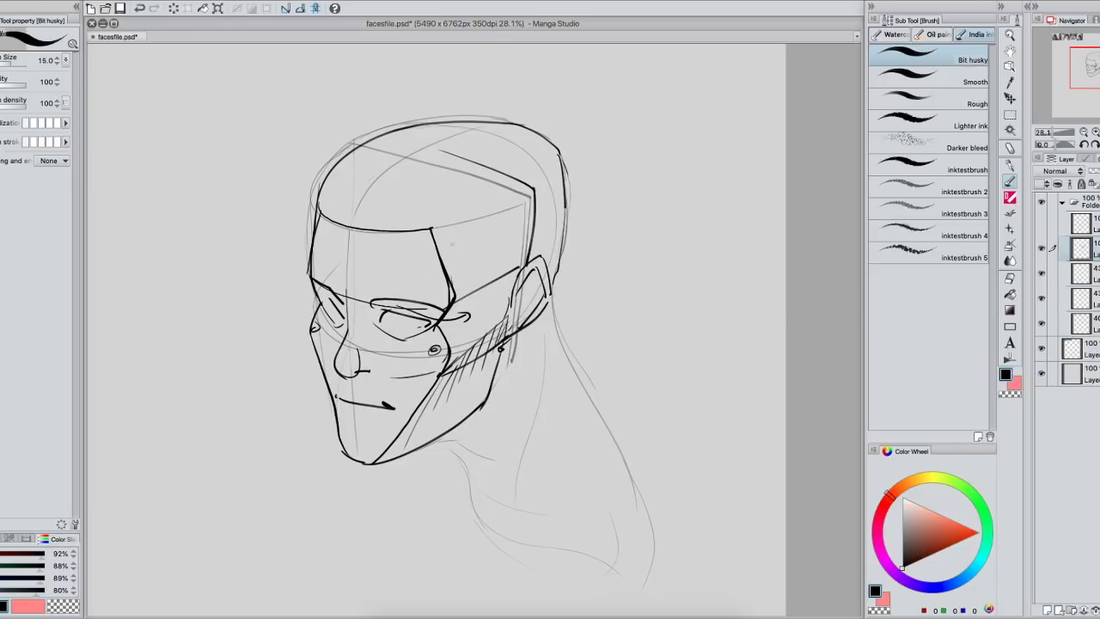
drag(404, 317, 425, 333)
drag(331, 300, 336, 315)
- Erase the near-side plane lines running from the chin past the cheekbone to the temple
drag(376, 460, 435, 371)
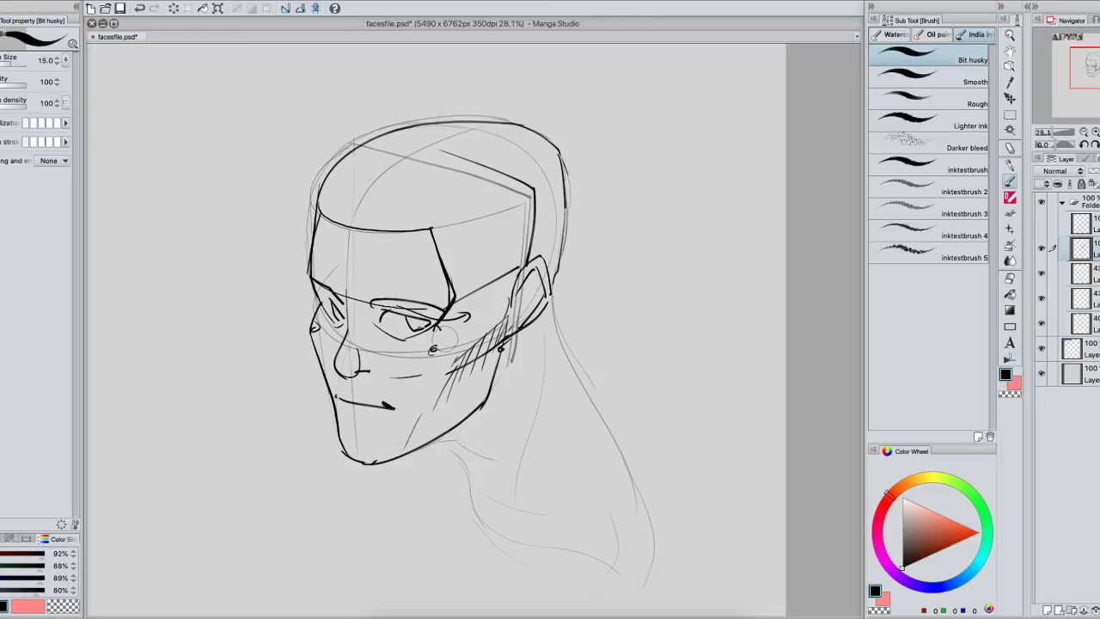
drag(444, 327, 457, 249)
- Increase the Bit husky brush size to 30
key(])
key(])
key(])
key(])
key(])
key(])
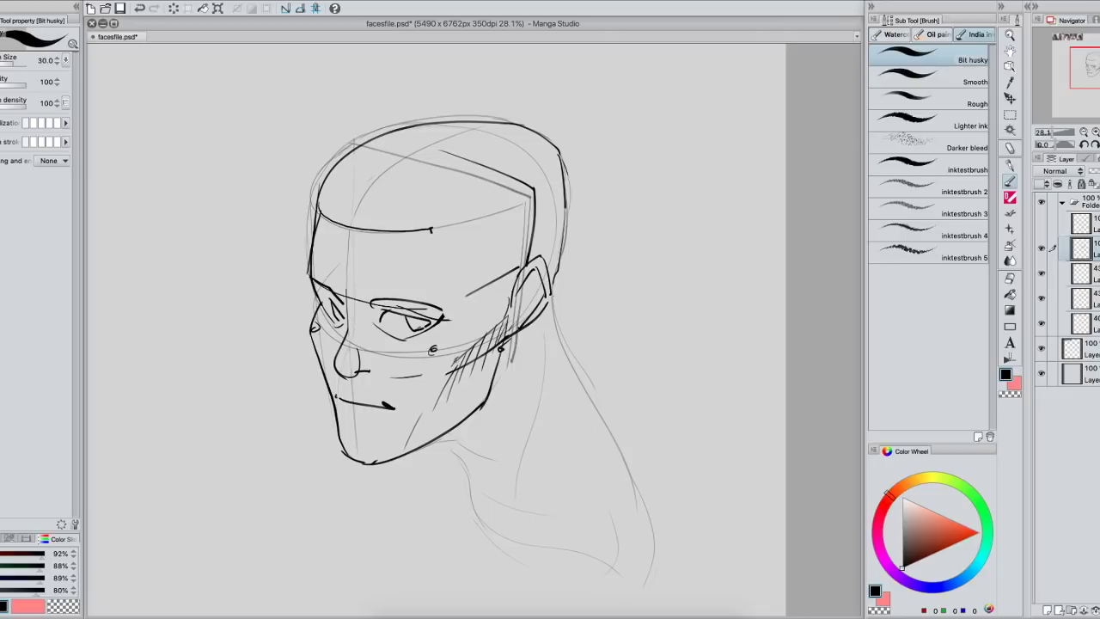
- Fill the head's side plane from temple down to the jaw with mid grey (RGB 127), increasing the brush size to 120
mouse_move(457, 359)
mouse_down()
mouse_move(387, 459)
mouse_move(477, 353)
mouse_up()
click(902, 533)
drag(443, 418, 507, 316)
mouse_move(469, 351)
mouse_down()
mouse_move(440, 303)
mouse_move(437, 233)
mouse_move(445, 266)
mouse_move(437, 235)
mouse_move(513, 212)
mouse_move(483, 230)
mouse_move(494, 238)
mouse_move(463, 307)
mouse_move(467, 349)
mouse_move(490, 269)
mouse_move(495, 331)
mouse_move(428, 427)
mouse_move(458, 403)
mouse_move(408, 440)
mouse_move(471, 398)
mouse_move(494, 324)
mouse_move(469, 391)
mouse_move(424, 419)
mouse_up()
key(bracketright)
key(bracketright)
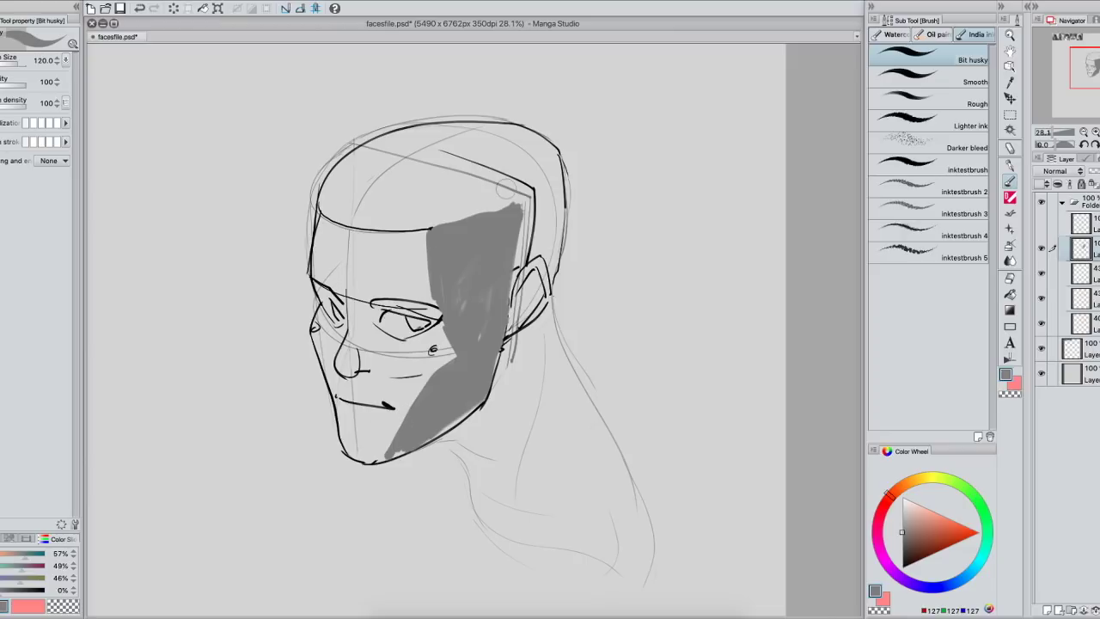
drag(377, 311, 430, 304)
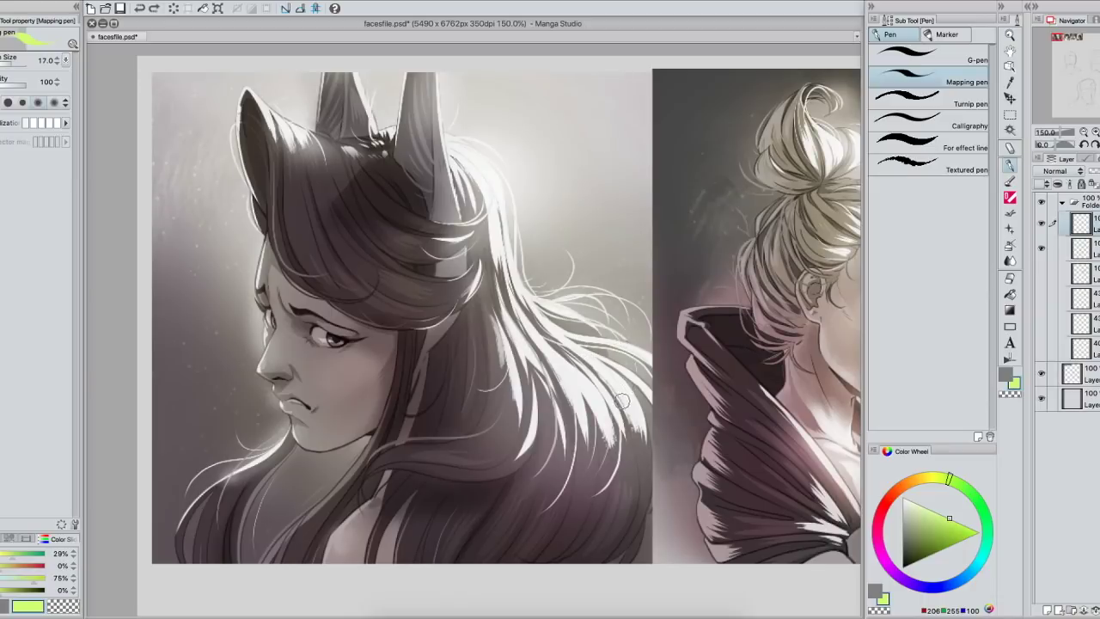
- With the green Mapping pen reduced to size 7, trace the hairline, jaw, rear side edge and ear on the horned woman's portrait
key(bracketleft)
key(bracketleft)
key(bracketleft)
key(bracketleft)
key(bracketleft)
mouse_move(280, 217)
mouse_down()
mouse_move(348, 240)
mouse_move(443, 223)
mouse_up()
mouse_move(292, 411)
mouse_down()
mouse_move(293, 423)
mouse_move(365, 440)
mouse_move(412, 406)
mouse_up()
mouse_move(447, 217)
mouse_down()
mouse_move(428, 385)
mouse_move(411, 408)
mouse_up()
mouse_move(460, 222)
mouse_down()
mouse_move(468, 300)
mouse_move(434, 354)
mouse_up()
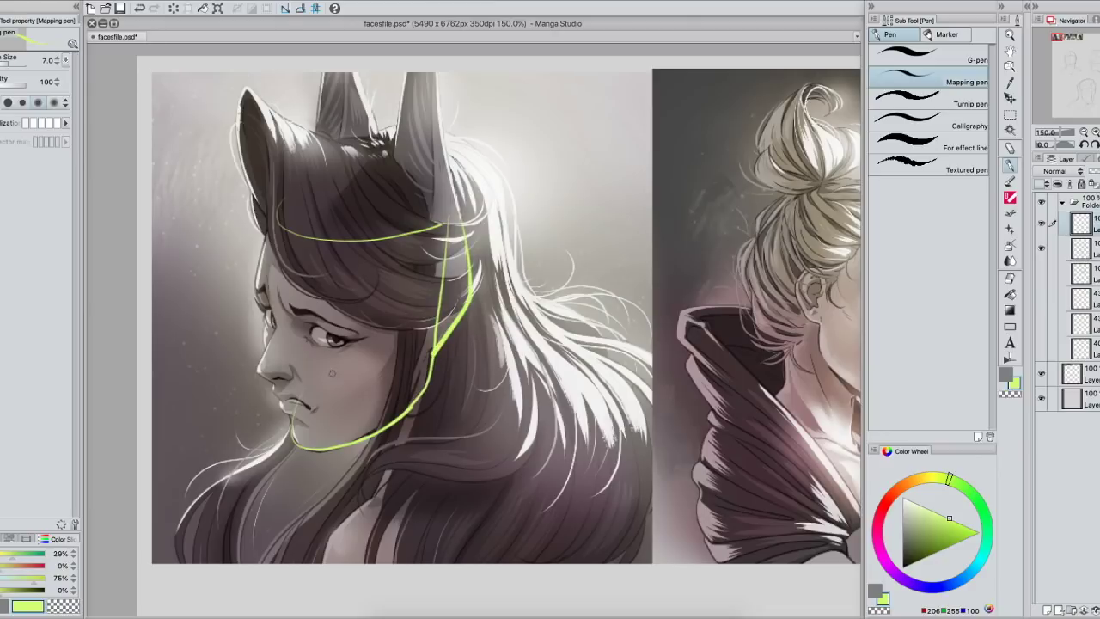
- Trace the plane line from forehead past the cheekbone to the chin, hatch below the cheekbone and outline the face's front contour
mouse_move(356, 244)
mouse_down()
mouse_move(351, 344)
mouse_move(370, 367)
mouse_move(306, 454)
mouse_up()
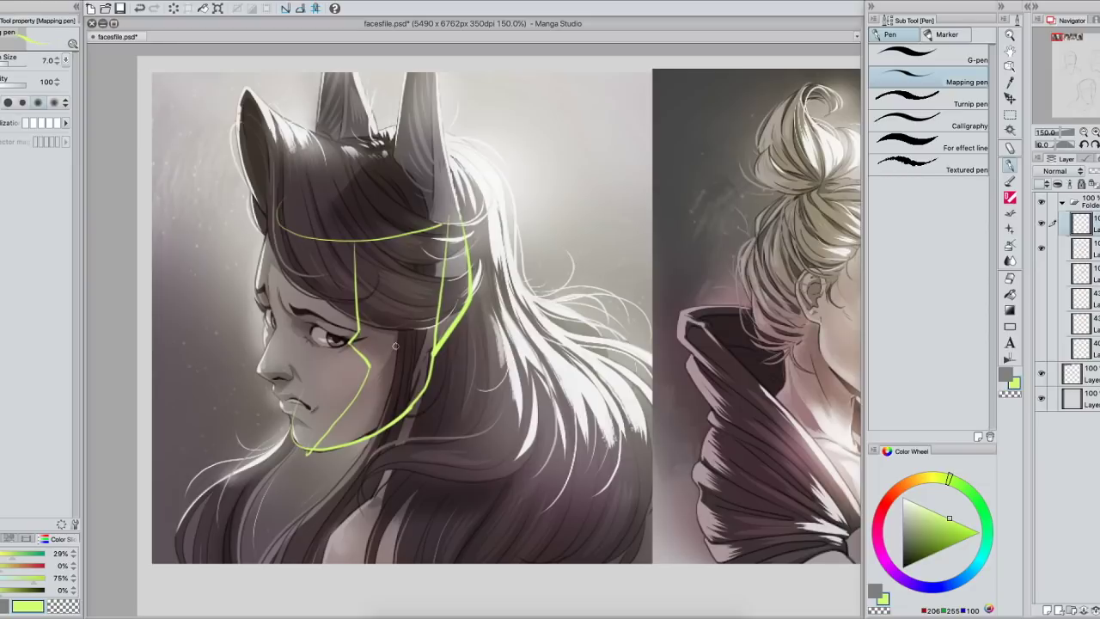
mouse_move(370, 385)
mouse_down()
mouse_move(397, 352)
mouse_move(401, 366)
mouse_up()
mouse_move(277, 209)
mouse_down()
mouse_move(256, 294)
mouse_move(290, 430)
mouse_up()
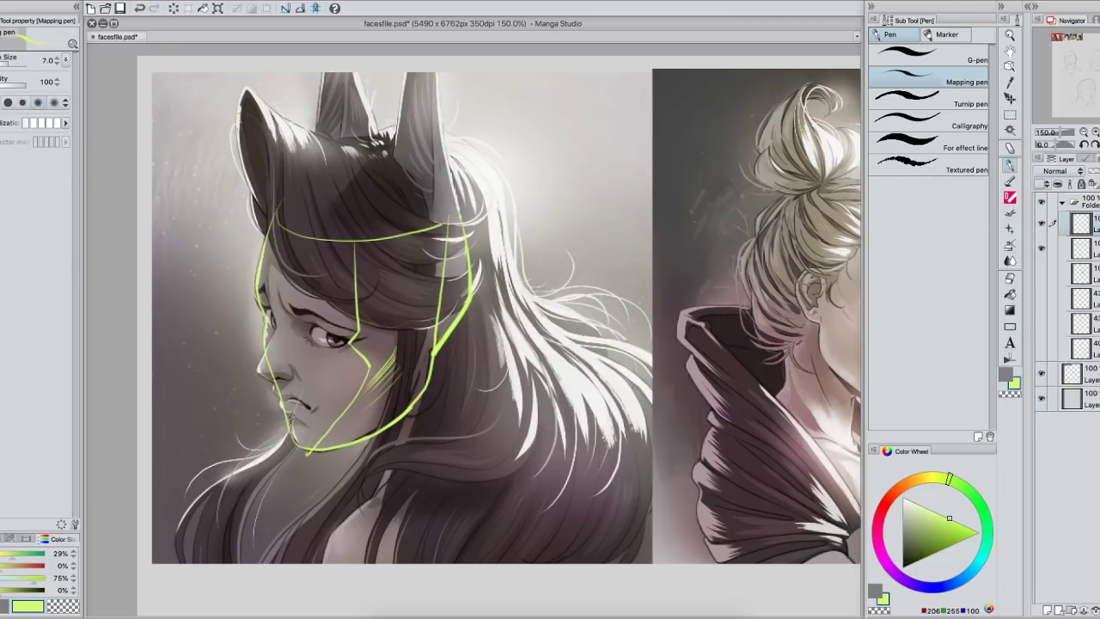
mouse_move(355, 245)
mouse_down()
mouse_move(362, 385)
mouse_move(308, 449)
mouse_up()
mouse_move(368, 375)
mouse_down()
mouse_move(359, 351)
mouse_move(346, 406)
mouse_up()
key(ctrl+z)
mouse_move(359, 353)
mouse_down()
mouse_move(356, 368)
mouse_move(368, 356)
mouse_move(342, 364)
mouse_move(361, 357)
mouse_up()
key(ctrl+z)
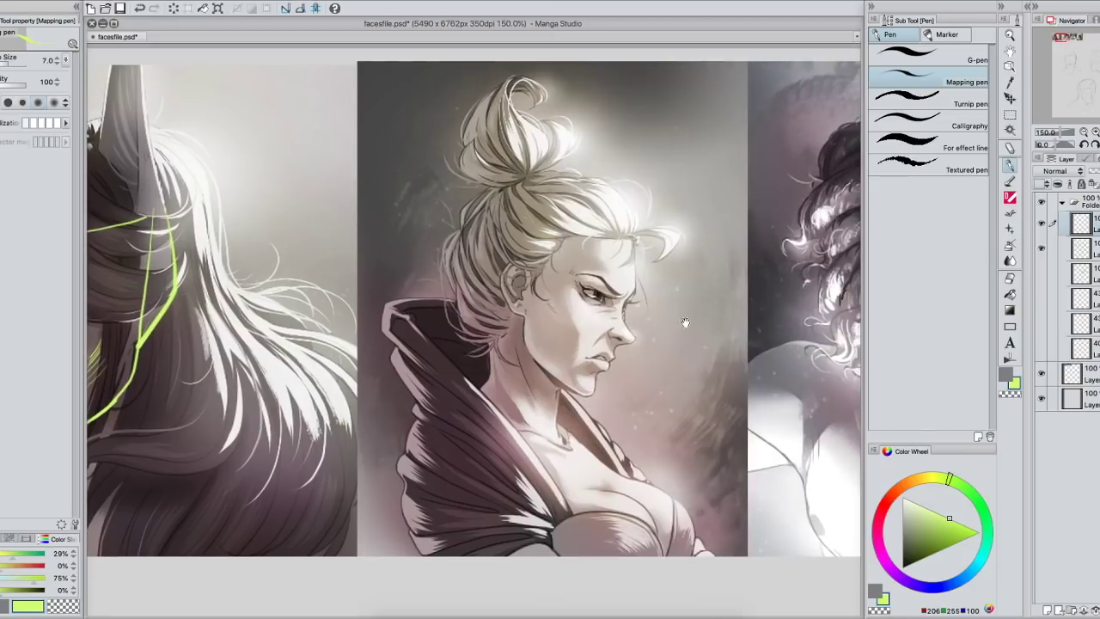
- Outline the face of the woman with the bun in green along the hairline, rear edge, jaw, chin and front profile
drag(631, 327, 535, 315)
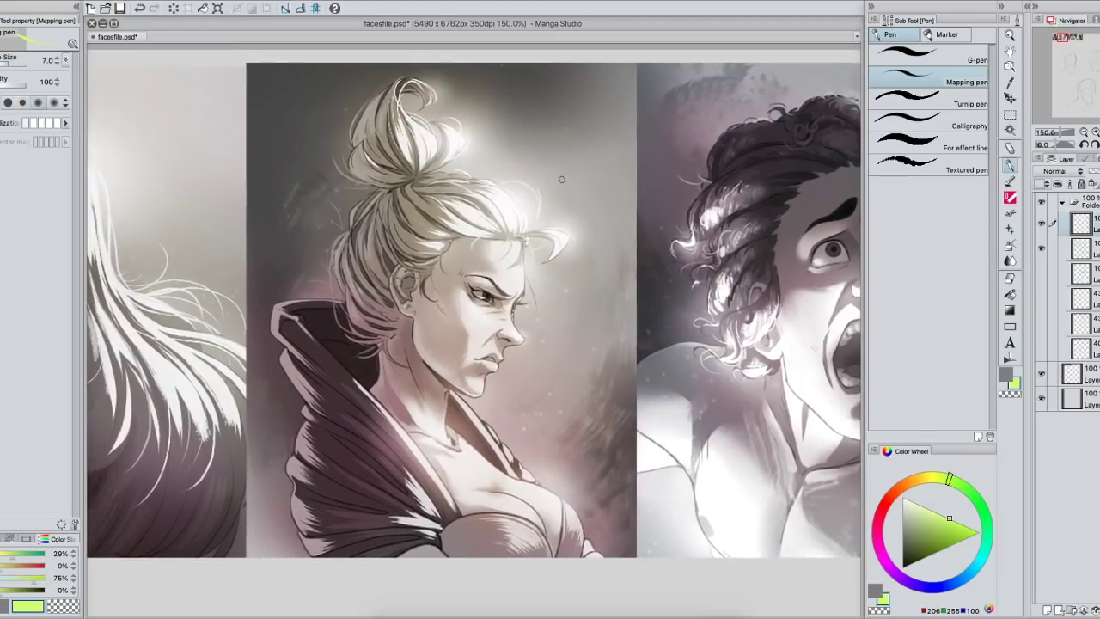
mouse_move(450, 220)
mouse_down()
mouse_move(524, 238)
mouse_move(491, 387)
mouse_up()
mouse_move(443, 221)
mouse_down()
mouse_move(407, 349)
mouse_move(442, 378)
mouse_move(481, 397)
mouse_move(487, 389)
mouse_up()
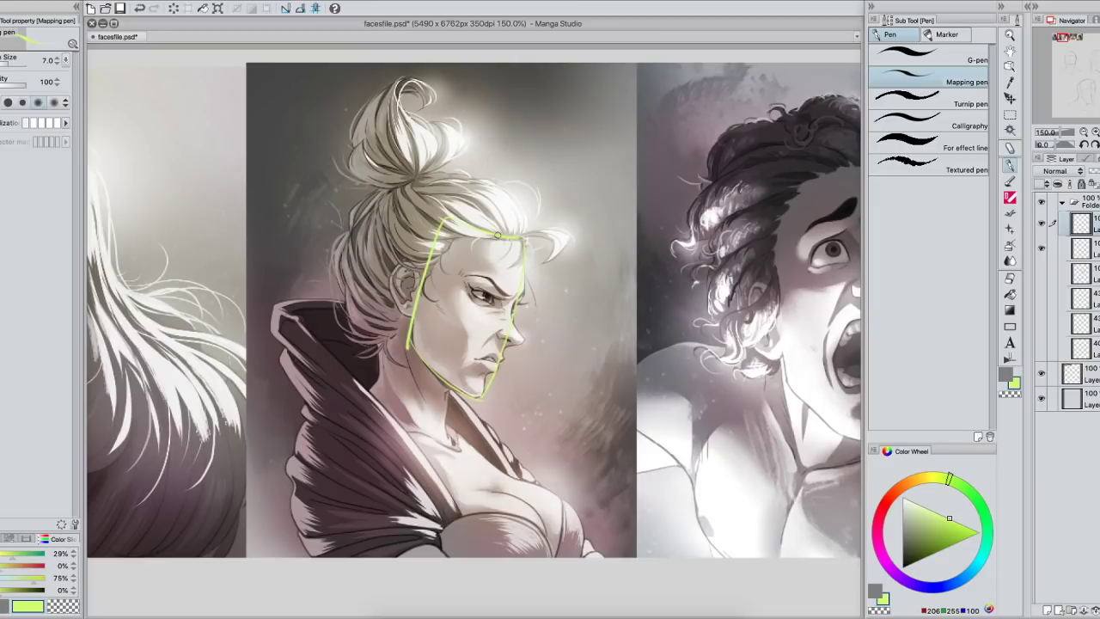
key(ctrl+z)
click(484, 256)
key(ctrl+z)
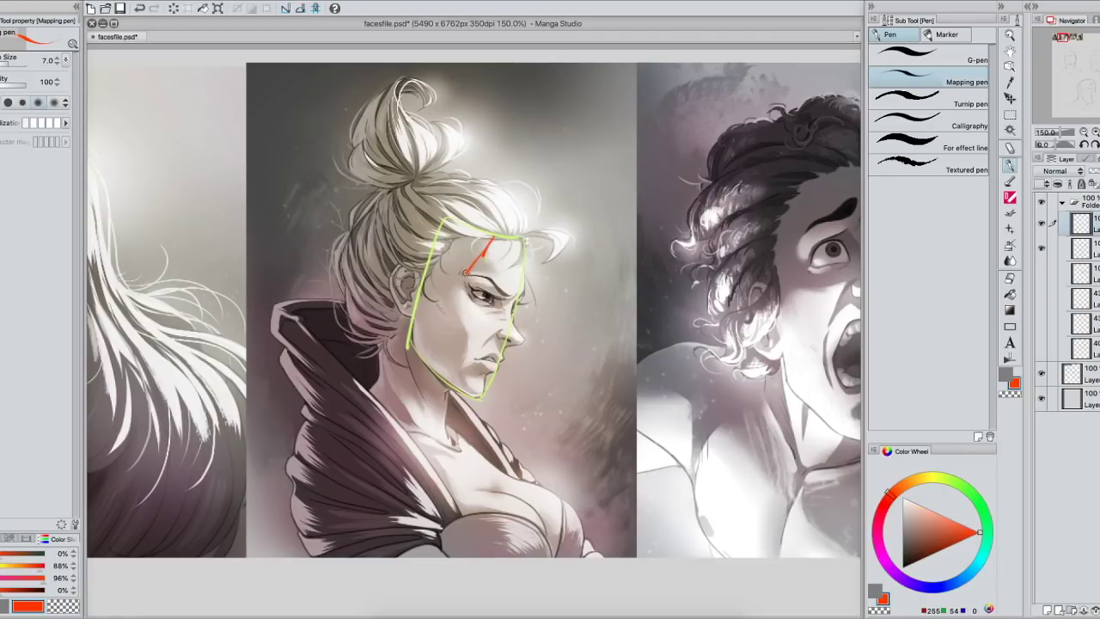
- Draw the side-plane edge in red from her hairline past the eye to the chin, and toggle the tracing layer to compare
mouse_move(466, 271)
mouse_down()
mouse_move(467, 291)
mouse_move(454, 296)
mouse_move(473, 390)
mouse_up()
key(ctrl+z)
drag(570, 324, 559, 326)
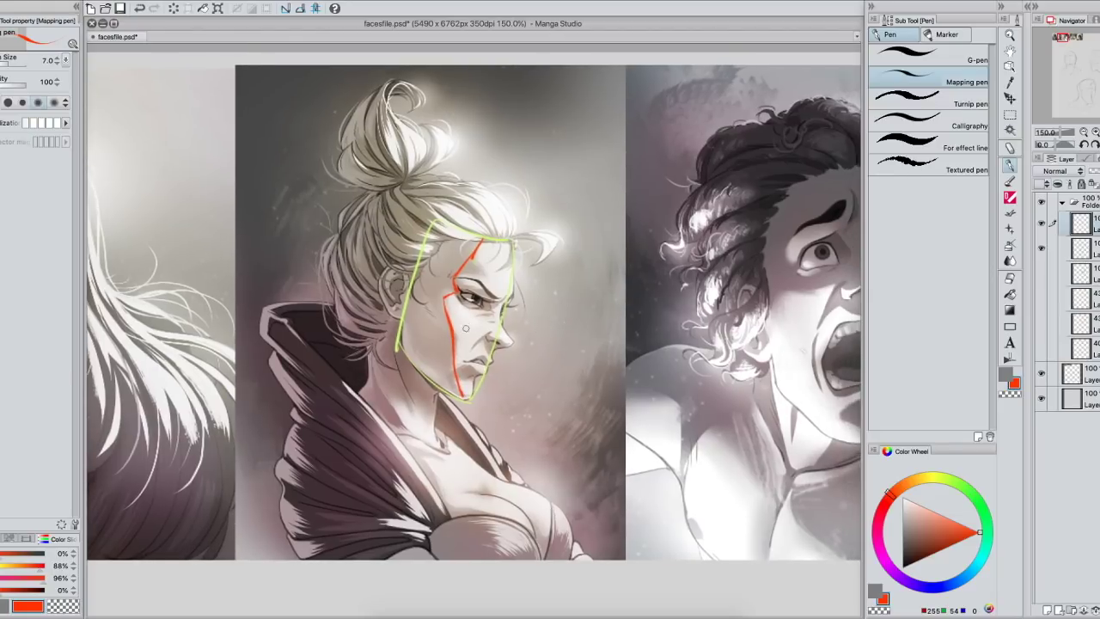
click(1042, 224)
click(1042, 223)
click(1041, 223)
click(1042, 224)
- Trace the screaming man's hairline, near side of the face, jaw, chin and ear in red
mouse_move(612, 288)
mouse_down()
mouse_move(502, 314)
mouse_move(528, 321)
mouse_up()
mouse_move(436, 326)
mouse_down()
mouse_move(375, 334)
mouse_move(384, 347)
mouse_up()
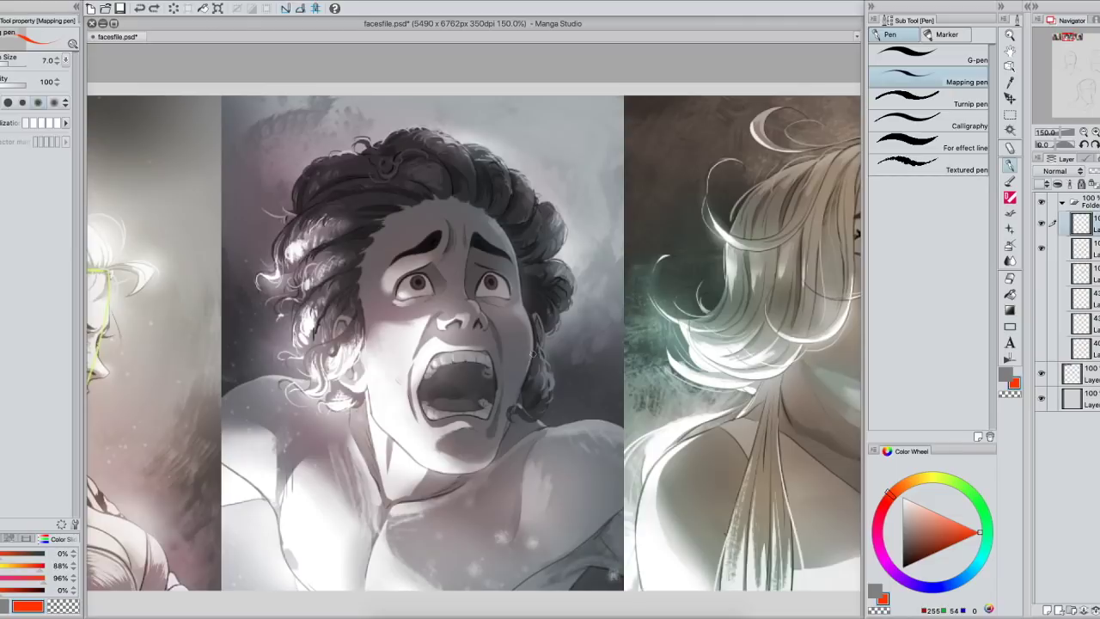
mouse_move(359, 248)
mouse_down()
mouse_move(454, 190)
mouse_move(491, 203)
mouse_move(513, 245)
mouse_up()
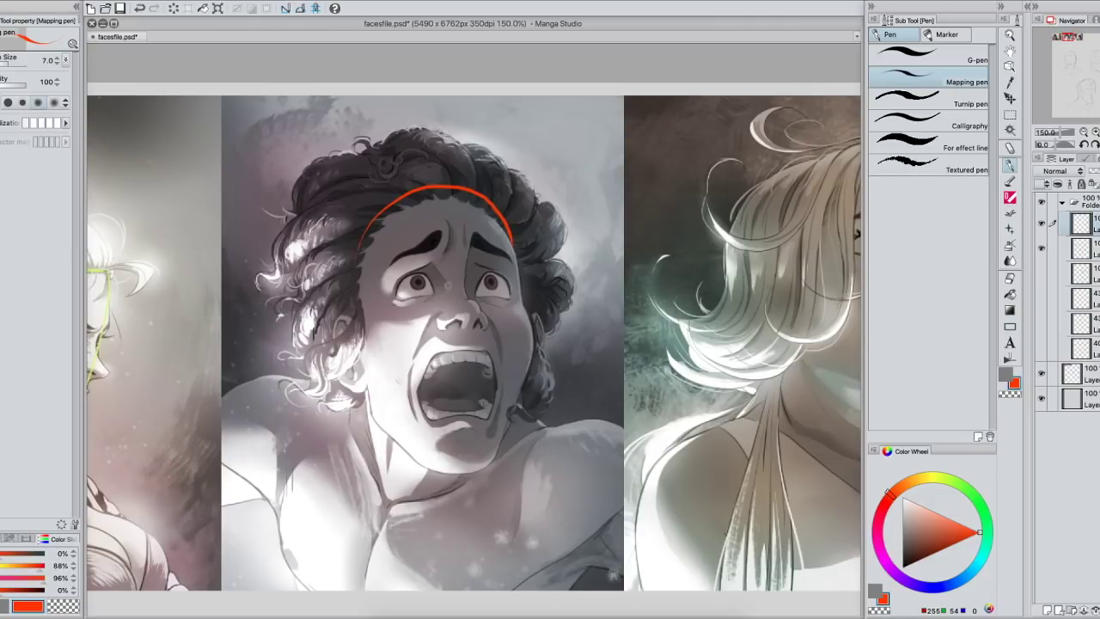
drag(373, 416, 433, 472)
key(super+z)
mouse_move(372, 415)
mouse_down()
mouse_move(397, 445)
mouse_move(464, 468)
mouse_move(485, 460)
mouse_move(508, 420)
mouse_up()
drag(355, 258, 373, 420)
mouse_move(358, 315)
mouse_down()
mouse_move(332, 327)
mouse_move(366, 388)
mouse_up()
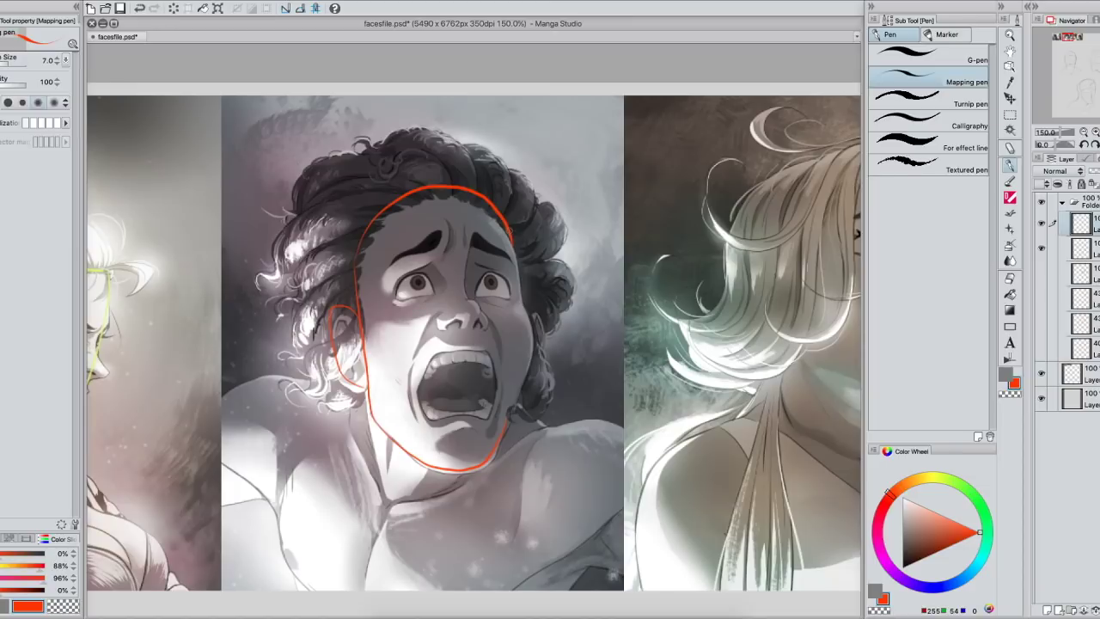
- Add the temple edges beside both eyes, the far cheek contour and the near cheek plane line running down to the man's chin
key(ctrl+z)
click(514, 278)
drag(403, 203, 389, 295)
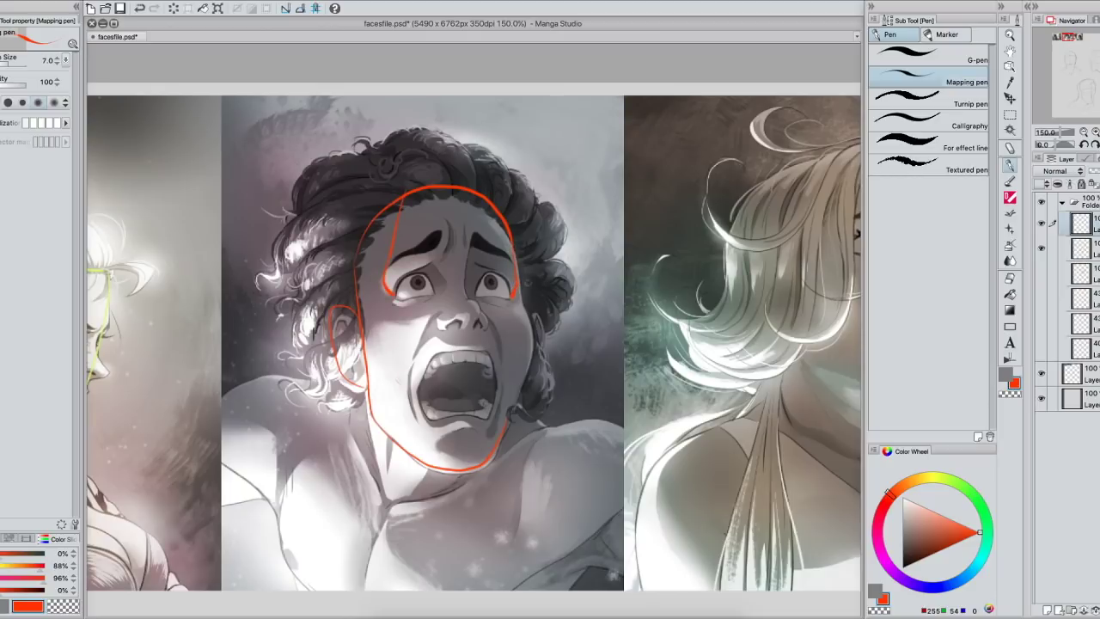
drag(526, 347, 500, 425)
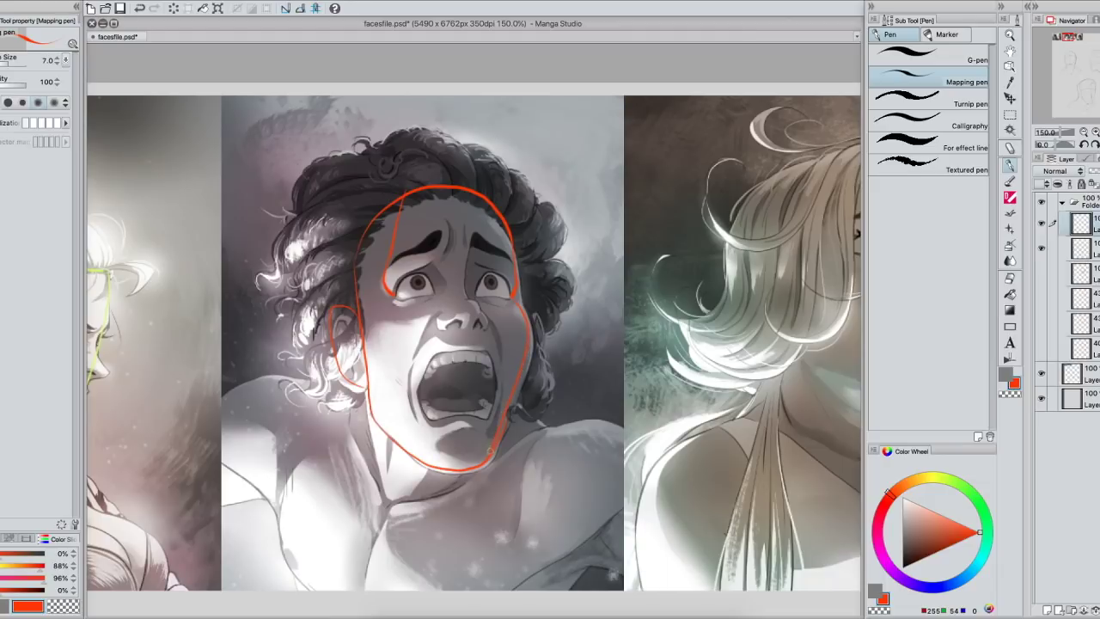
drag(528, 344, 504, 439)
drag(378, 325, 379, 370)
key(ctrl+z)
mouse_move(378, 319)
mouse_down()
mouse_move(440, 465)
mouse_move(424, 432)
mouse_move(442, 469)
mouse_up()
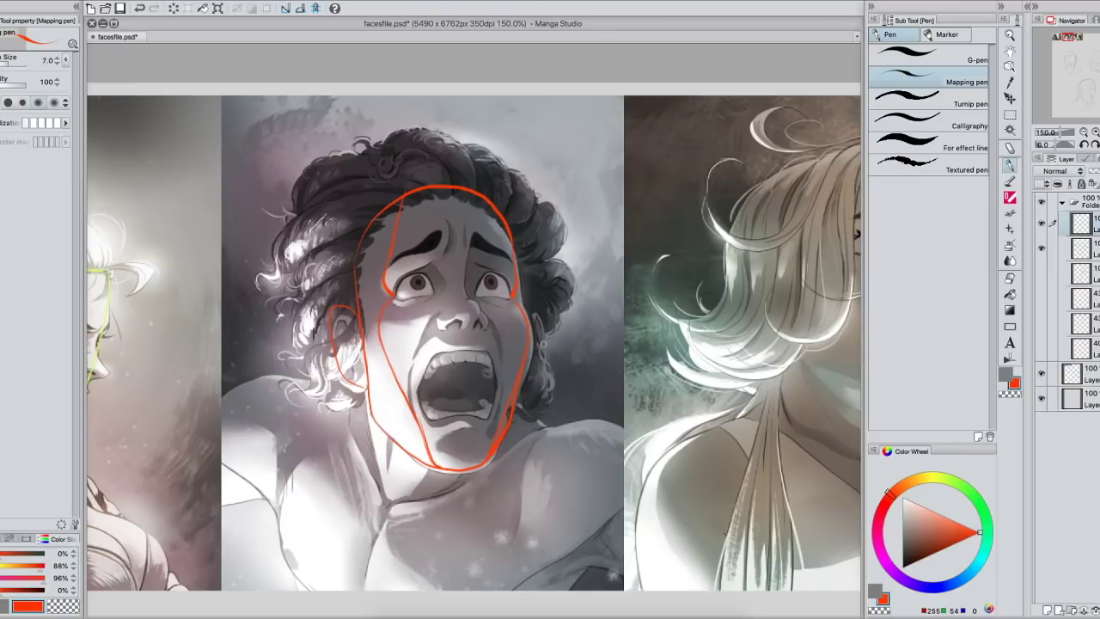
key(ctrl+z)
drag(515, 251, 513, 239)
key(ctrl+z)
drag(521, 305, 502, 414)
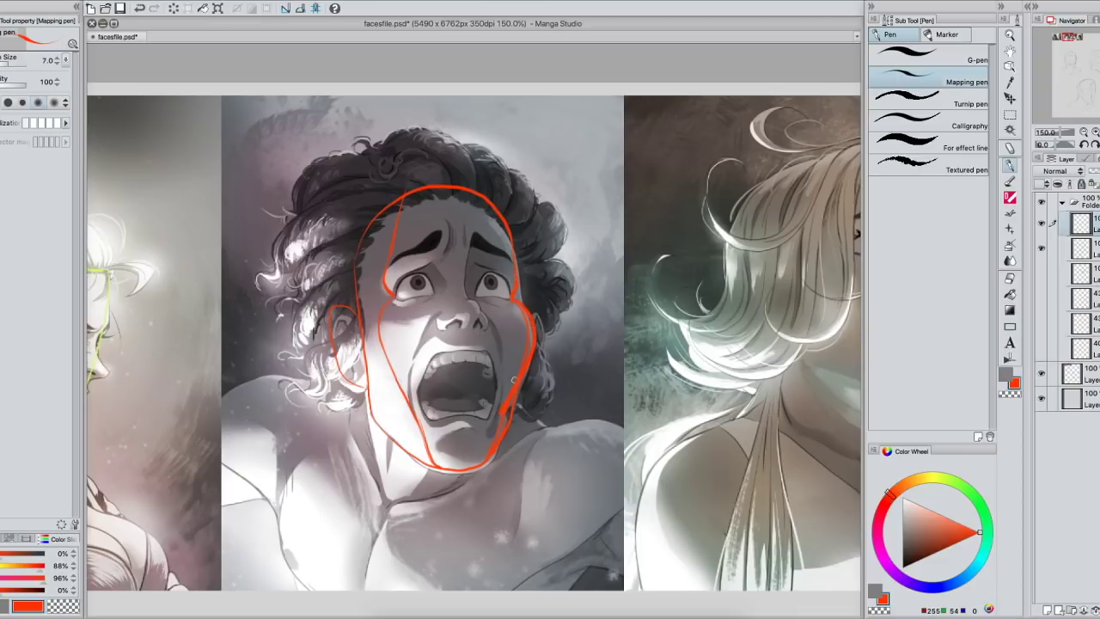
key(ctrl+z)
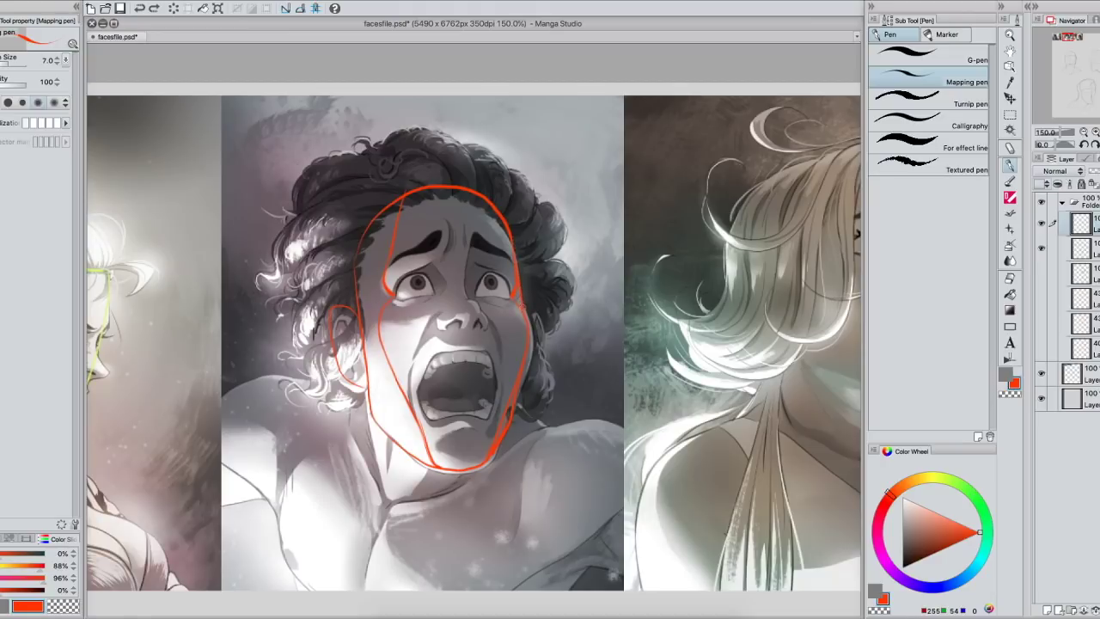
click(533, 283)
- Draw the centre line down the screaming man's face from the hairline through nose and mouth to the chin
drag(455, 221, 459, 469)
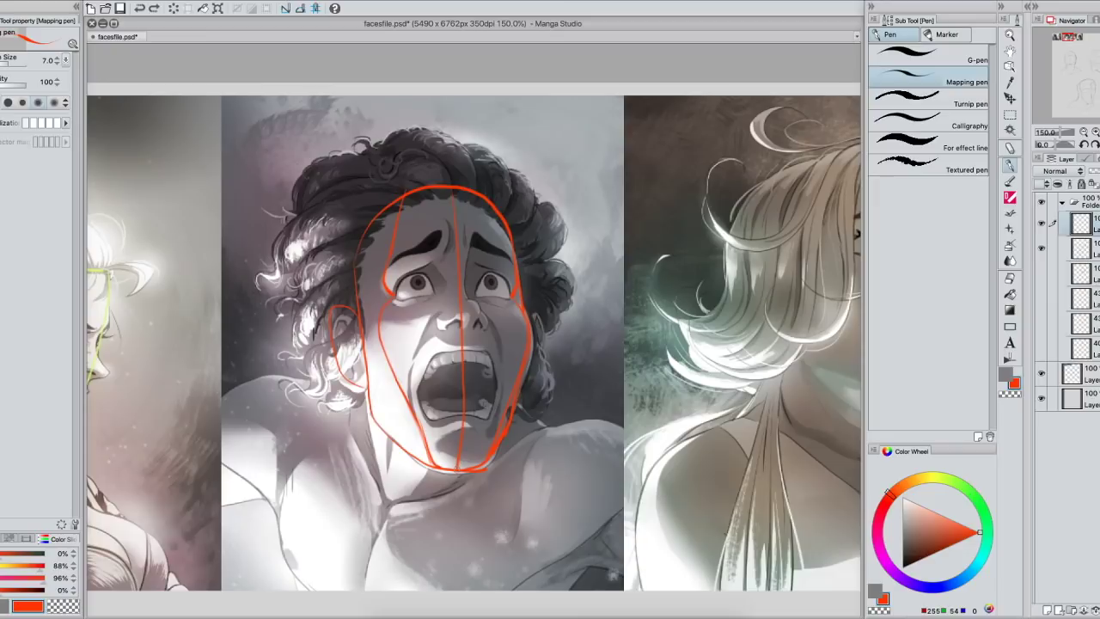
key(ctrl+z)
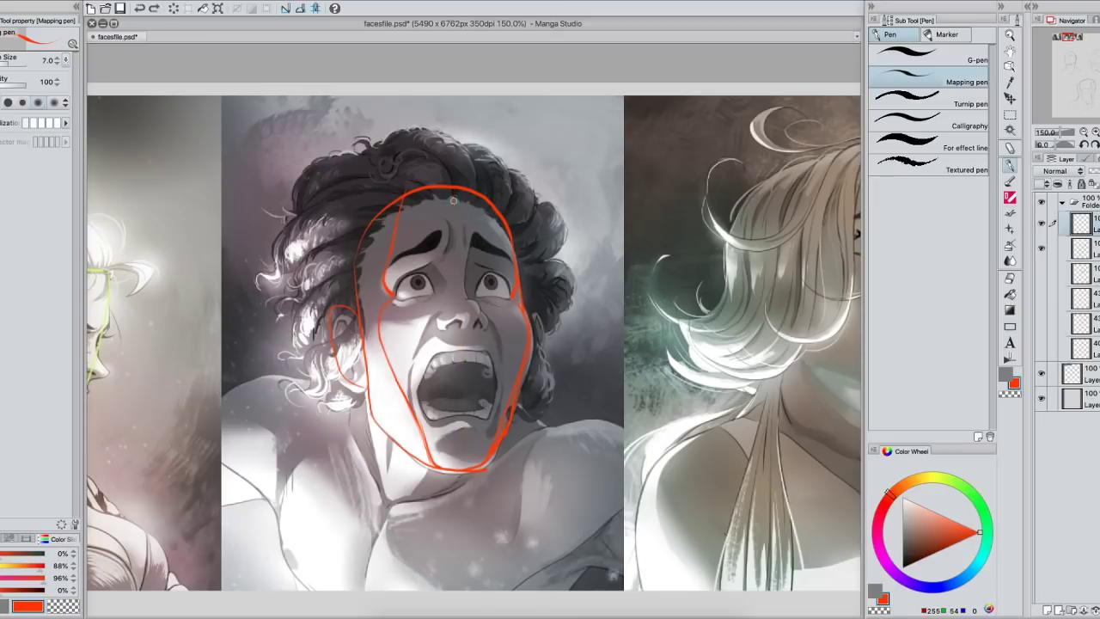
drag(453, 221, 460, 437)
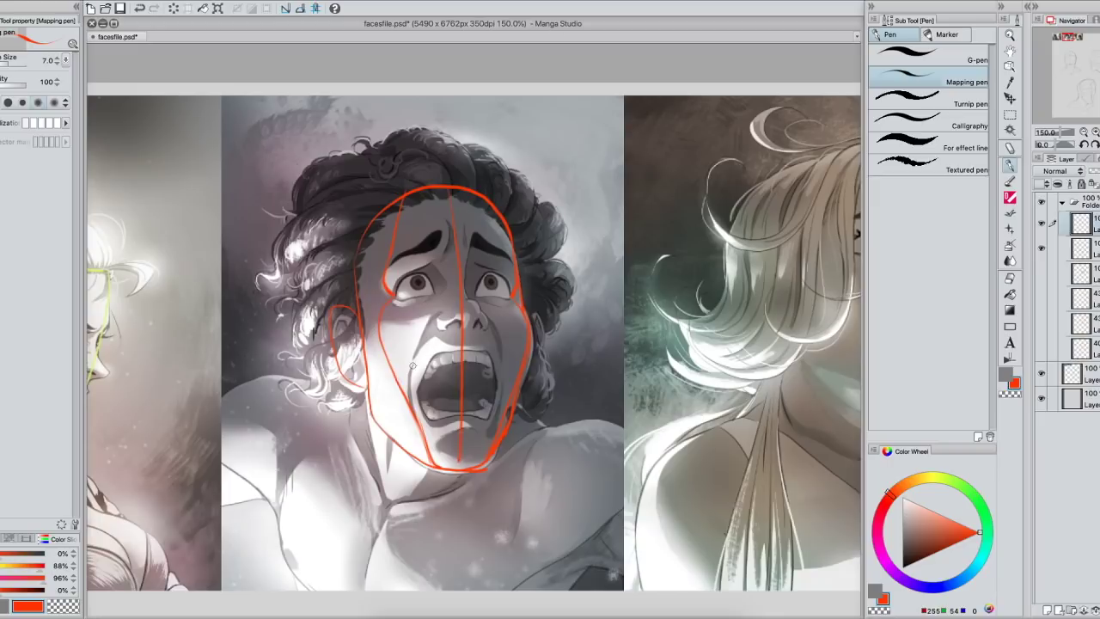
drag(369, 376, 516, 375)
drag(442, 408, 479, 406)
- Reinforce the near-side cheek plane line on the screaming man from below the temple down to the jaw
drag(604, 373, 826, 340)
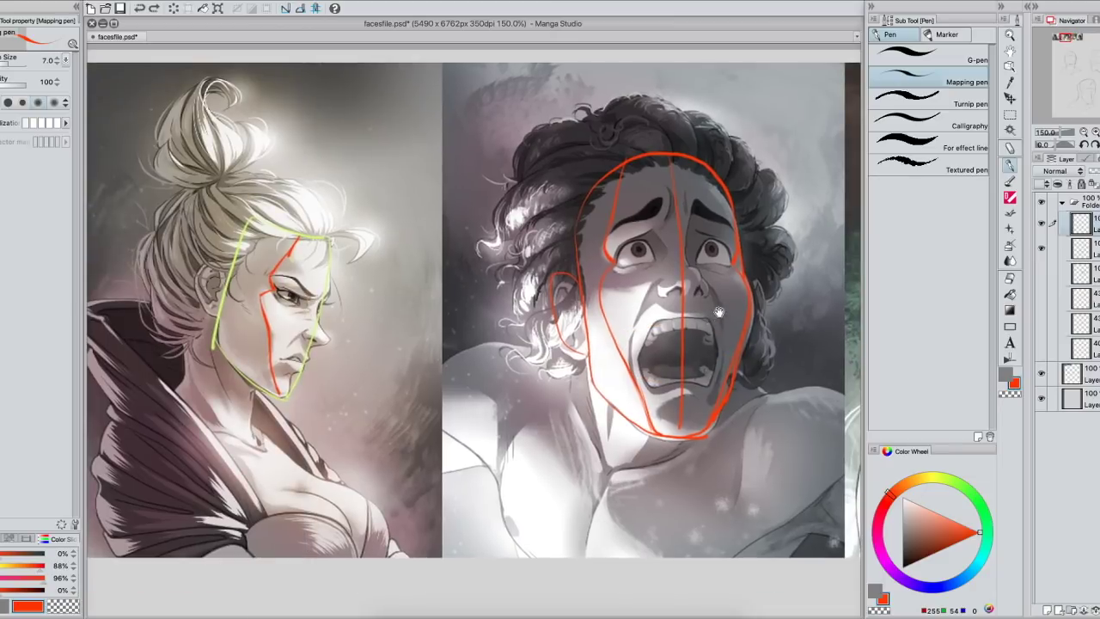
drag(705, 293, 735, 298)
drag(642, 364, 640, 370)
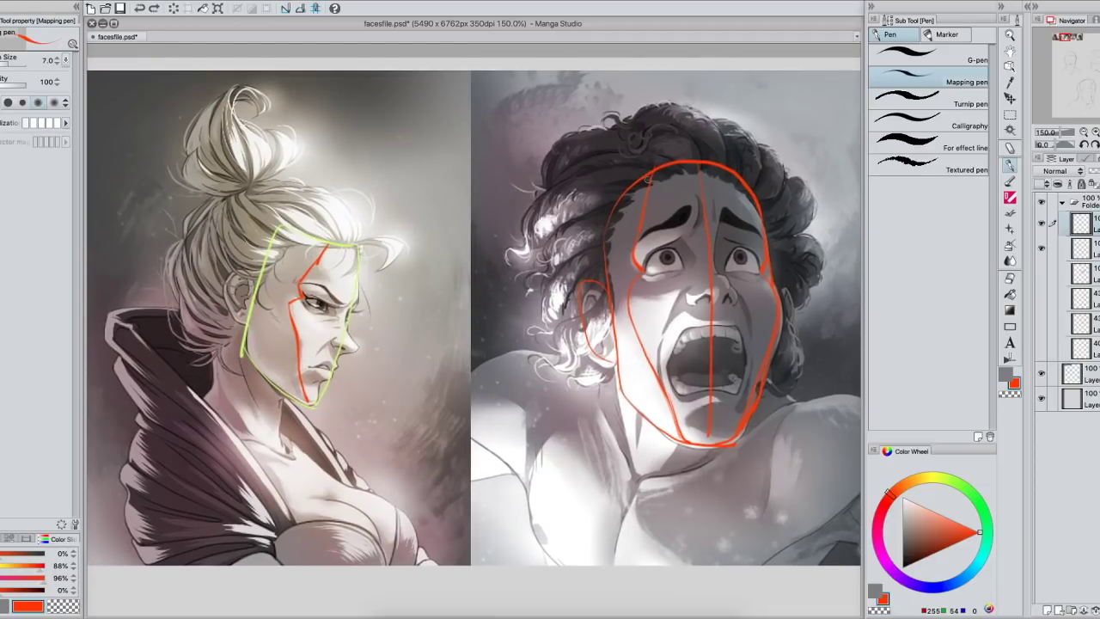
drag(617, 297, 664, 434)
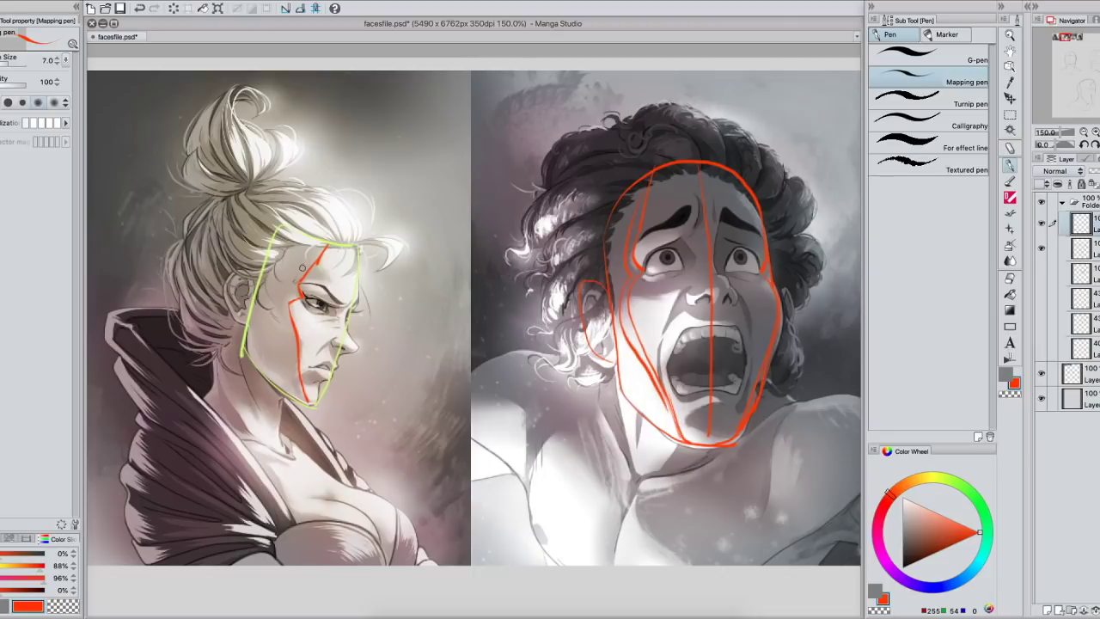
mouse_move(318, 248)
mouse_down()
mouse_move(297, 296)
mouse_move(277, 306)
mouse_move(316, 398)
mouse_up()
key(ctrl+z)
- Draw an angular simplified face shape with notches at eye level in the space between the two portraits
mouse_move(428, 283)
mouse_down()
mouse_move(471, 281)
mouse_move(413, 320)
mouse_up()
drag(469, 282, 489, 329)
drag(413, 324, 409, 357)
mouse_move(487, 326)
mouse_down()
mouse_move(475, 342)
mouse_move(487, 361)
mouse_up()
mouse_move(411, 358)
mouse_down()
mouse_move(434, 414)
mouse_move(457, 419)
mouse_up()
drag(488, 363, 459, 416)
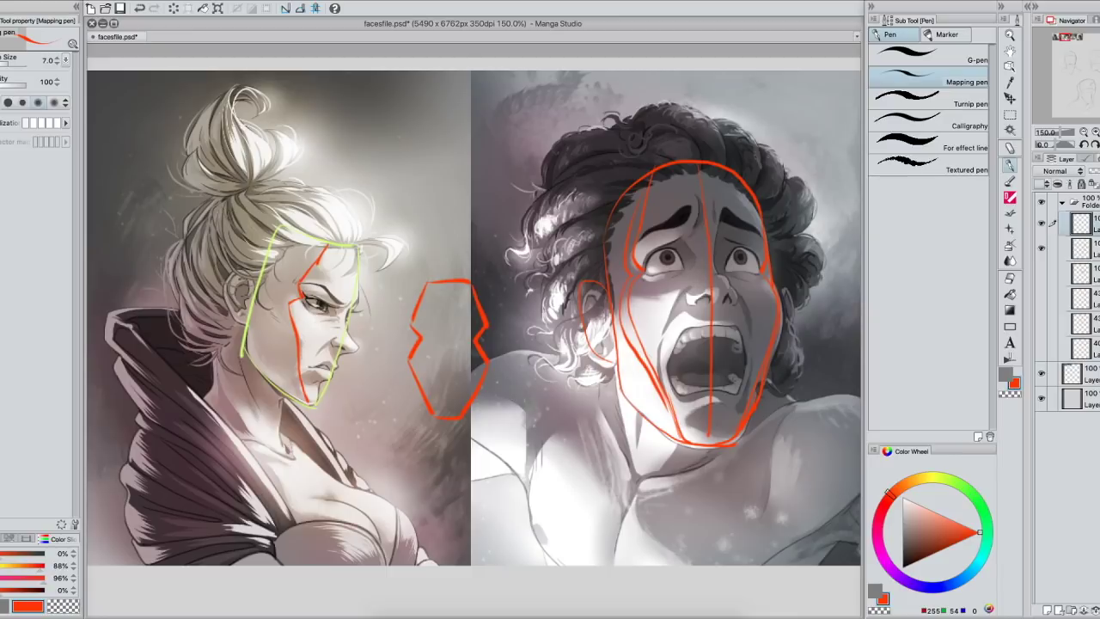
- Draw a smaller rounded version of the simplified face shape, with full cheeks, over the screaming man's shoulder
mouse_move(522, 391)
mouse_down()
mouse_move(547, 391)
mouse_move(496, 407)
mouse_move(507, 441)
mouse_move(552, 426)
mouse_move(513, 484)
mouse_up()
mouse_move(556, 430)
mouse_down()
mouse_move(561, 451)
mouse_move(531, 494)
mouse_move(543, 483)
mouse_up()
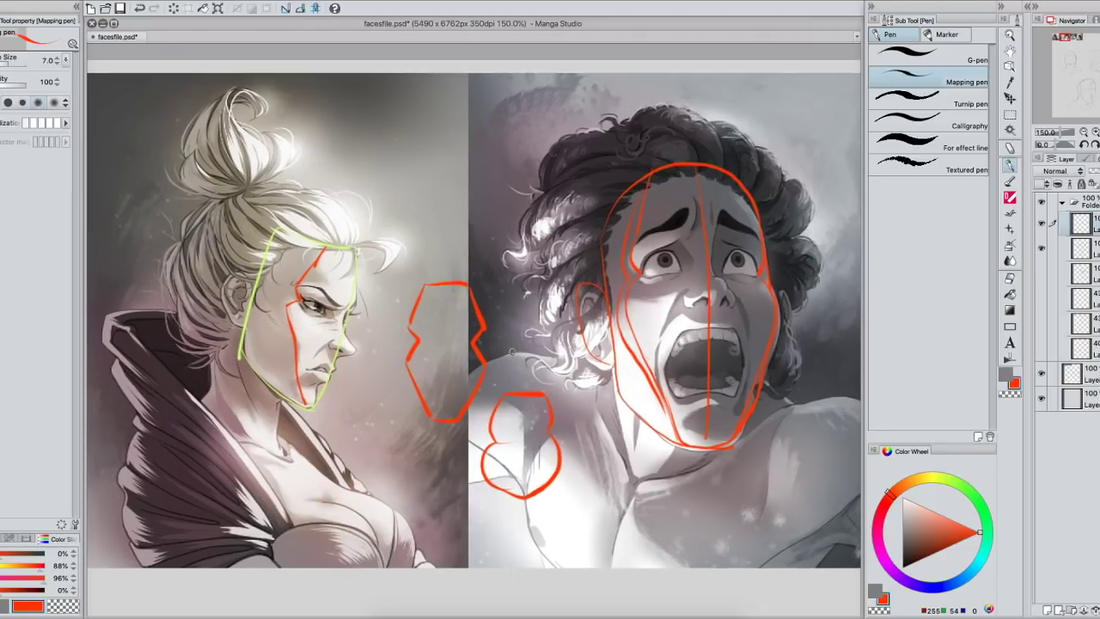
mouse_move(497, 441)
mouse_down()
mouse_move(526, 440)
mouse_move(530, 471)
mouse_up()
drag(496, 429, 516, 429)
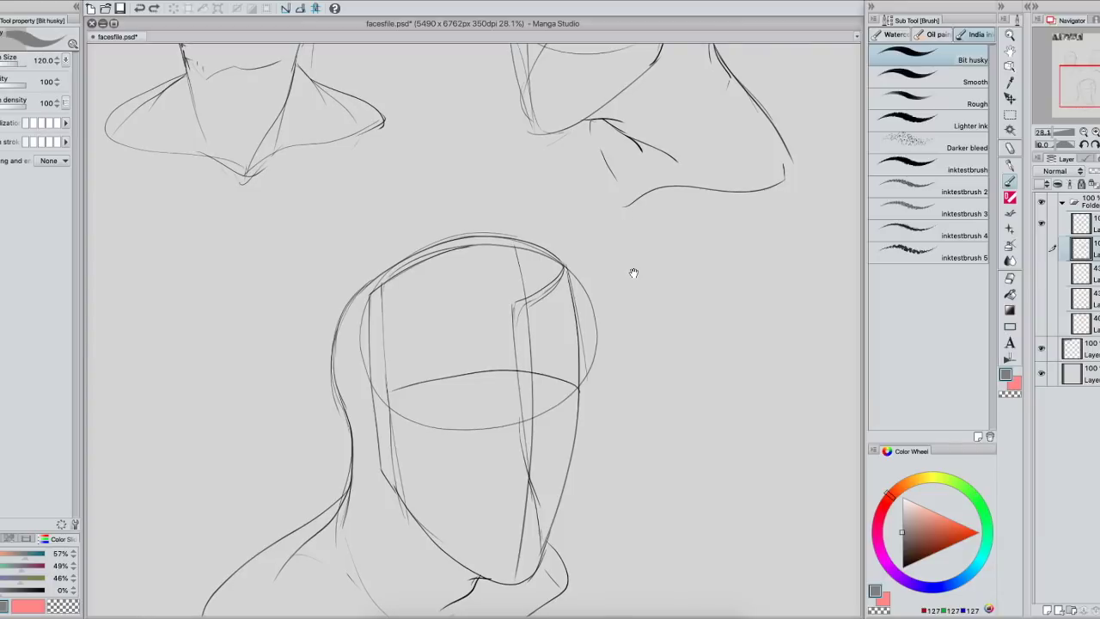
- Ink the forehead outline, temples and first eye arch on the upturned front-view head sketch with the black Bit husky brush at size 12
drag(634, 275, 633, 520)
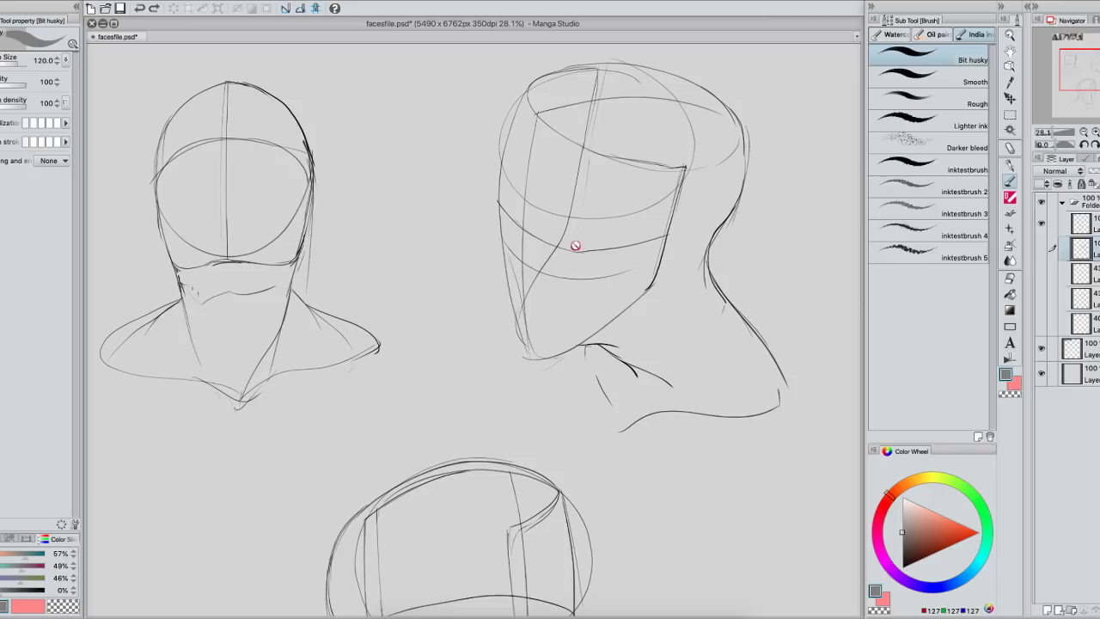
mouse_move(634, 323)
mouse_down()
mouse_move(658, 115)
mouse_move(663, 122)
mouse_up()
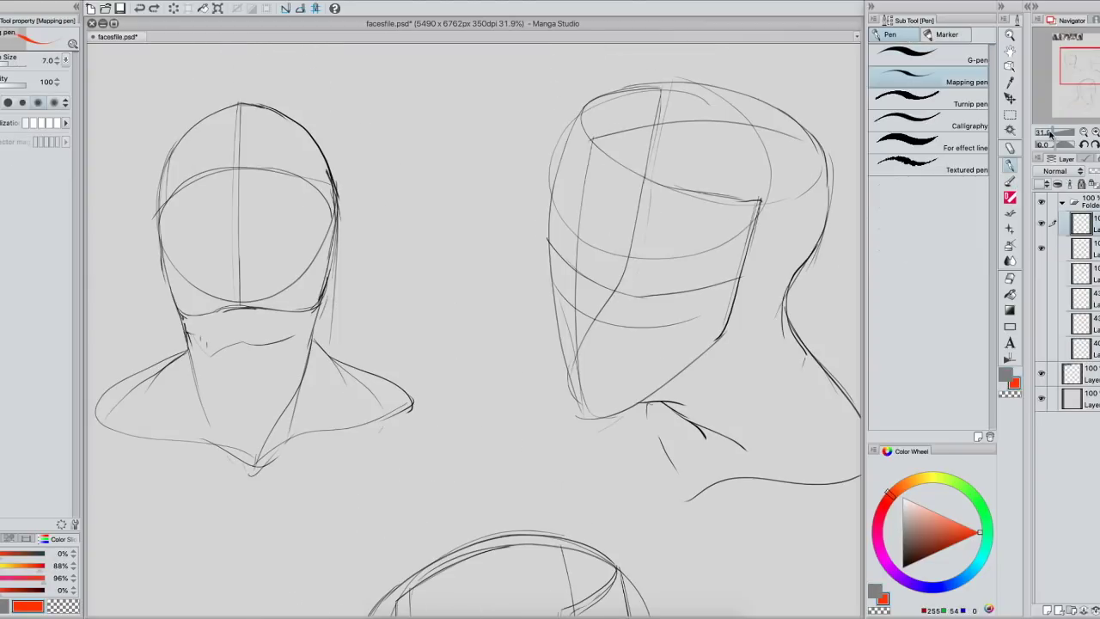
click(1051, 133)
mouse_move(806, 326)
mouse_down()
mouse_move(803, 243)
mouse_move(749, 262)
mouse_up()
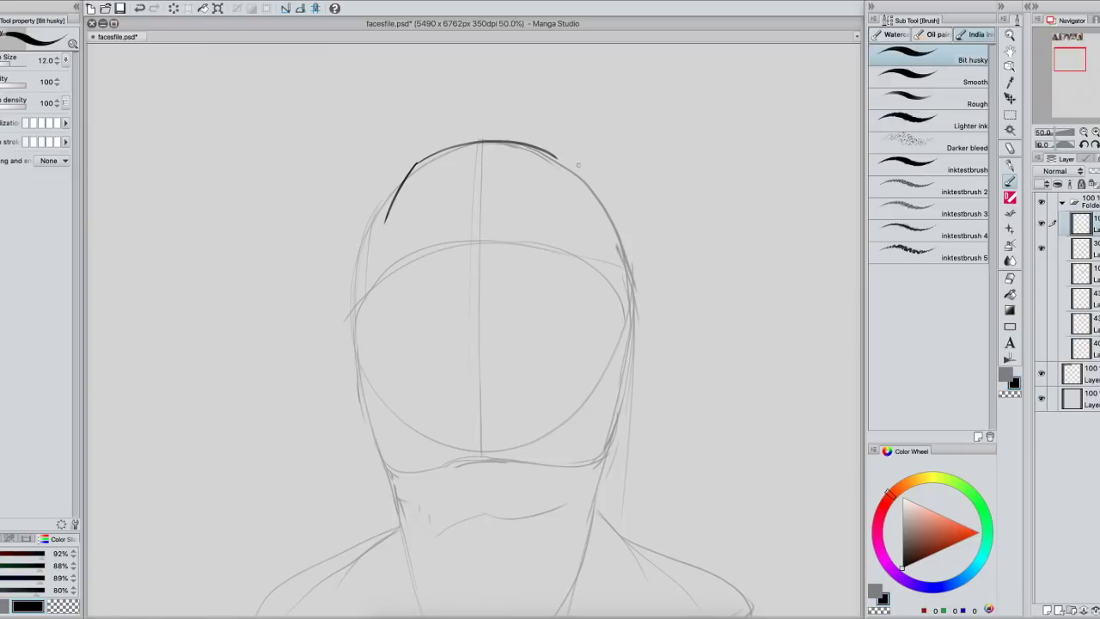
drag(556, 156, 588, 218)
mouse_move(385, 220)
mouse_down()
mouse_move(385, 251)
mouse_move(448, 245)
mouse_up()
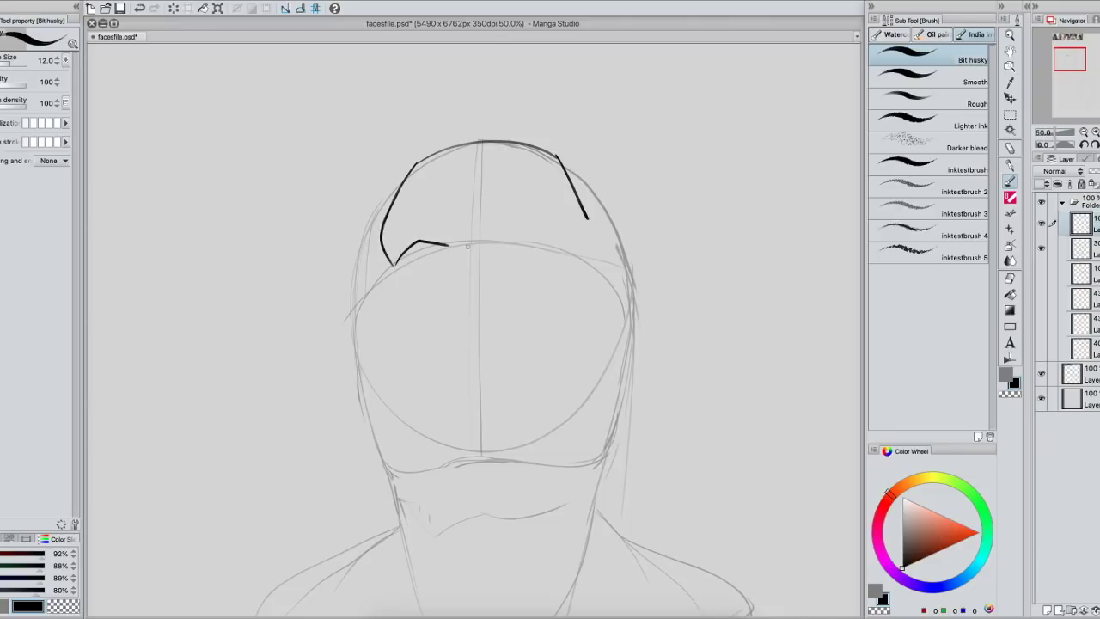
- Ink the second eye arch and temple corner, and add curved brow ridges above both eyes
mouse_move(514, 245)
mouse_down()
mouse_move(553, 237)
mouse_move(584, 263)
mouse_move(589, 257)
mouse_up()
key(super+z)
mouse_move(584, 212)
mouse_down()
mouse_move(596, 243)
mouse_move(589, 257)
mouse_up()
mouse_move(391, 262)
mouse_down()
mouse_move(382, 249)
mouse_move(400, 222)
mouse_move(439, 211)
mouse_up()
mouse_move(595, 253)
mouse_down()
mouse_move(573, 223)
mouse_move(520, 206)
mouse_up()
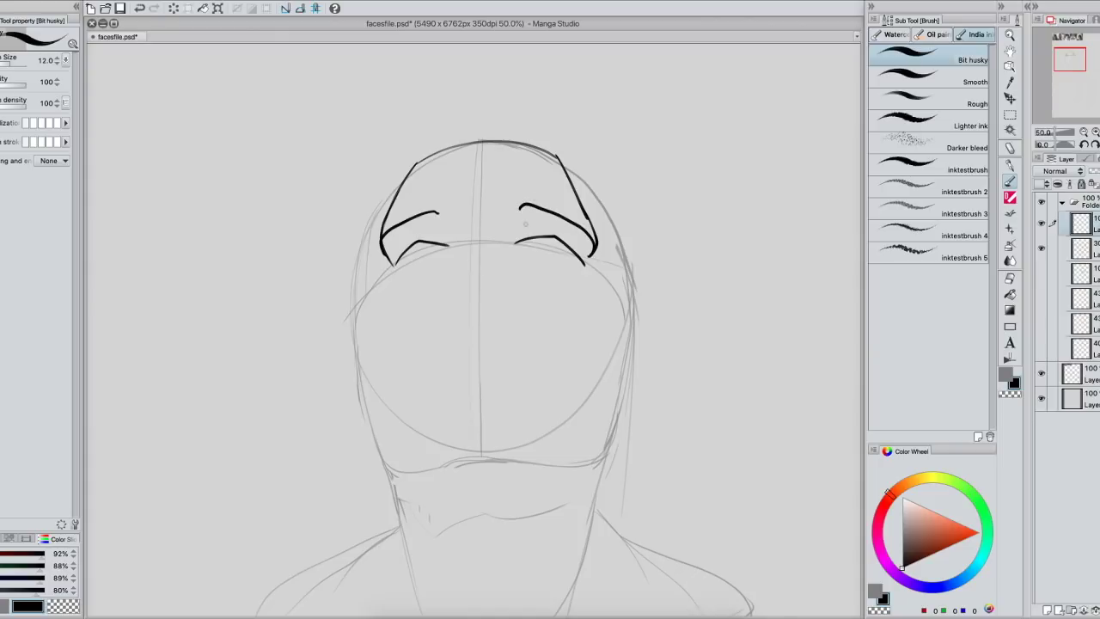
- Draw the nose as a small circle with two nostril wings, and extend one brow curve down towards the nose bridge
mouse_move(480, 274)
mouse_down()
mouse_move(458, 317)
mouse_move(503, 293)
mouse_move(465, 313)
mouse_move(503, 302)
mouse_up()
key(ctrl+z)
drag(438, 211, 461, 237)
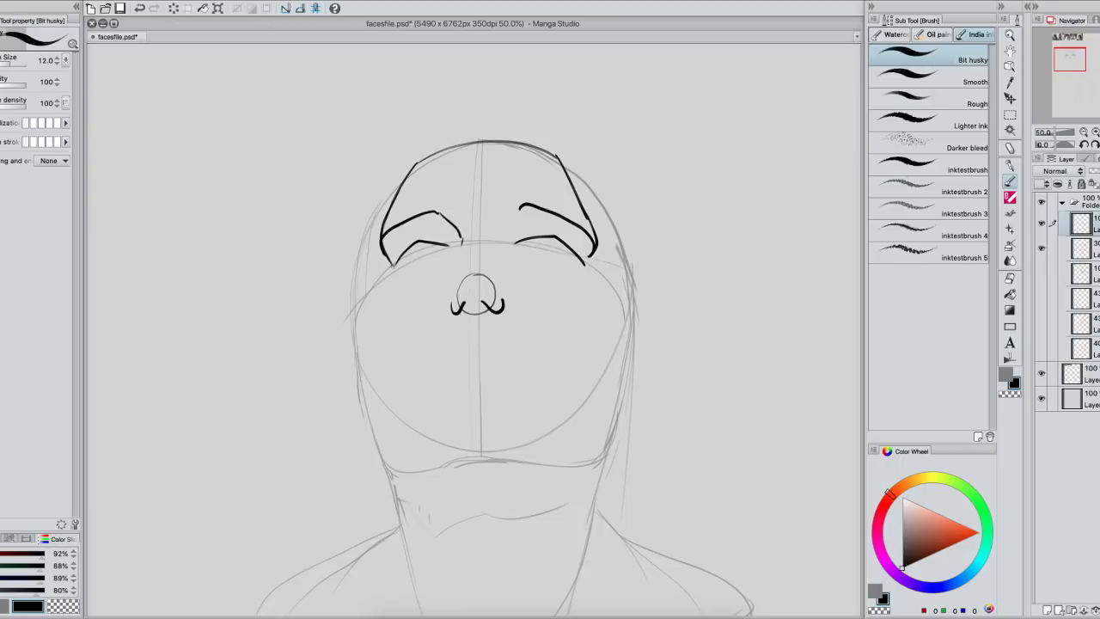
- Ink the curved cheekbone contours on both sides, from the outer eye corners out to the edges of the face
mouse_move(394, 264)
mouse_down()
mouse_move(356, 310)
mouse_move(357, 334)
mouse_up()
drag(588, 258, 631, 311)
key(ctrl+z)
drag(588, 260, 619, 328)
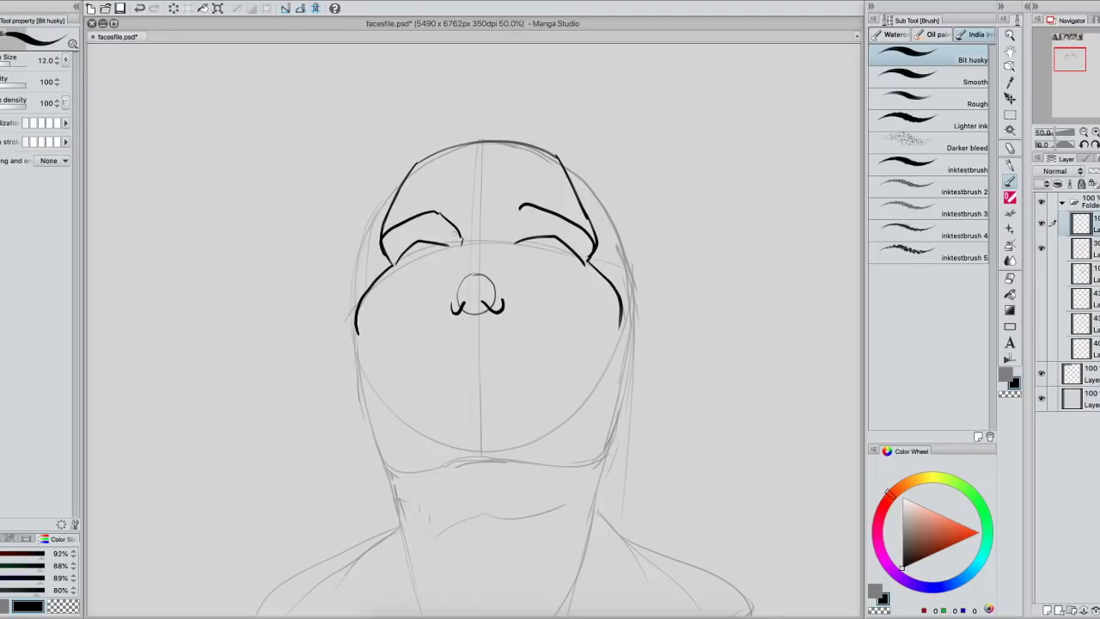
- Ink the cheek lines tapering from both cheekbones down to the jaw, and close them with the chin line
drag(357, 335, 389, 376)
key(ctrl+z)
drag(358, 334, 441, 435)
mouse_move(619, 313)
mouse_down()
mouse_move(617, 333)
mouse_move(521, 452)
mouse_up()
key(ctrl+z)
mouse_move(620, 315)
mouse_down()
mouse_move(588, 377)
mouse_move(529, 442)
mouse_up()
drag(424, 409, 453, 448)
drag(533, 435, 520, 455)
drag(443, 442, 495, 463)
mouse_move(606, 358)
mouse_down()
mouse_move(586, 344)
mouse_move(595, 359)
mouse_up()
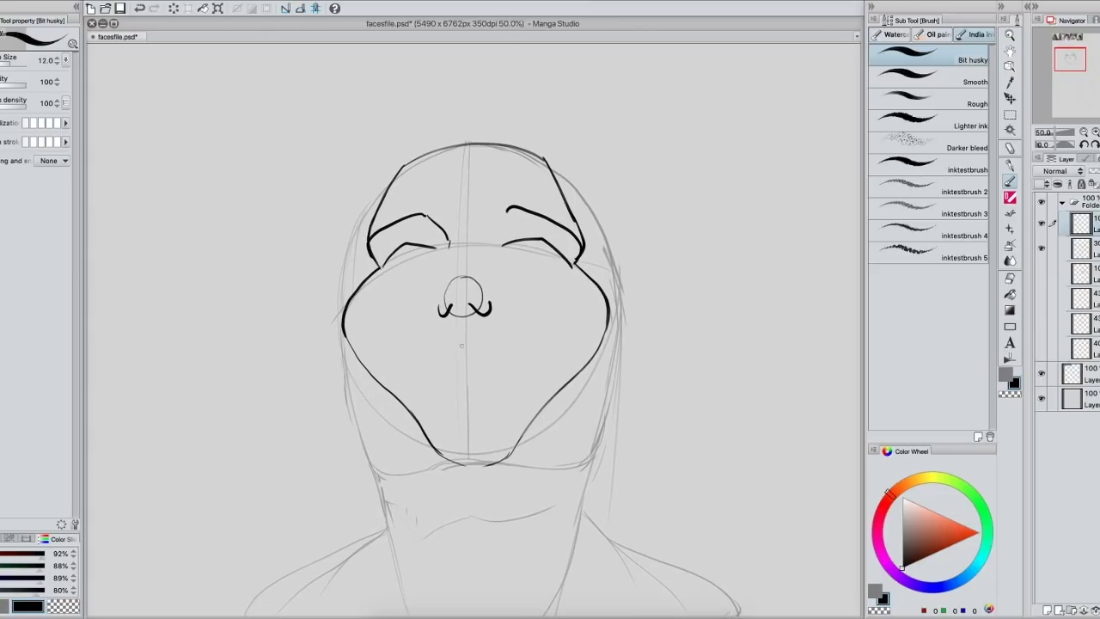
- Add the inner nostril strokes and ink the outer side of the head from the forehead corner to the cheekbone
drag(466, 313, 474, 303)
key(ctrl+z)
drag(547, 160, 589, 234)
key(ctrl+z)
mouse_move(547, 160)
mouse_down()
mouse_move(594, 241)
mouse_move(606, 298)
mouse_move(604, 285)
mouse_up()
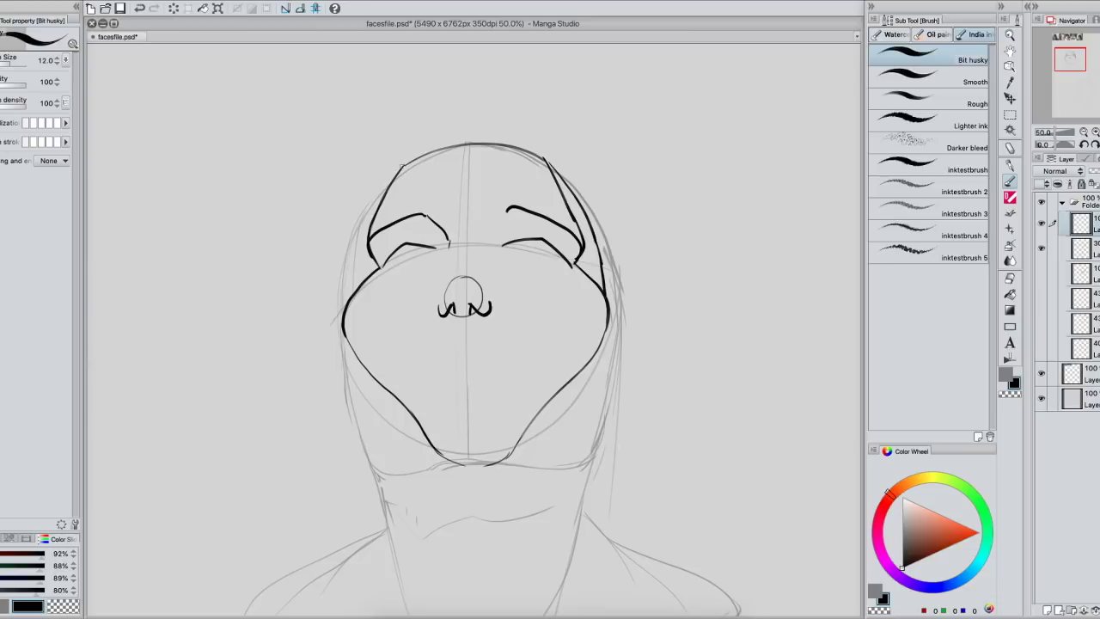
- Ink the opposite side of the head from the temple down past the cheekbone and around the jaw corner
mouse_move(378, 265)
mouse_down()
mouse_move(343, 333)
mouse_move(380, 371)
mouse_up()
key(ctrl+z)
drag(400, 168, 368, 228)
key(ctrl+z)
drag(367, 224, 347, 294)
key(ctrl+z)
mouse_move(366, 224)
mouse_down()
mouse_move(346, 300)
mouse_move(374, 461)
mouse_move(482, 450)
mouse_up()
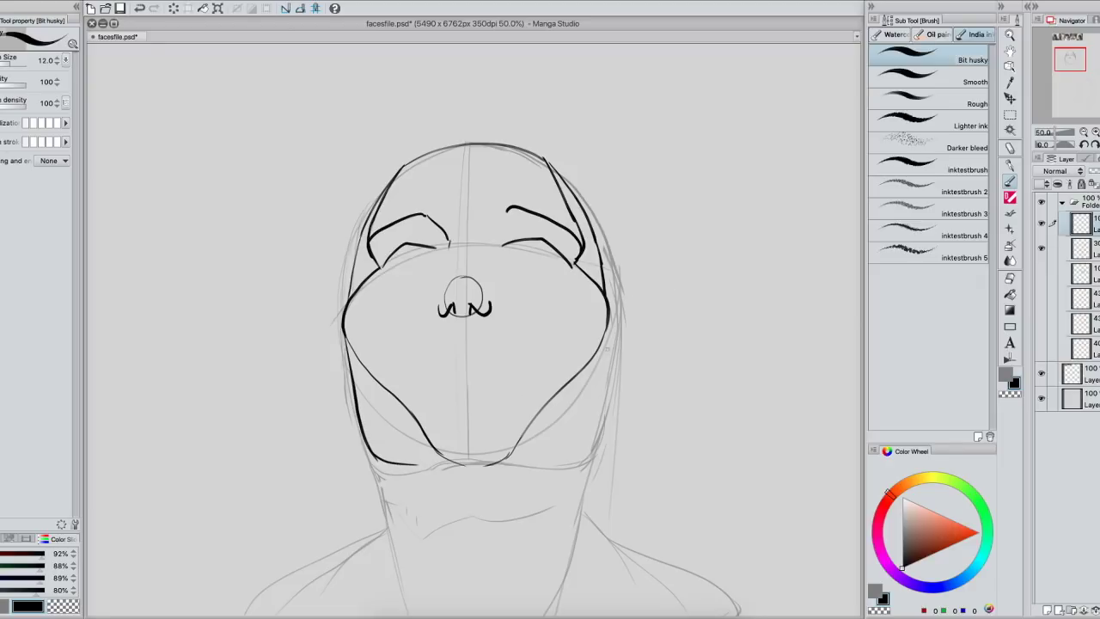
- Ink the second side of the jaw and start the neck lines below both jaw corners
mouse_move(610, 320)
mouse_down()
mouse_move(600, 411)
mouse_move(557, 466)
mouse_up()
scroll(623, 258, down, 2)
mouse_move(607, 306)
mouse_down()
mouse_move(591, 409)
mouse_move(561, 440)
mouse_move(551, 548)
mouse_up()
drag(379, 430, 391, 460)
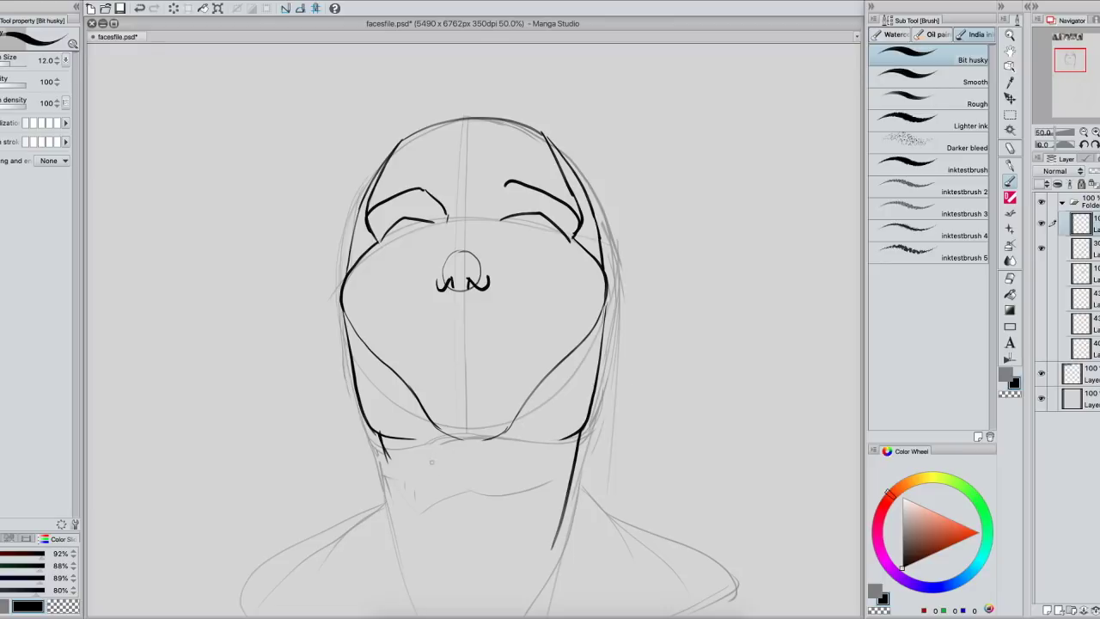
- Ink the curved underside plane beneath the chin and connect the jaw line between both jaw corners
scroll(482, 344, down, 3)
drag(380, 392, 462, 444)
key(ctrl+z)
drag(379, 392, 436, 446)
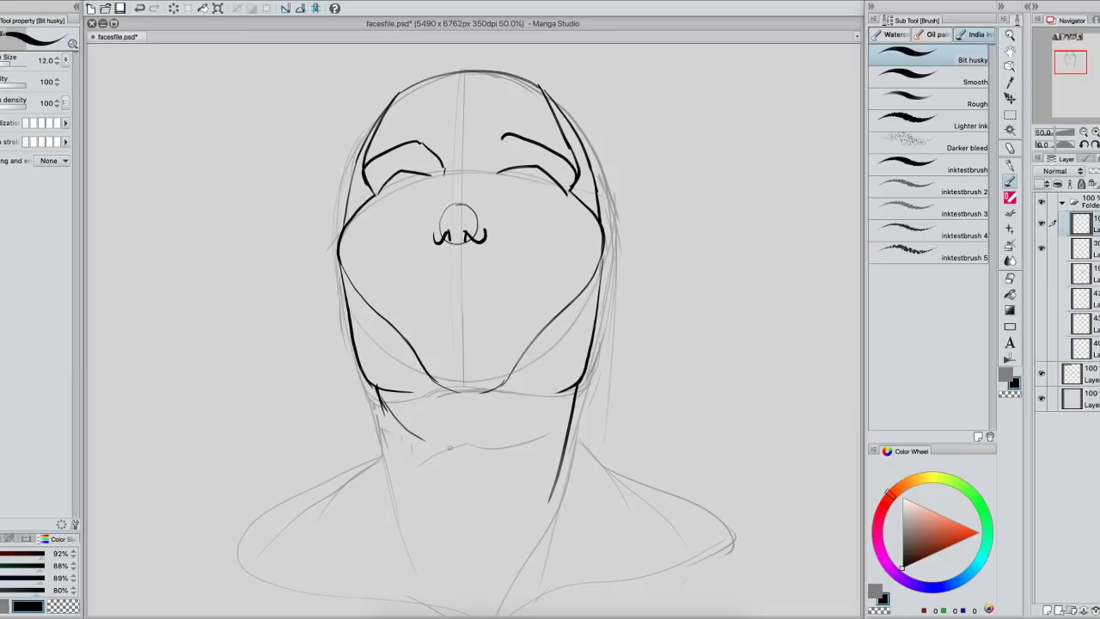
key(ctrl+z)
mouse_move(385, 401)
mouse_down()
mouse_move(398, 421)
mouse_move(456, 443)
mouse_move(576, 388)
mouse_up()
drag(378, 389, 500, 391)
drag(567, 389, 492, 393)
- Ink the converging sides of the neck and the sloping shoulder lines
drag(376, 387, 421, 533)
drag(573, 406, 447, 617)
key(ctrl+z)
drag(576, 387, 495, 595)
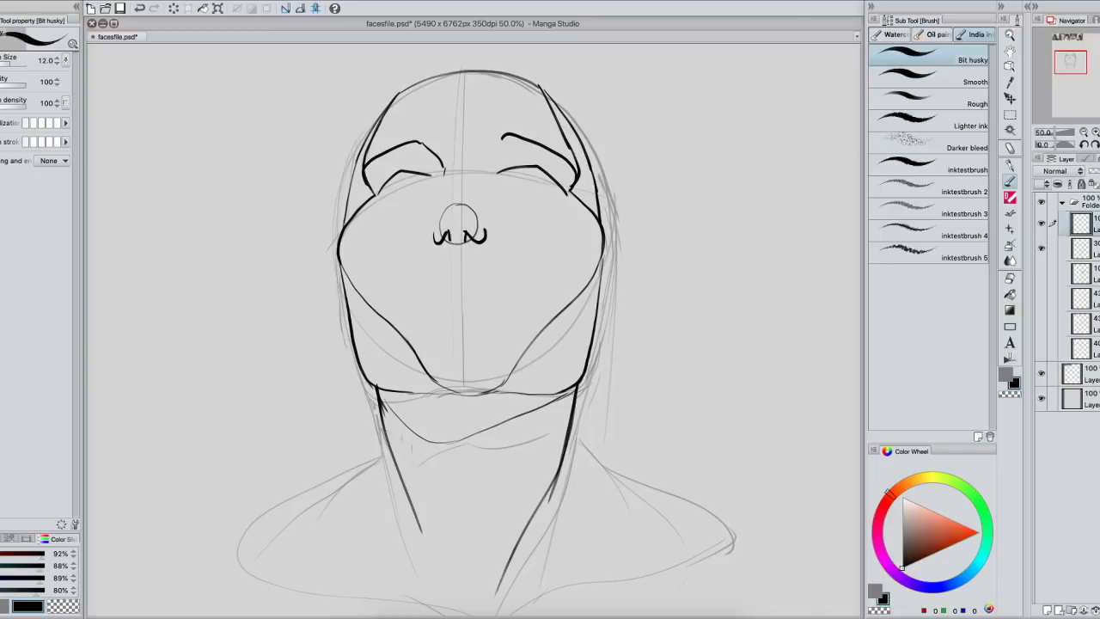
drag(383, 423, 251, 533)
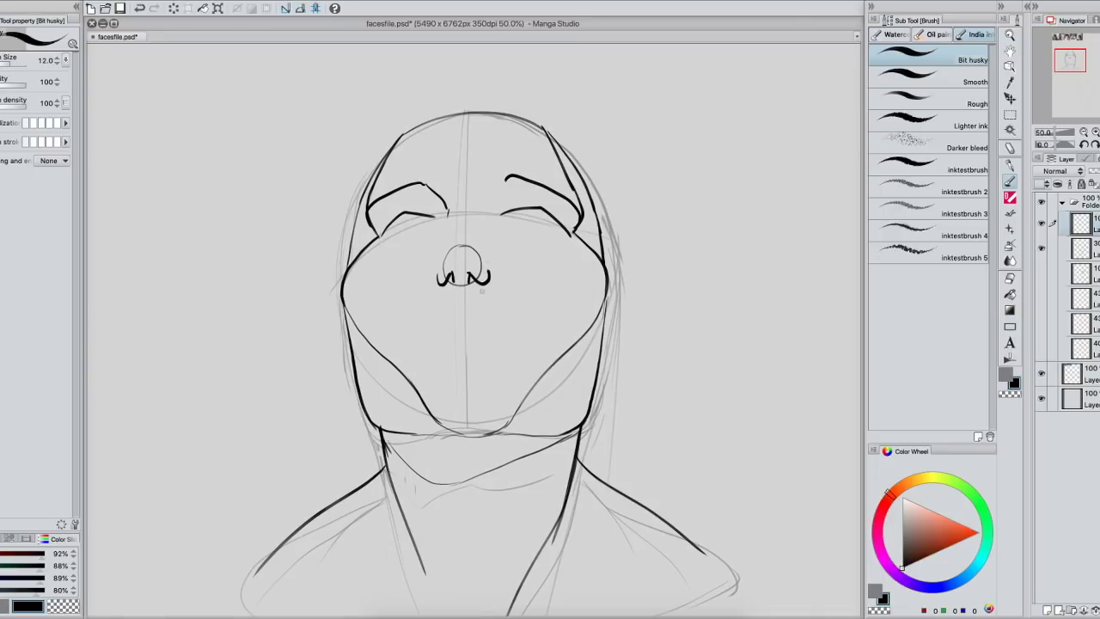
- Ink the mouth line below the nose with short marks at both corners
drag(416, 334, 539, 335)
drag(420, 331, 408, 334)
drag(578, 339, 544, 372)
key(ctrl+z)
drag(396, 362, 380, 364)
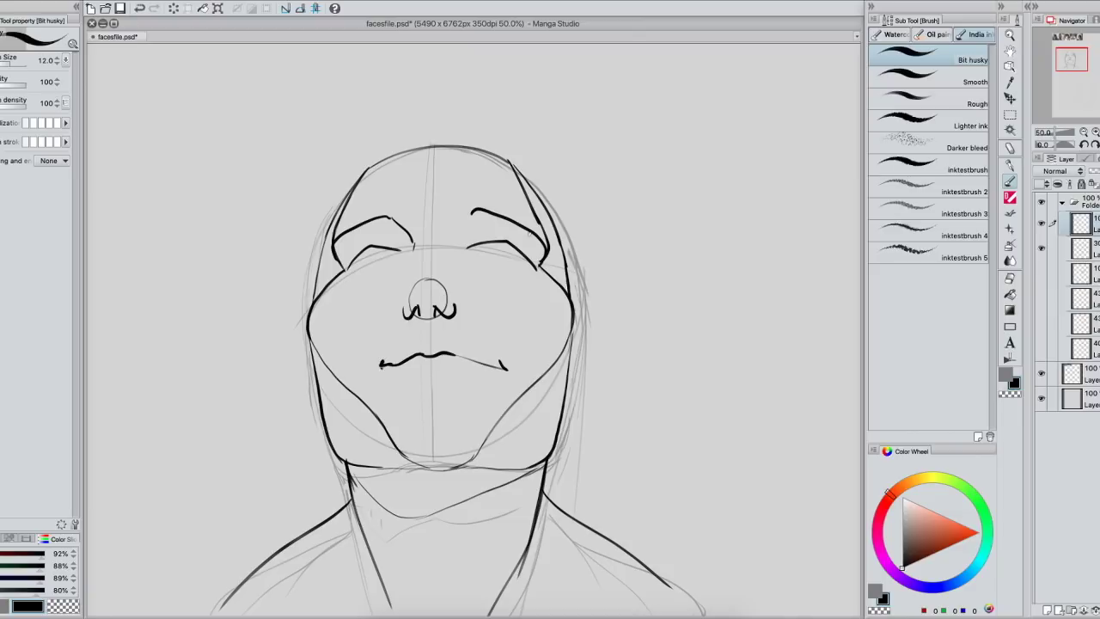
key(ctrl+z)
- Extend the inner ends of both brows towards the nose bridge and add the lower eyelids
drag(478, 210, 463, 217)
drag(382, 219, 397, 218)
drag(376, 256, 394, 250)
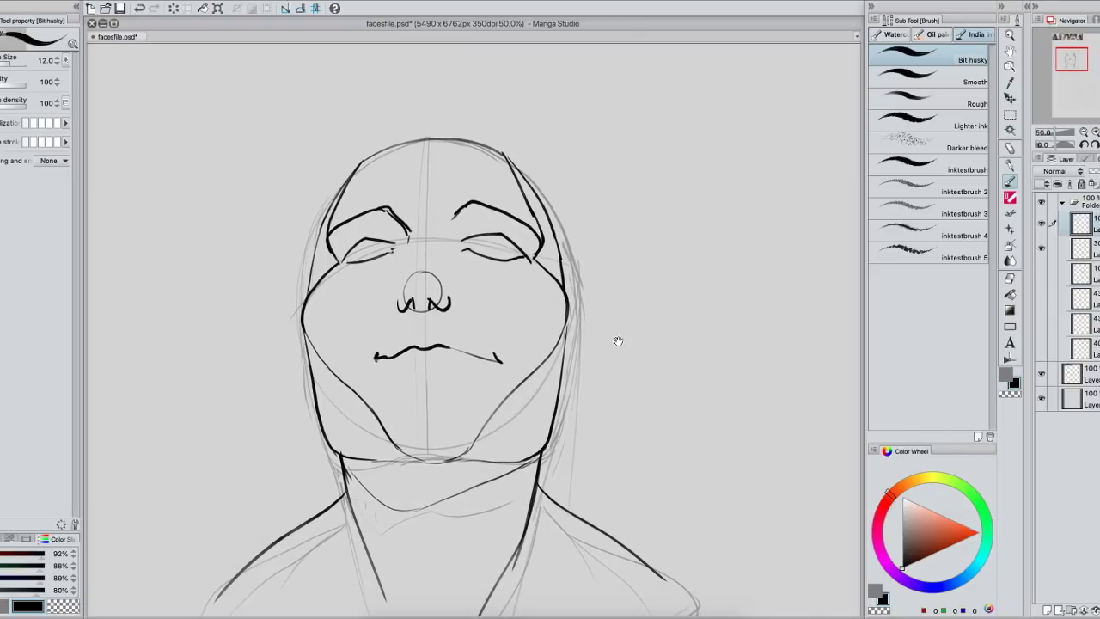
- Ink the inner neck muscle lines and hatch the shadow beneath the chin
drag(618, 342, 618, 271)
drag(335, 438, 397, 595)
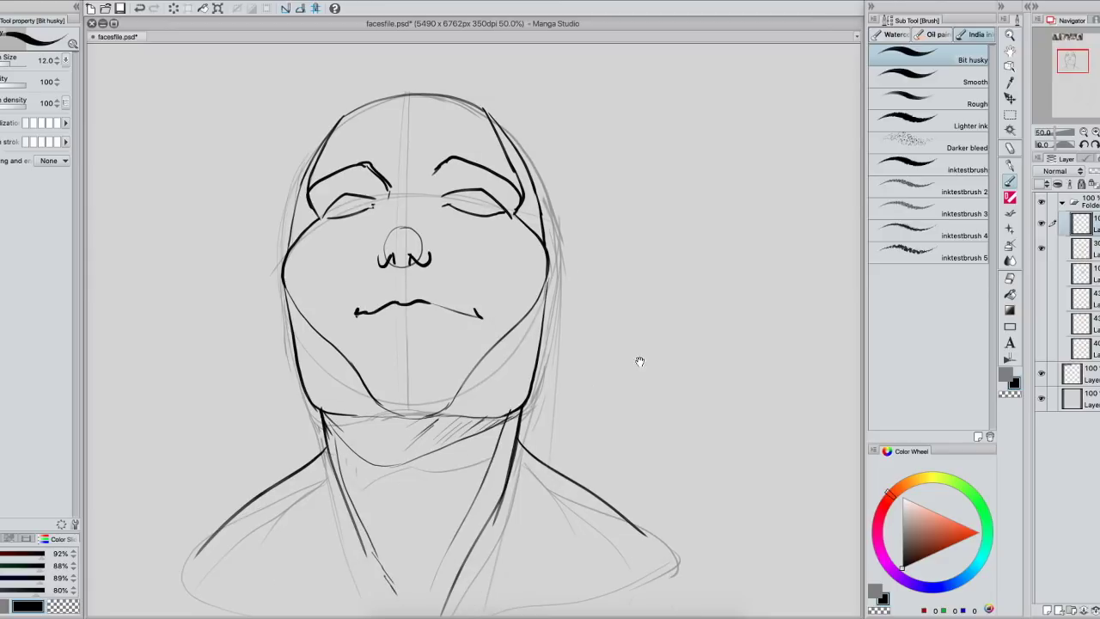
drag(657, 350, 644, 358)
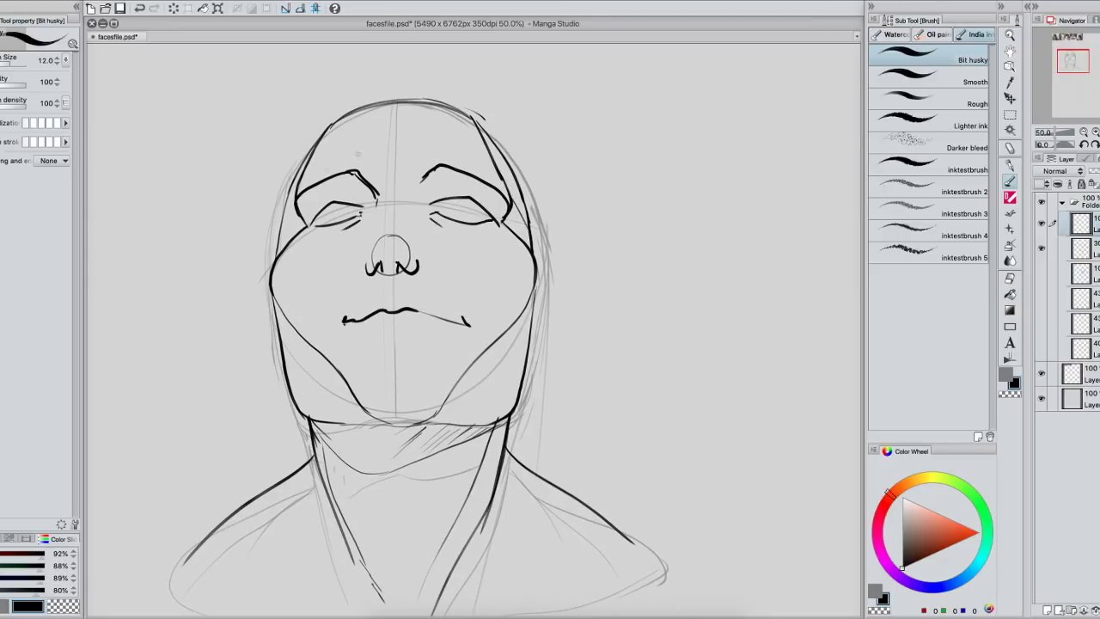
- Ink simple ear shapes at the sides of the upturned head, beside the cheekbones
drag(296, 203, 278, 252)
mouse_move(369, 272)
mouse_down()
mouse_move(285, 300)
mouse_move(277, 352)
mouse_up()
mouse_move(276, 250)
mouse_down()
mouse_move(256, 257)
mouse_move(273, 354)
mouse_up()
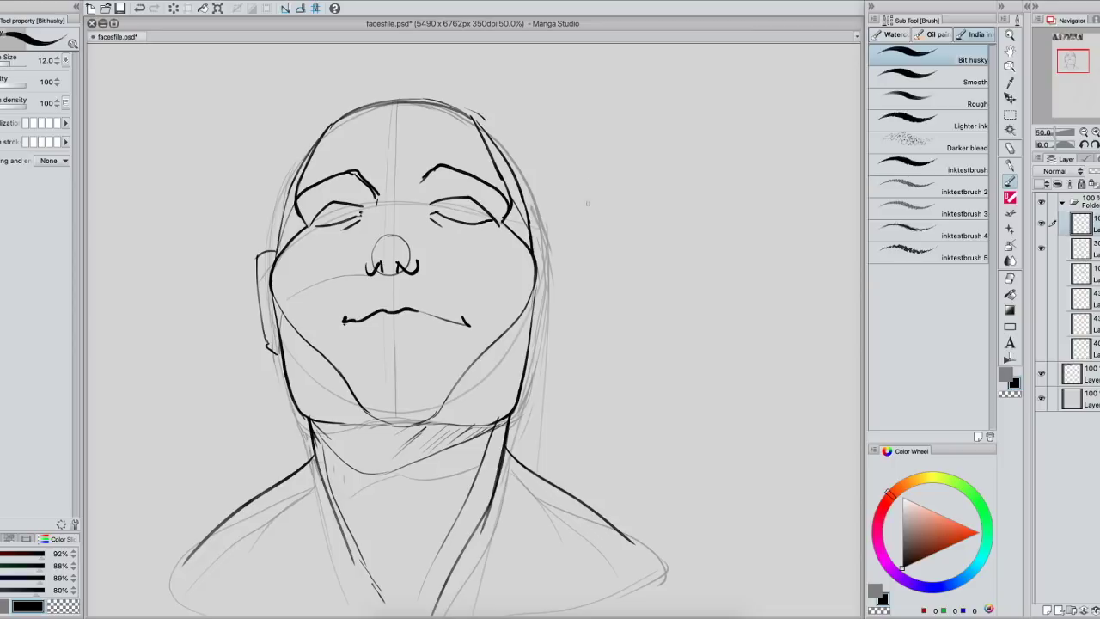
mouse_move(532, 249)
mouse_down()
mouse_move(547, 249)
mouse_move(531, 351)
mouse_up()
key(super+z)
- On the three-quarter head beside it, ink the far forehead edge down to the brow and eye socket
drag(700, 382, 183, 291)
mouse_move(718, 334)
mouse_down()
mouse_move(696, 353)
mouse_move(676, 315)
mouse_move(639, 301)
mouse_move(648, 324)
mouse_move(621, 308)
mouse_up()
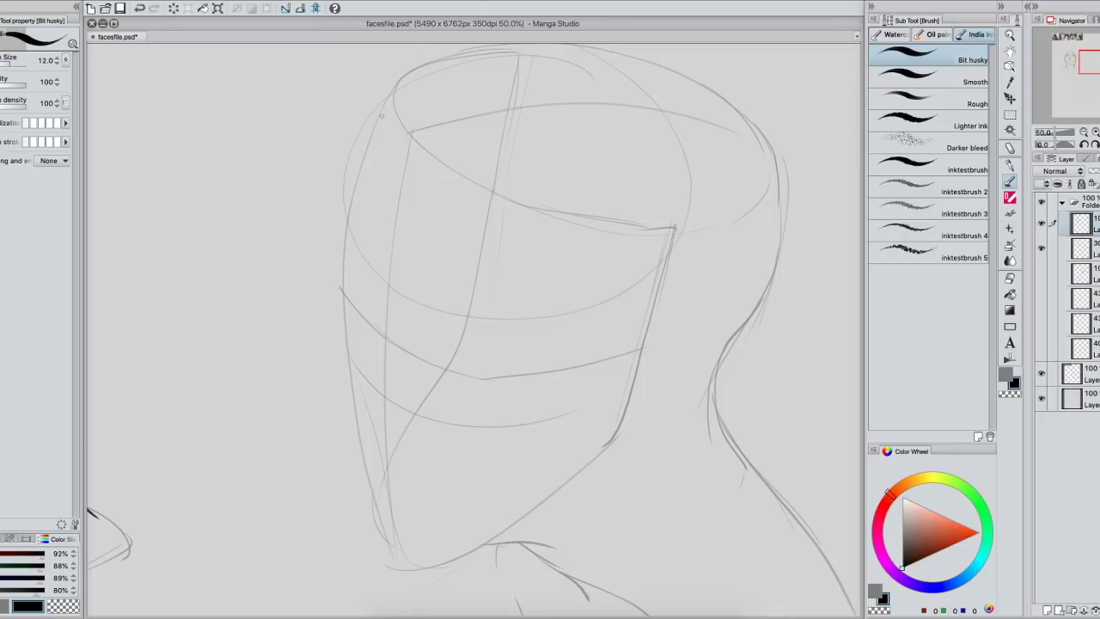
drag(397, 82, 347, 234)
key(ctrl+z)
drag(398, 79, 354, 199)
drag(363, 160, 353, 290)
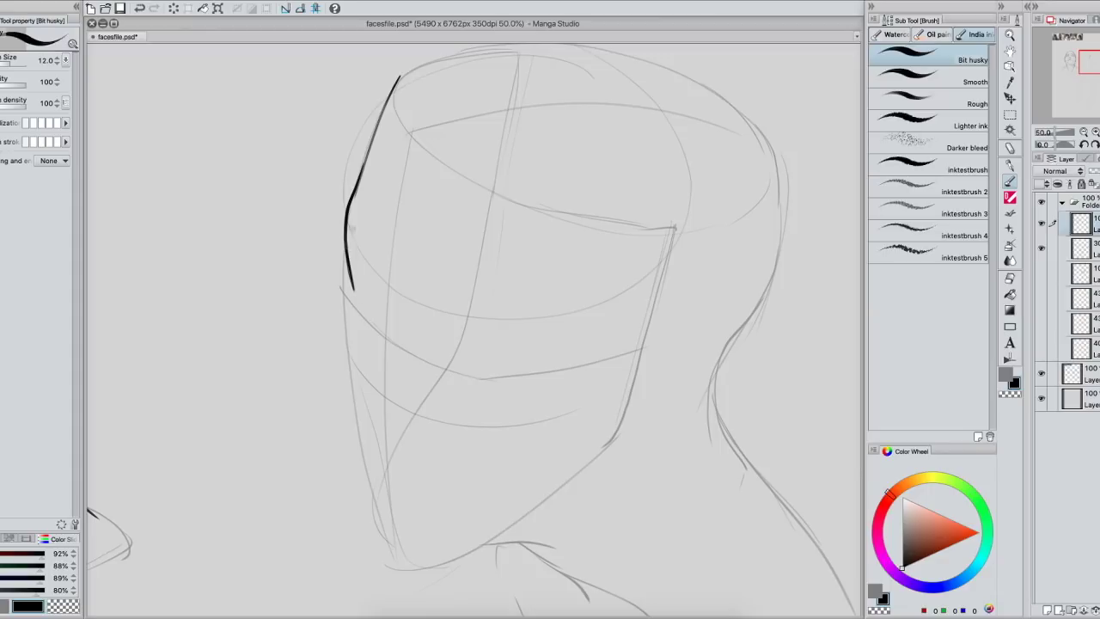
- Ink the far cheek contour down to the chin and the curved hairline across the forehead
drag(347, 212, 364, 287)
mouse_move(353, 289)
mouse_down()
mouse_move(336, 355)
mouse_move(381, 508)
mouse_up()
key(ctrl+z)
mouse_move(336, 330)
mouse_down()
mouse_move(383, 556)
mouse_move(397, 559)
mouse_up()
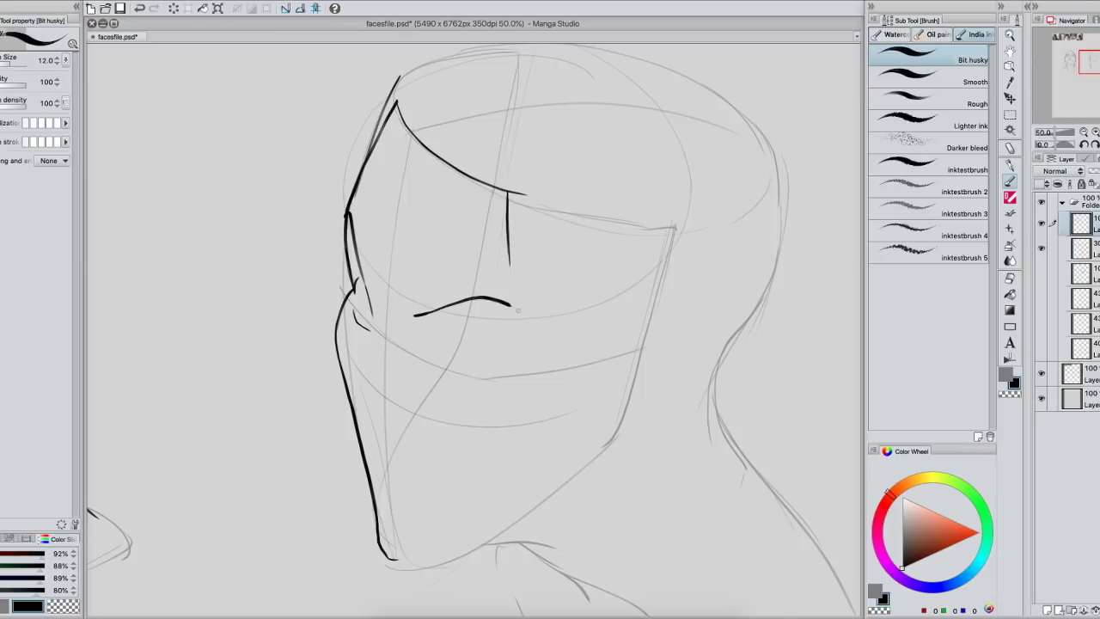
- Ink the near brow arch and bring the temple line down around the outer eye socket
key(ctrl+z)
mouse_move(415, 316)
mouse_down()
mouse_move(506, 308)
mouse_move(523, 330)
mouse_up()
drag(507, 205, 526, 331)
key(ctrl+z)
drag(509, 251, 524, 340)
key(ctrl+z)
mouse_move(508, 254)
mouse_down()
mouse_move(519, 335)
mouse_move(498, 361)
mouse_up()
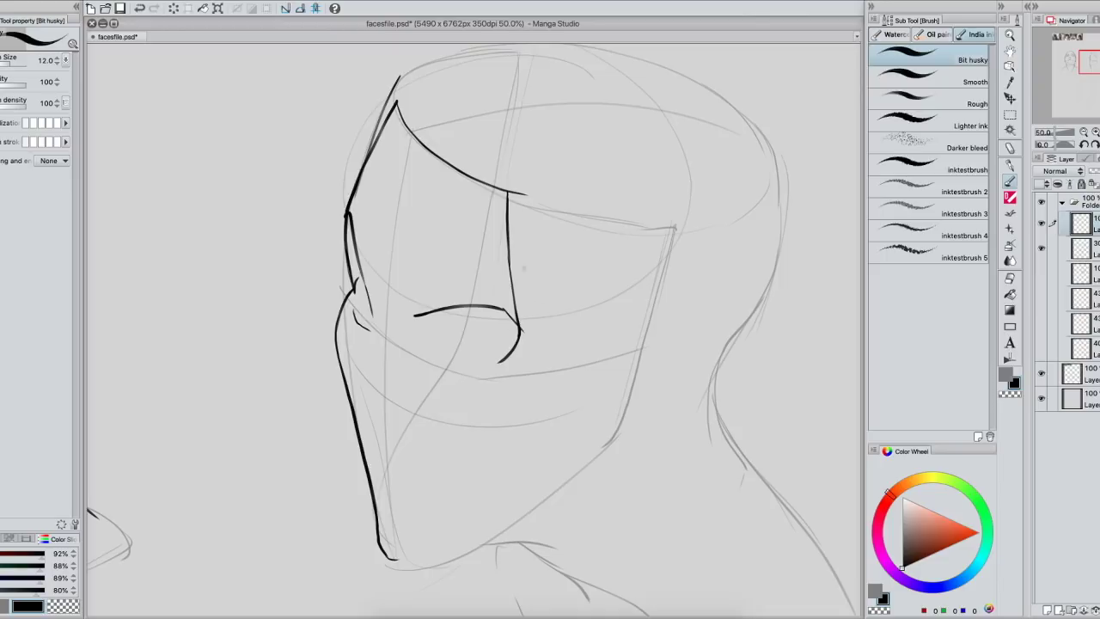
- Ink the near eye's upper and lower lids, and touch up the far eye socket
drag(411, 342, 454, 344)
key(ctrl+z)
key(ctrl+z)
mouse_move(411, 351)
mouse_down()
mouse_move(499, 370)
mouse_move(522, 336)
mouse_move(506, 371)
mouse_up()
drag(435, 359, 492, 373)
key(ctrl+z)
mouse_move(428, 358)
mouse_down()
mouse_move(461, 379)
mouse_move(490, 374)
mouse_up()
mouse_move(354, 299)
mouse_down()
mouse_move(361, 322)
mouse_move(360, 278)
mouse_move(367, 299)
mouse_up()
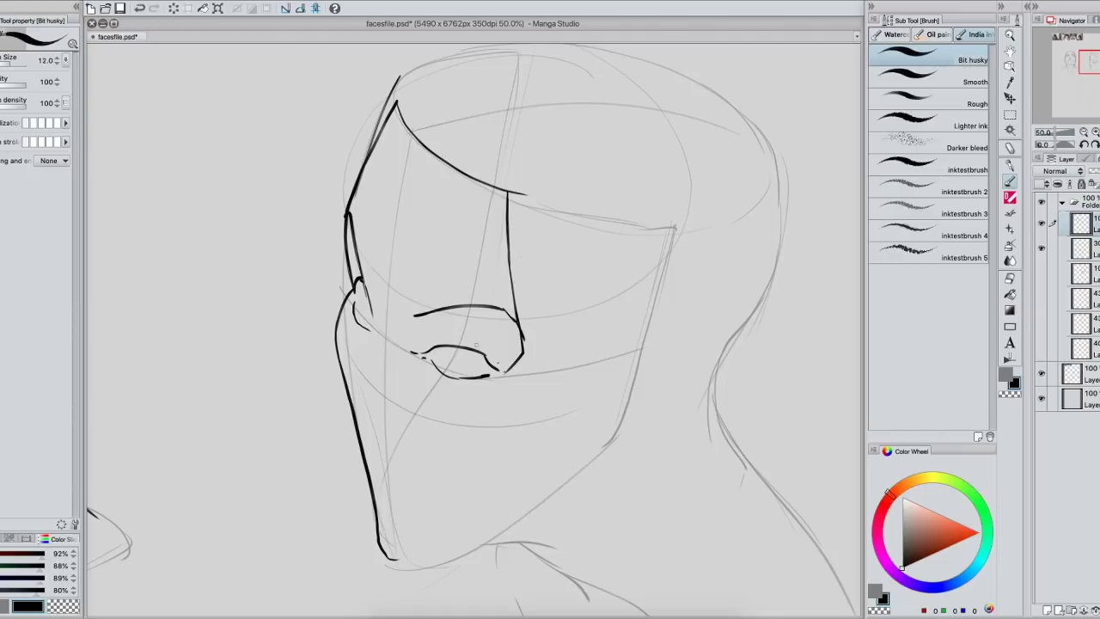
- Add a crease above the near eye, hook the brow's inner end upwards, and strengthen the far brow
drag(424, 343, 438, 335)
mouse_move(399, 294)
mouse_down()
mouse_move(409, 313)
mouse_move(429, 313)
mouse_up()
drag(362, 275, 373, 308)
- Ink the nose with its bridge, base and nostril wing, and draw the lips below it
mouse_move(372, 349)
mouse_down()
mouse_move(345, 446)
mouse_move(400, 449)
mouse_move(385, 455)
mouse_move(417, 442)
mouse_move(412, 433)
mouse_up()
key(ctrl+z)
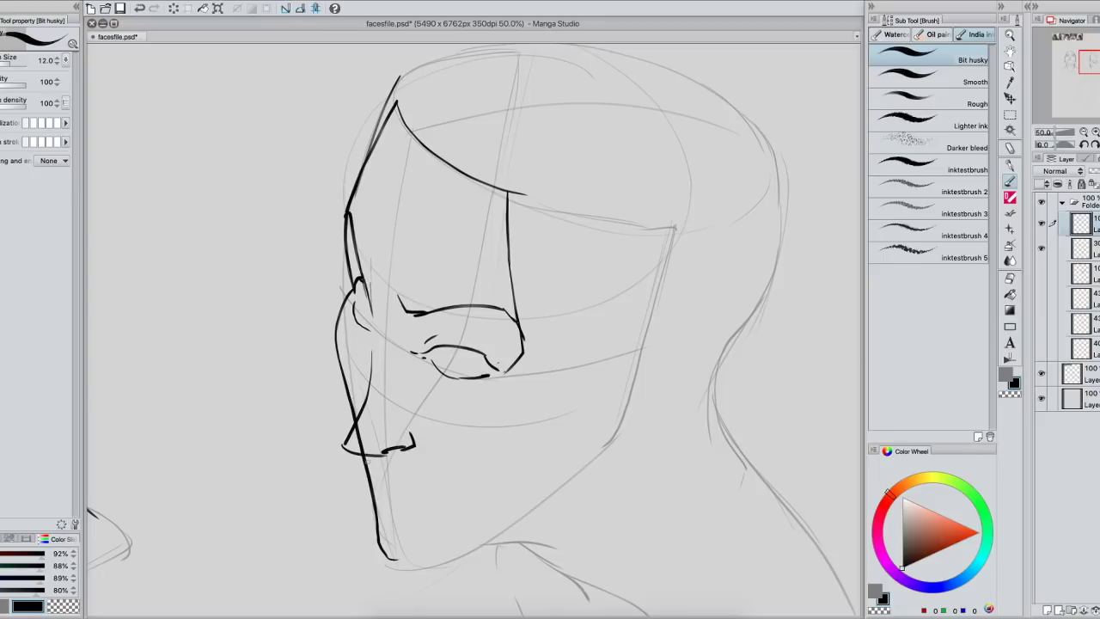
mouse_move(366, 452)
mouse_down()
mouse_move(363, 476)
mouse_move(435, 493)
mouse_up()
- Ink the near cheekbone contour tapering to the chin and the jaw line running back towards the ear
mouse_move(506, 372)
mouse_down()
mouse_move(523, 414)
mouse_move(494, 463)
mouse_up()
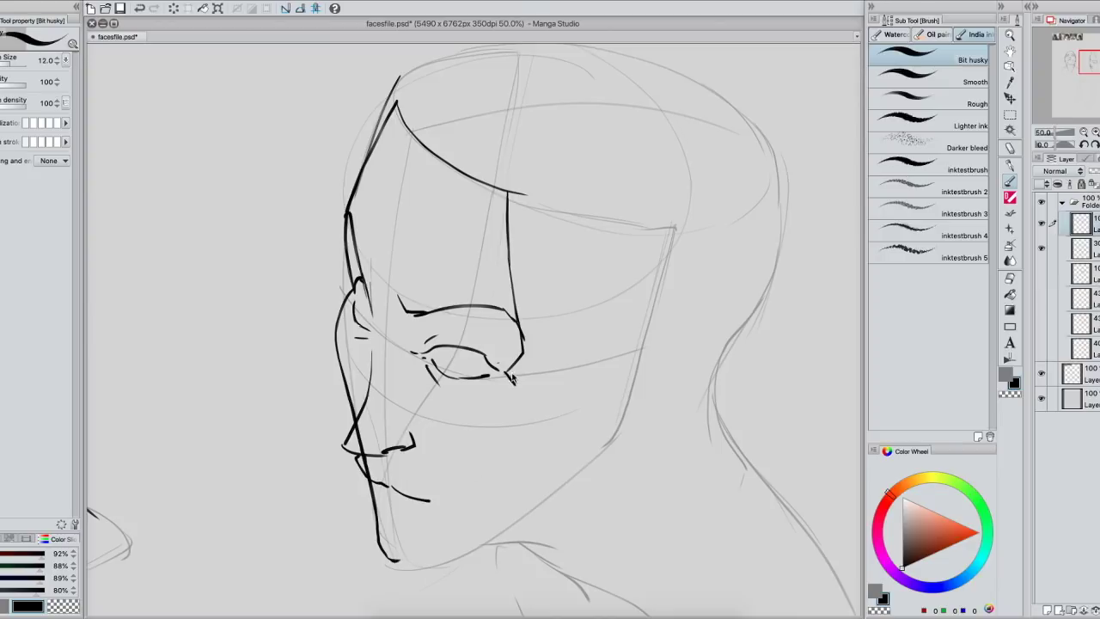
key(super+z)
mouse_move(497, 458)
mouse_down()
mouse_move(454, 513)
mouse_move(391, 560)
mouse_move(610, 437)
mouse_up()
key(ctrl+z)
mouse_move(392, 561)
mouse_down()
mouse_move(606, 446)
mouse_move(593, 460)
mouse_up()
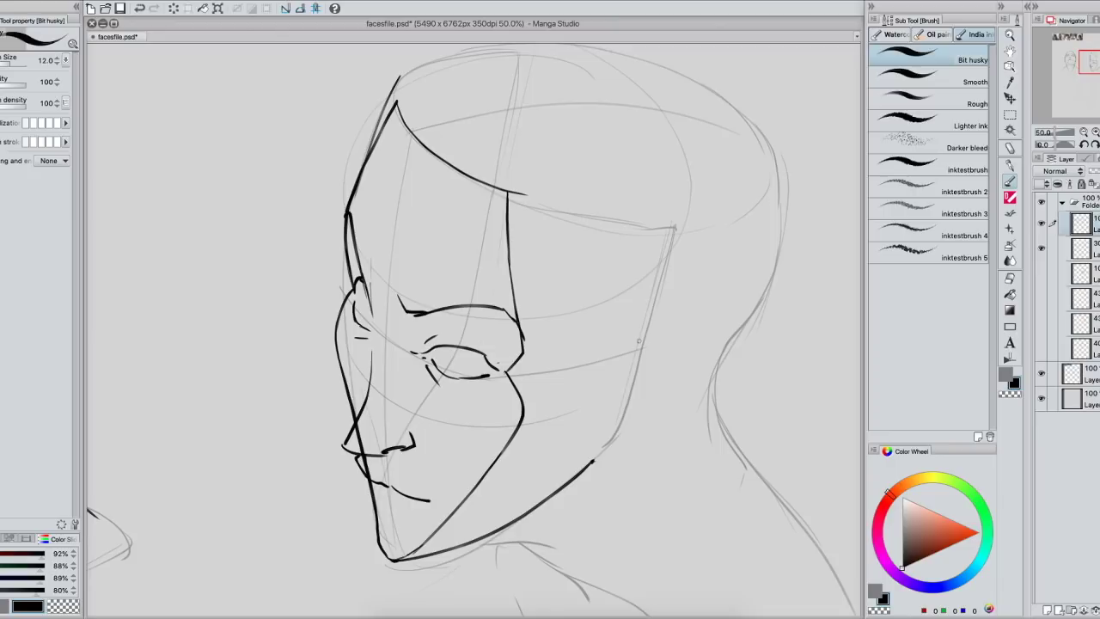
- Mark the front edge of the ear and hatch the plane beneath the cheekbone
mouse_move(629, 330)
mouse_down()
mouse_move(634, 359)
mouse_move(593, 400)
mouse_up()
drag(634, 356, 483, 467)
drag(619, 382, 575, 417)
key(ctrl+z)
key(ctrl+z)
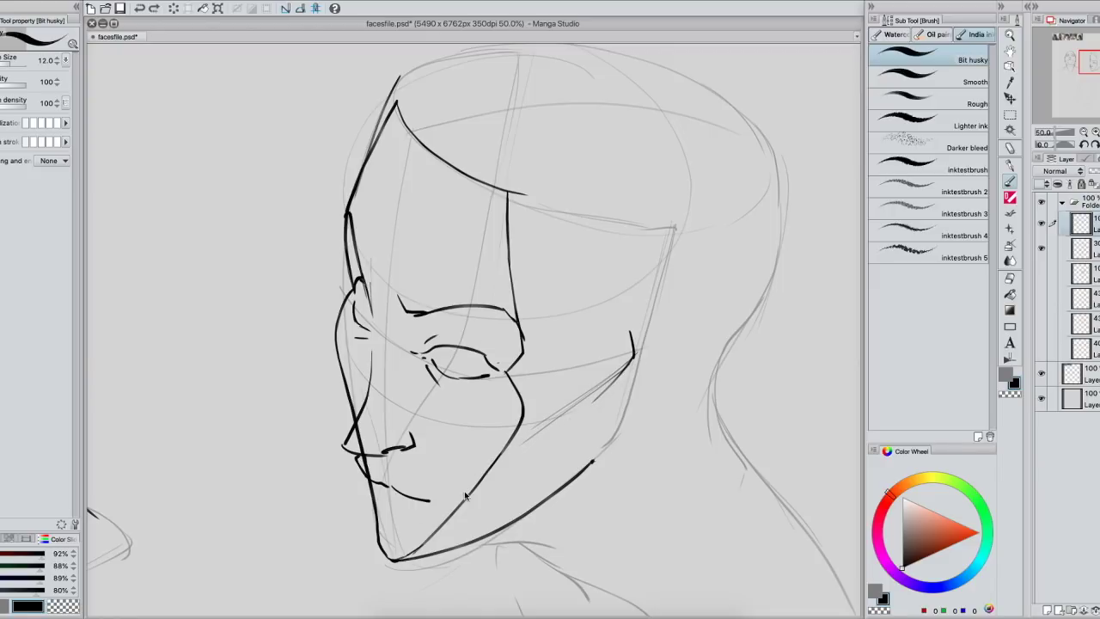
drag(619, 370, 507, 456)
- Ink the side hairline and rear face edge, and add alignment lines from the brow and nose to the ear
drag(508, 194, 604, 447)
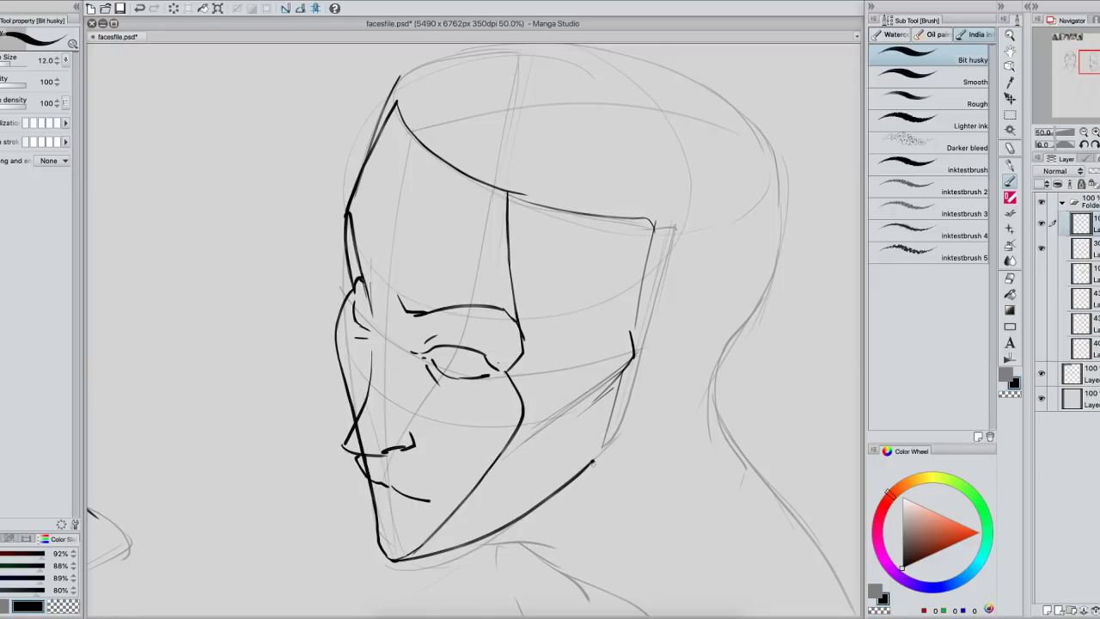
drag(523, 318, 646, 294)
mouse_move(406, 453)
mouse_down()
mouse_move(542, 445)
mouse_move(619, 401)
mouse_up()
- Ink the ear's outer outline and lobe, and add its curved inner folds
mouse_move(638, 301)
mouse_down()
mouse_move(667, 284)
mouse_move(657, 370)
mouse_move(602, 402)
mouse_up()
key(ctrl+z)
drag(666, 285, 686, 341)
key(ctrl+z)
mouse_move(638, 301)
mouse_down()
mouse_move(687, 302)
mouse_move(687, 373)
mouse_move(617, 416)
mouse_move(625, 377)
mouse_move(629, 404)
mouse_up()
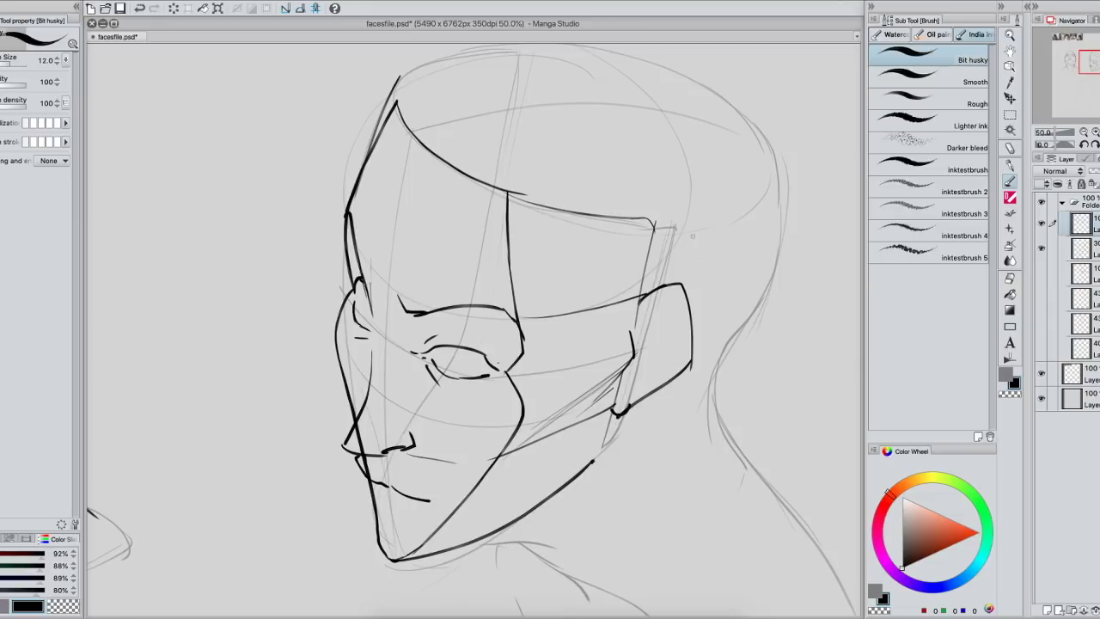
mouse_move(638, 318)
mouse_down()
mouse_move(676, 289)
mouse_move(662, 378)
mouse_up()
drag(672, 309, 652, 372)
- Thicken the nose bridge line near the tip and trim the excess ink with the transparent colour
drag(354, 416, 350, 428)
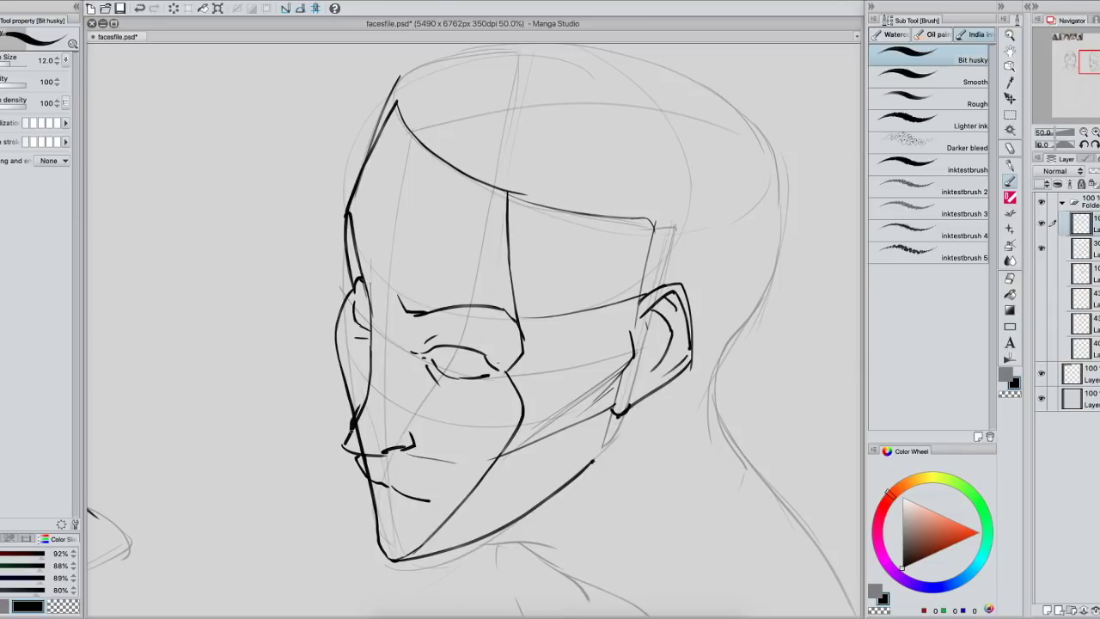
key(c)
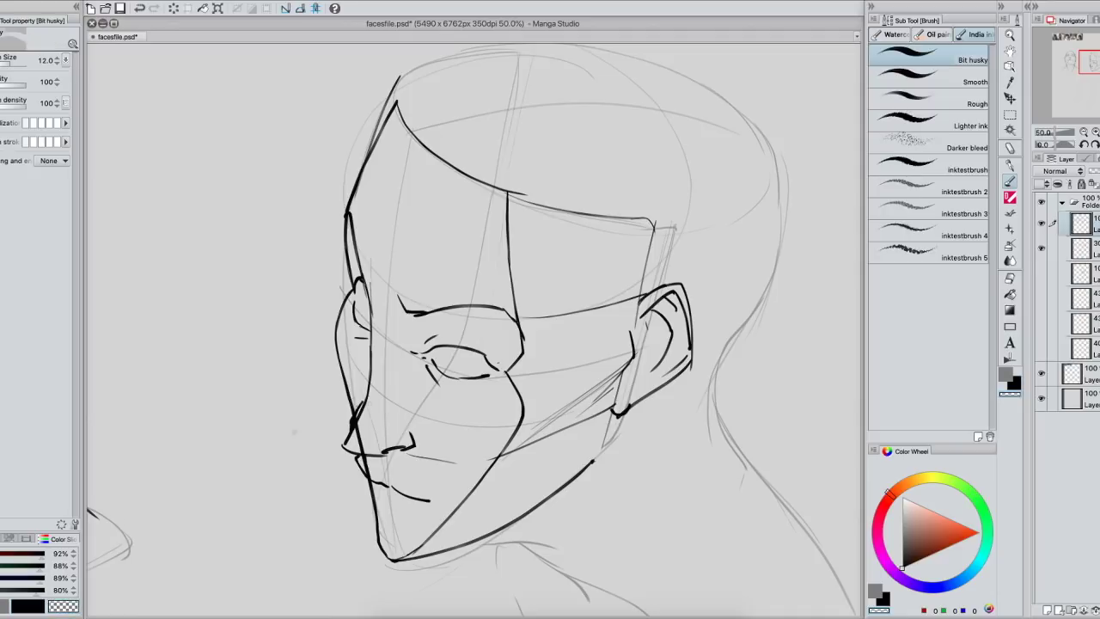
drag(359, 406, 353, 420)
key(c)
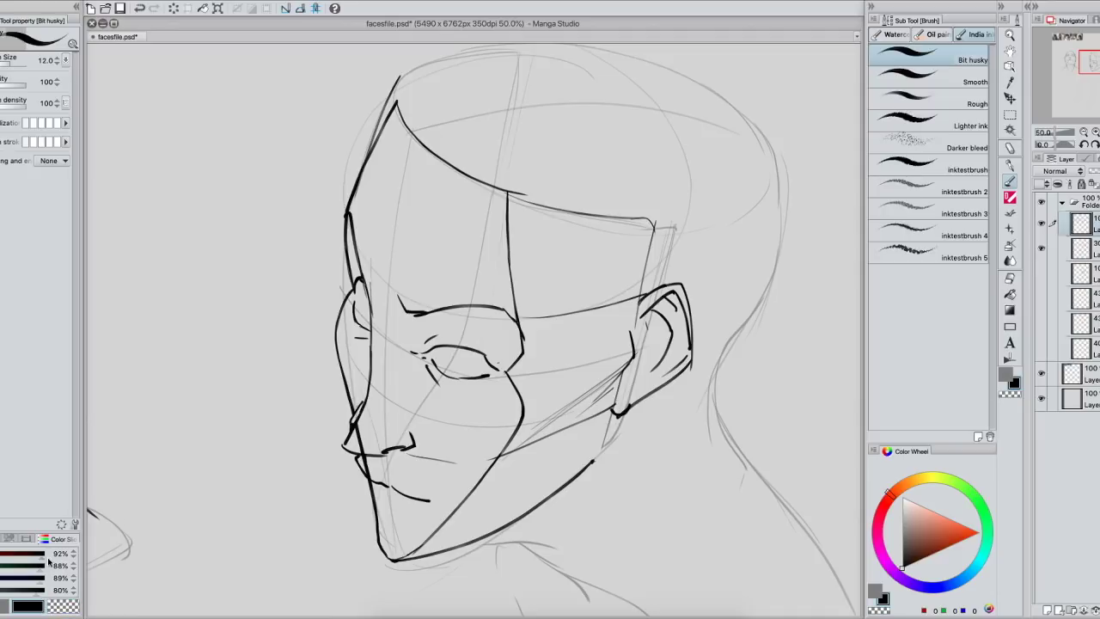
- Ink the small inner details of the ear opening
drag(638, 352, 652, 377)
drag(653, 307, 656, 349)
drag(597, 361, 567, 334)
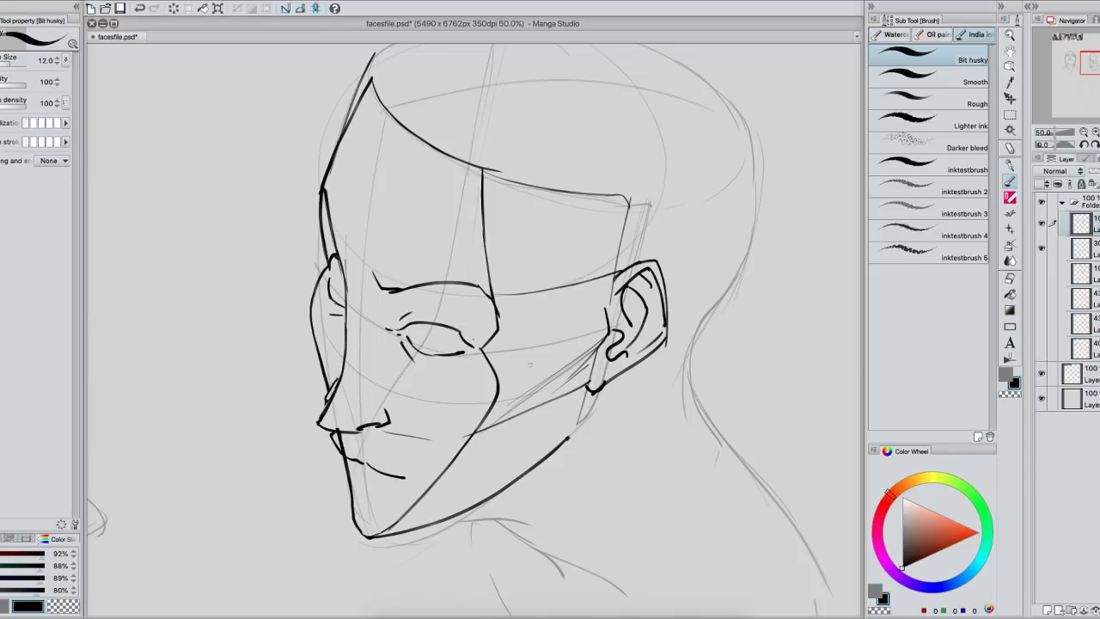
- Erase the face outline that crosses the upper lip and switch back to black ink
drag(343, 440, 335, 427)
key(super+z)
click(69, 603)
click(1006, 376)
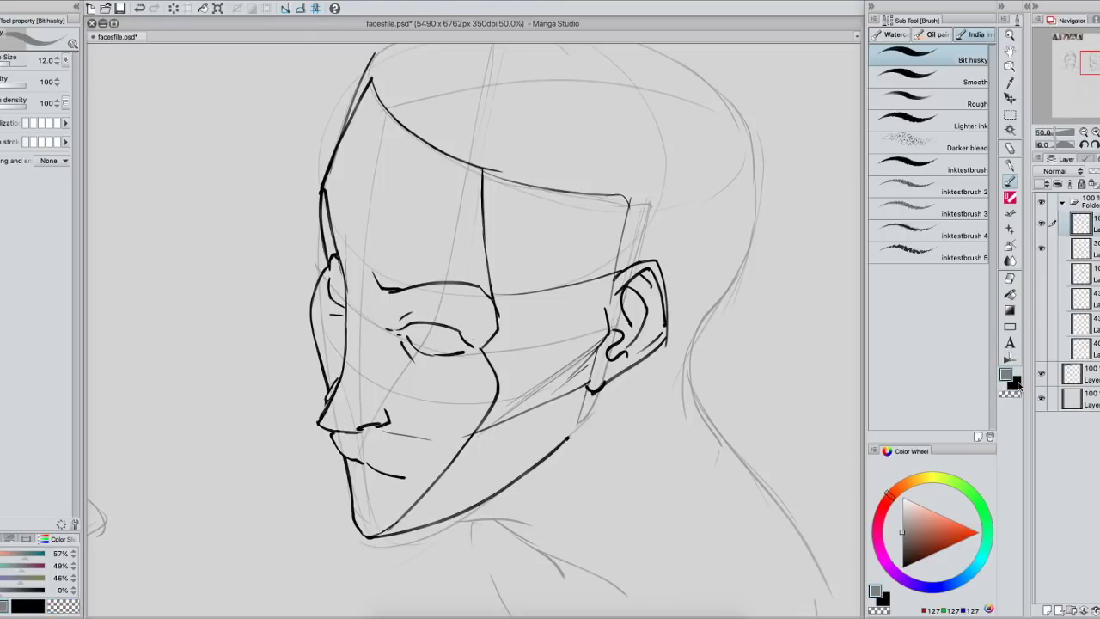
click(1016, 384)
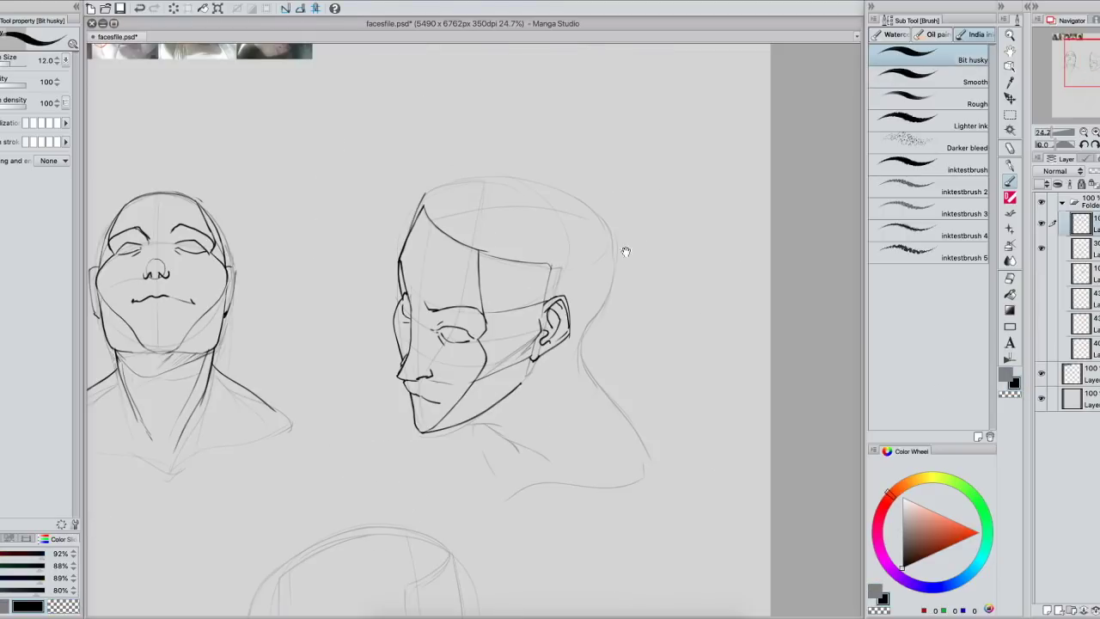
- Ink the top edge of the forehead plane on the unfinished three-quarter head below the other two
drag(625, 251, 762, 184)
drag(747, 326, 731, 177)
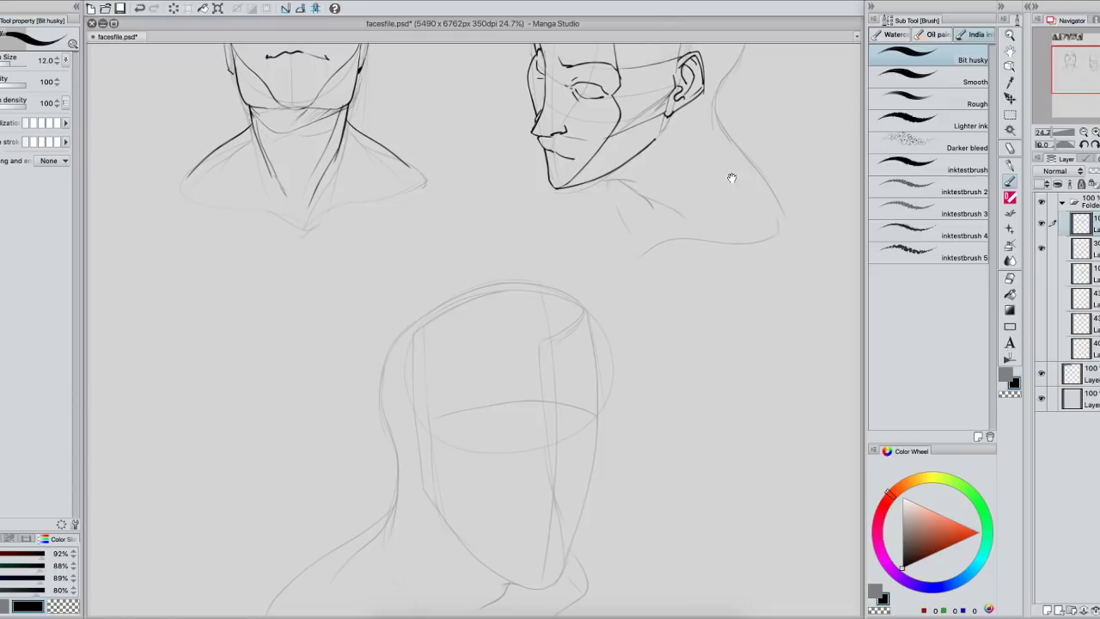
mouse_move(725, 288)
mouse_down()
mouse_move(700, 206)
mouse_move(710, 261)
mouse_up()
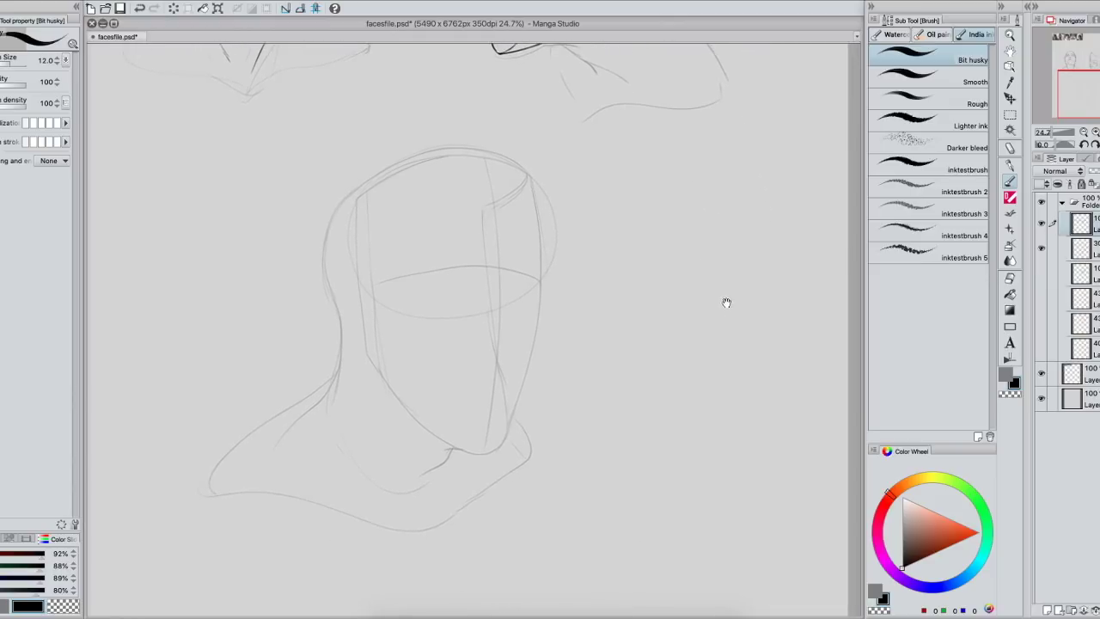
drag(727, 302, 706, 259)
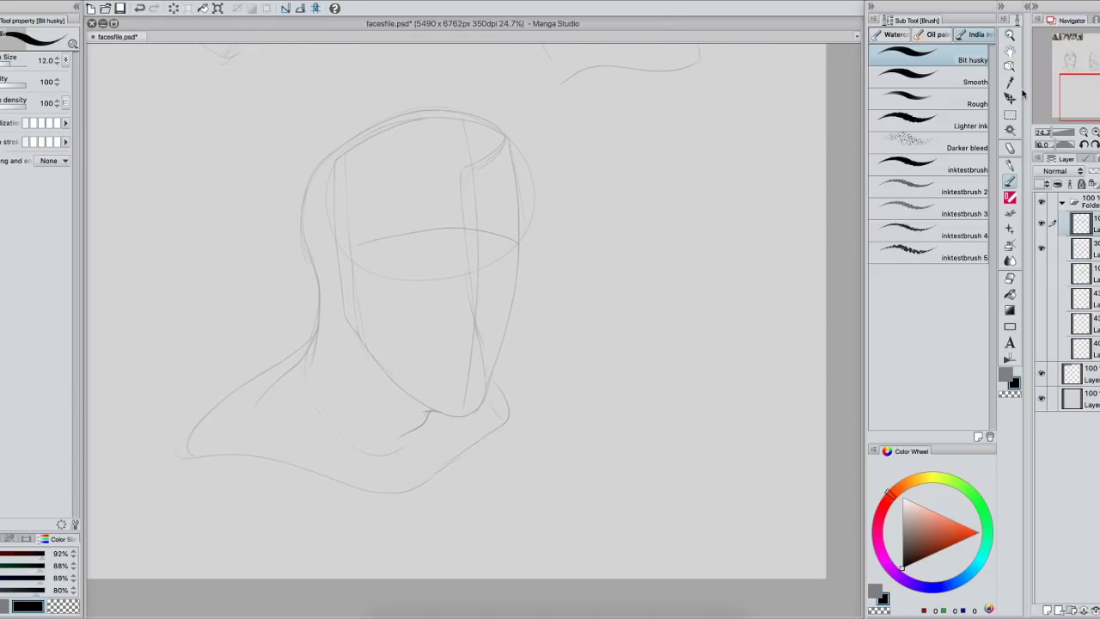
mouse_move(631, 157)
mouse_down()
mouse_move(678, 189)
mouse_move(684, 227)
mouse_up()
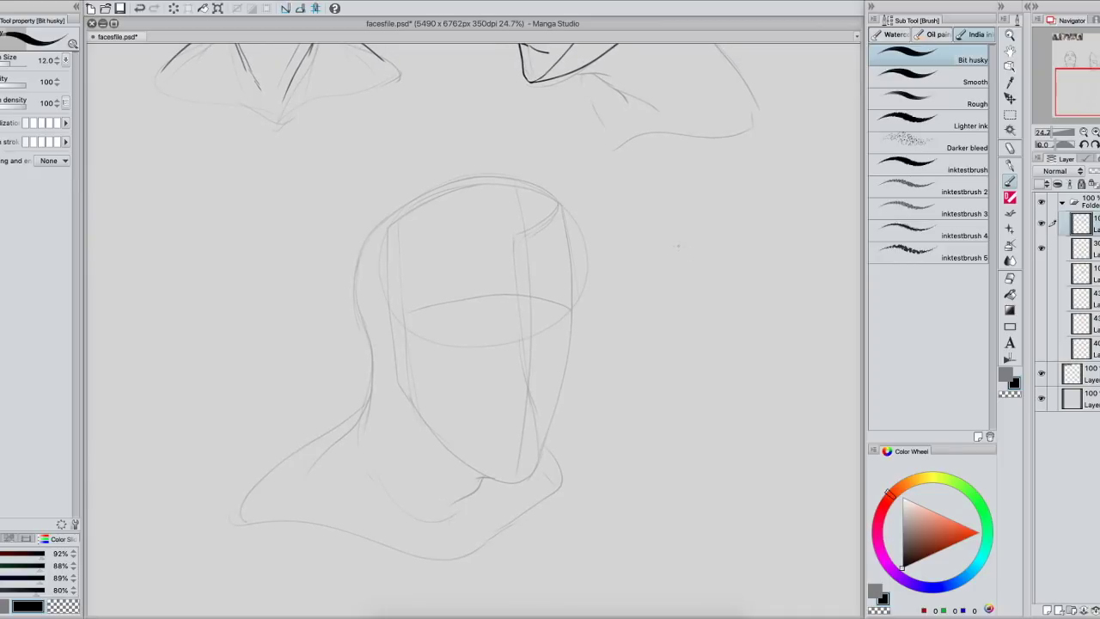
click(1052, 133)
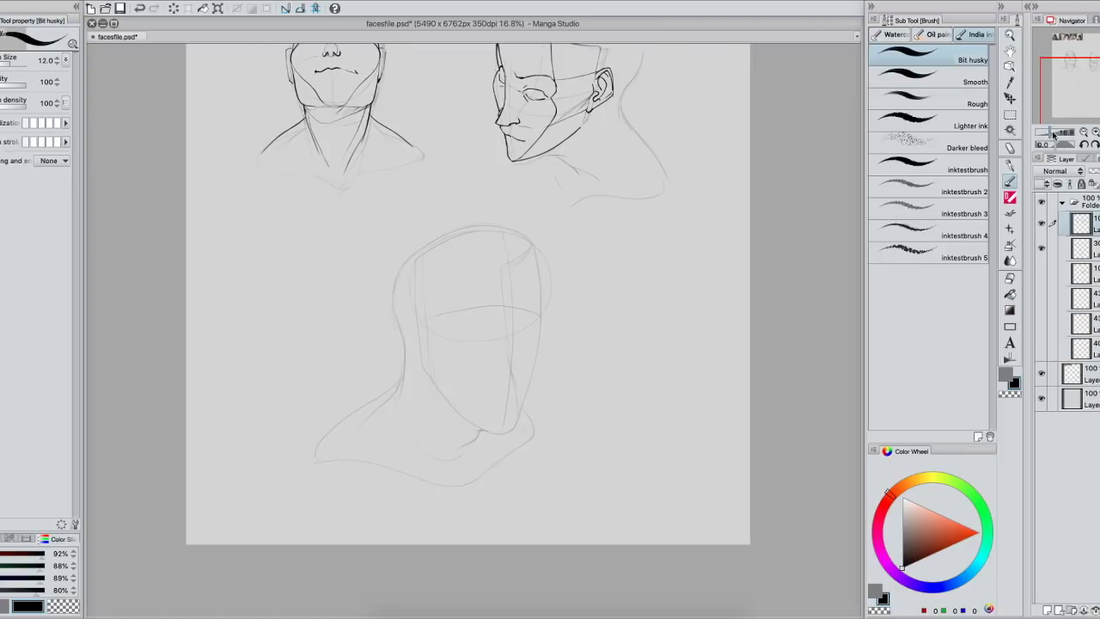
click(1055, 133)
drag(477, 163, 550, 174)
key(ctrl+z)
mouse_move(486, 163)
mouse_down()
mouse_move(546, 171)
mouse_move(585, 233)
mouse_up()
- Ink both temple edges of the third head, its brow arches, and the far eye socket and cheek contour
drag(487, 162, 450, 228)
key(ctrl+z)
key(ctrl+z)
drag(548, 171, 588, 279)
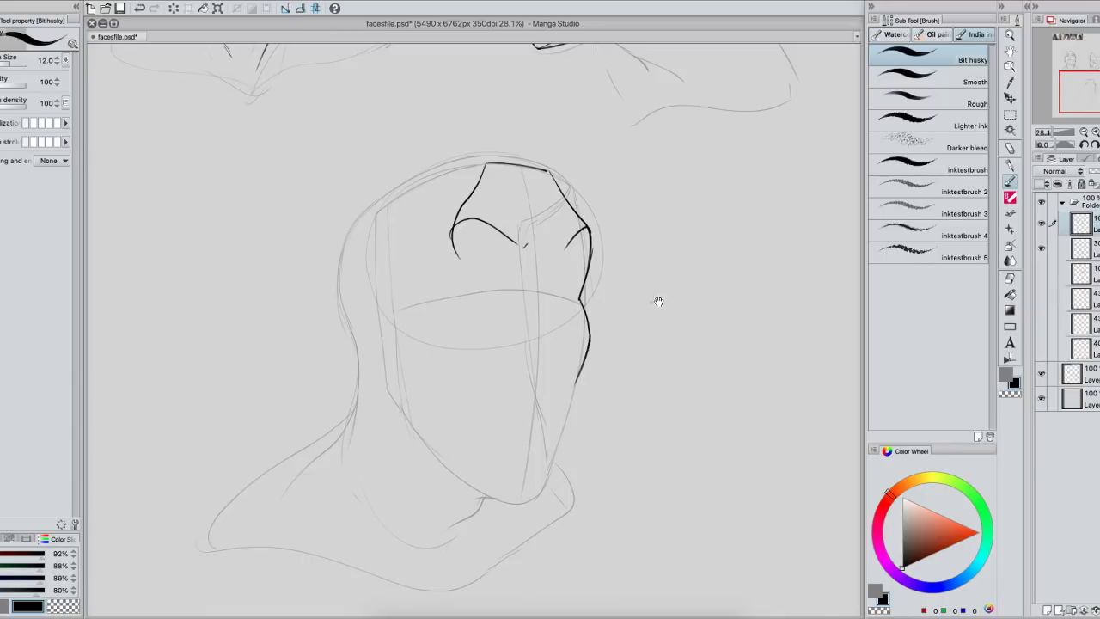
drag(637, 315, 626, 314)
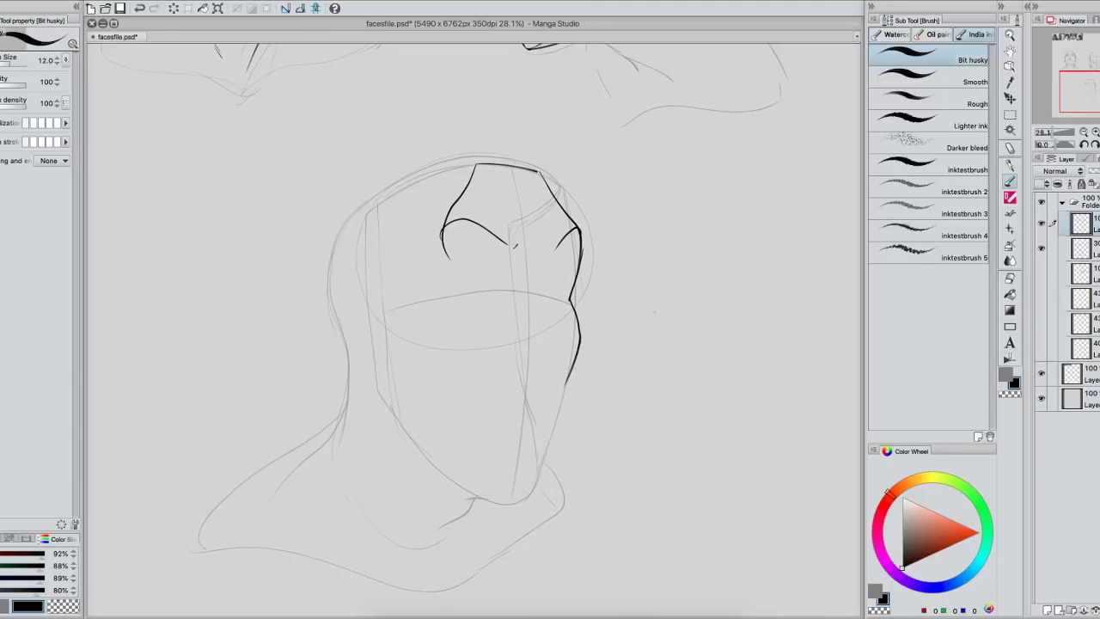
- Ink a separate wavy brow-to-chin contour beside the third head, and complete the head's far cheek, jawline and chin
mouse_move(689, 208)
mouse_down()
mouse_move(715, 265)
mouse_move(703, 311)
mouse_move(715, 364)
mouse_move(681, 445)
mouse_up()
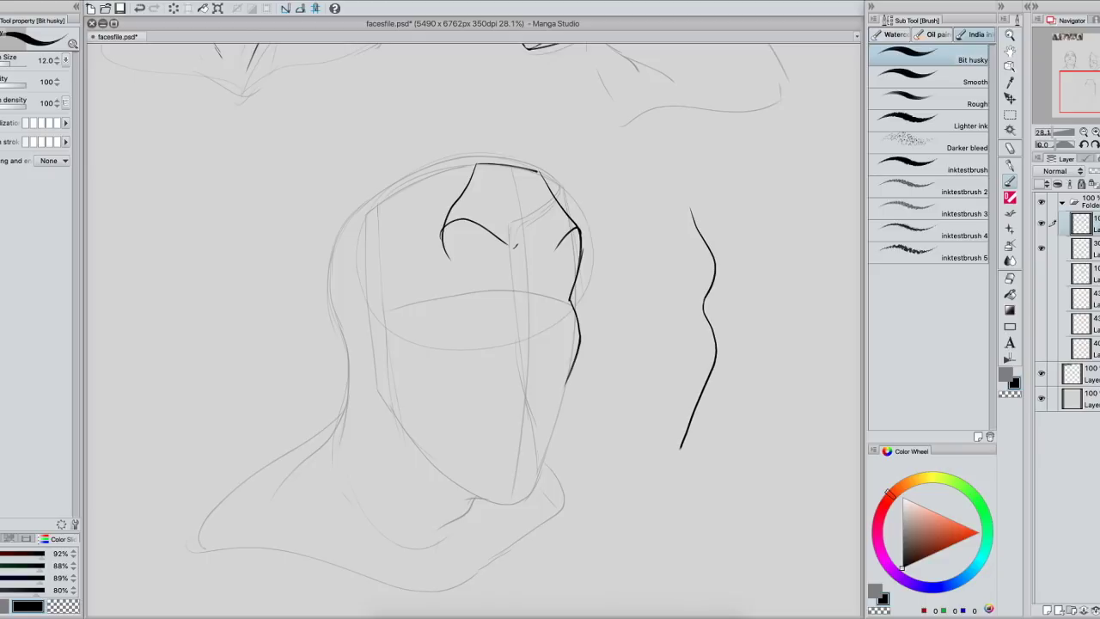
drag(566, 382, 528, 482)
mouse_move(389, 397)
mouse_down()
mouse_move(470, 486)
mouse_move(526, 493)
mouse_up()
- Ink the third head's centre line from the forehead down to the tip of the nose
drag(520, 196, 527, 421)
key(ctrl+z)
drag(523, 199, 536, 338)
drag(528, 402, 503, 495)
mouse_move(435, 390)
mouse_down()
mouse_move(485, 433)
mouse_move(535, 435)
mouse_up()
drag(453, 359, 567, 374)
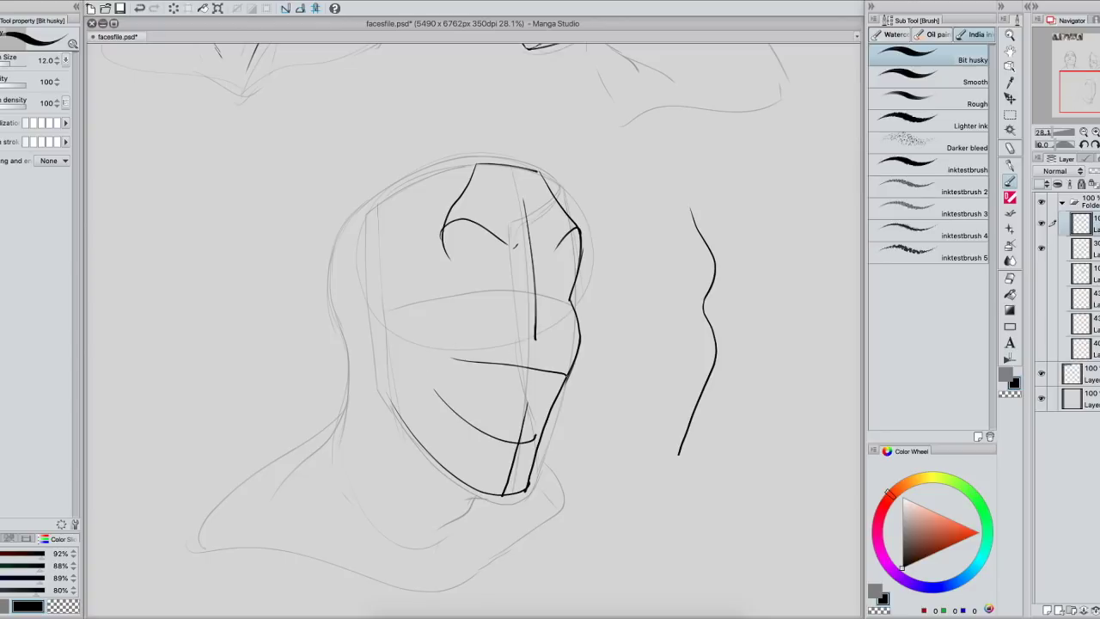
key(ctrl+z)
drag(536, 339, 537, 351)
drag(435, 368, 563, 380)
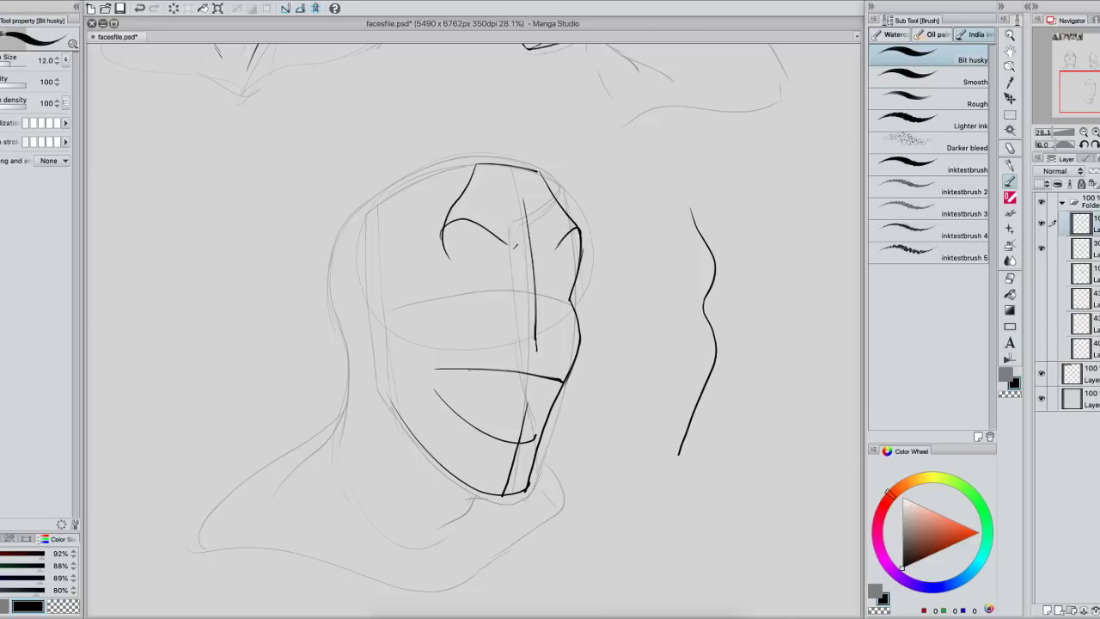
drag(493, 358, 494, 369)
drag(515, 361, 519, 371)
drag(500, 437, 493, 448)
mouse_move(510, 438)
mouse_down()
mouse_move(503, 453)
mouse_move(537, 453)
mouse_up()
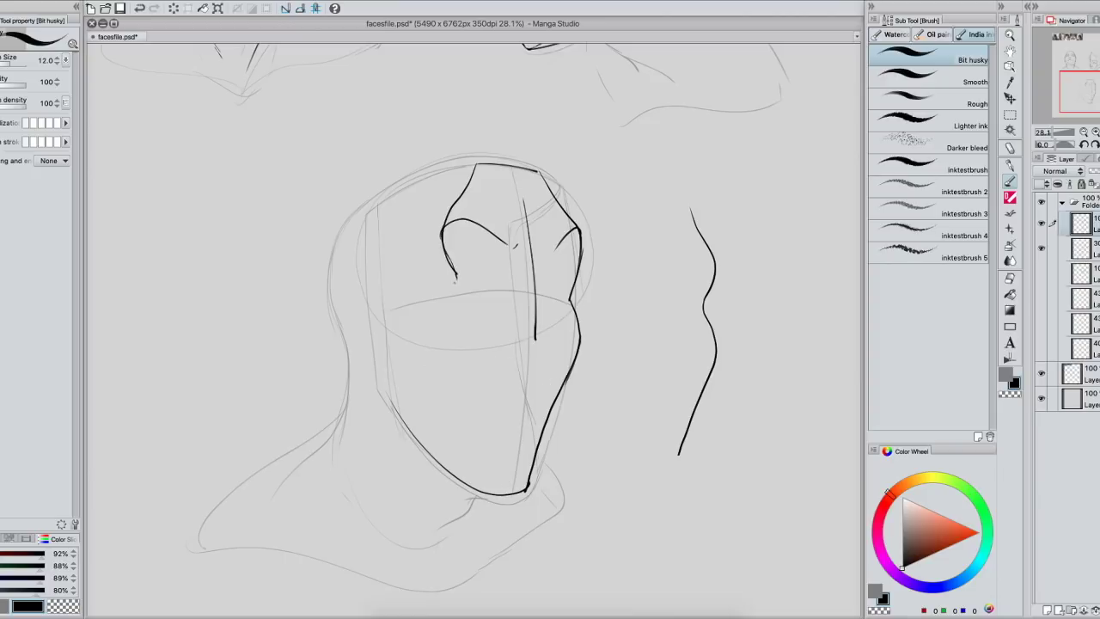
- Ink the near cheek contour from the eye socket down to the chin and thicken the chin's base line
mouse_move(455, 283)
mouse_down()
mouse_move(438, 366)
mouse_move(486, 482)
mouse_up()
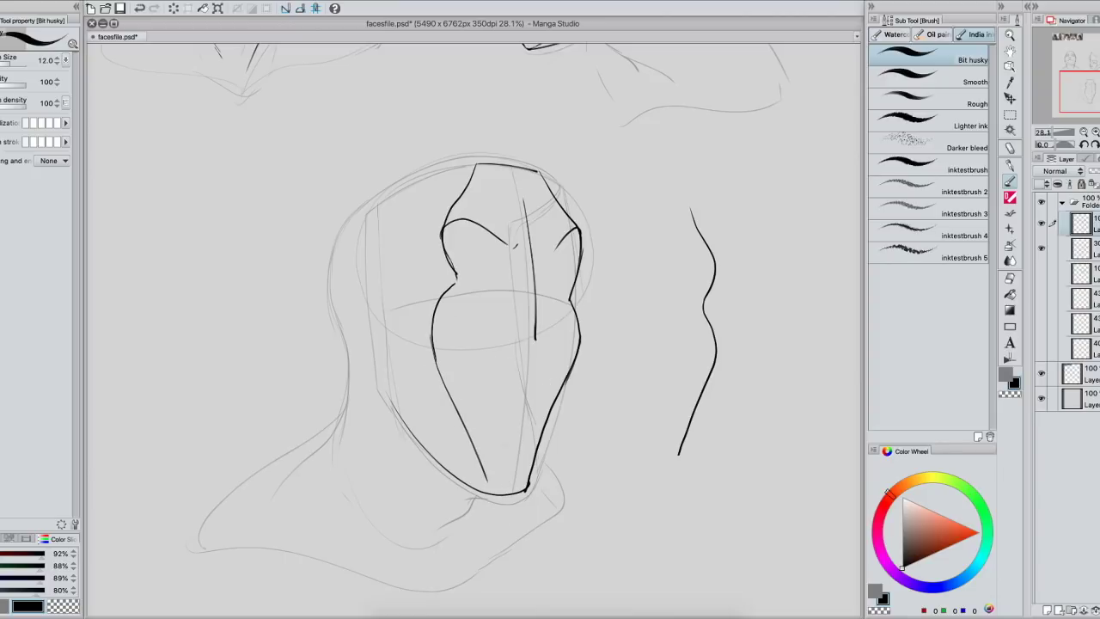
drag(477, 492, 513, 492)
drag(533, 452, 522, 488)
mouse_move(558, 357)
mouse_down()
mouse_move(540, 484)
mouse_move(559, 478)
mouse_up()
key(ctrl+z)
key(ctrl+z)
drag(389, 308, 575, 299)
key(ctrl+z)
drag(392, 311, 581, 301)
key(ctrl+z)
drag(386, 367, 564, 379)
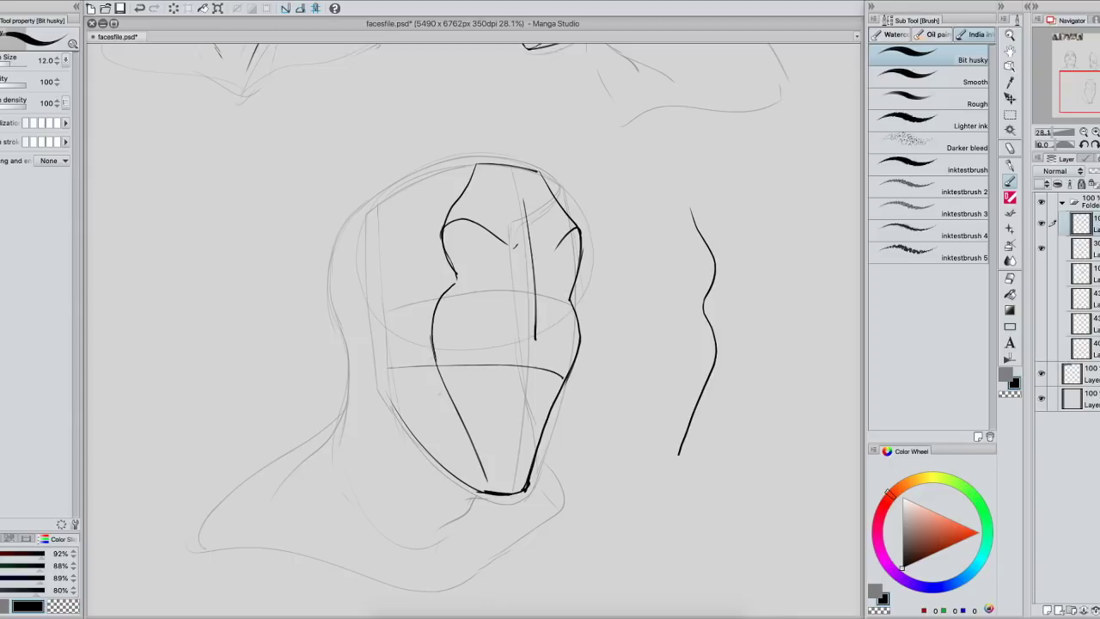
key(ctrl+z)
- Ink a curved mouth guideline across the third head's lower face and a shorter guideline below it above the chin
drag(392, 373, 561, 382)
drag(437, 408, 542, 425)
key(ctrl+z)
drag(462, 430, 530, 442)
key(ctrl+z)
drag(466, 430, 534, 438)
key(ctrl+z)
mouse_move(468, 431)
mouse_down()
mouse_move(514, 446)
mouse_move(538, 438)
mouse_up()
key(ctrl+z)
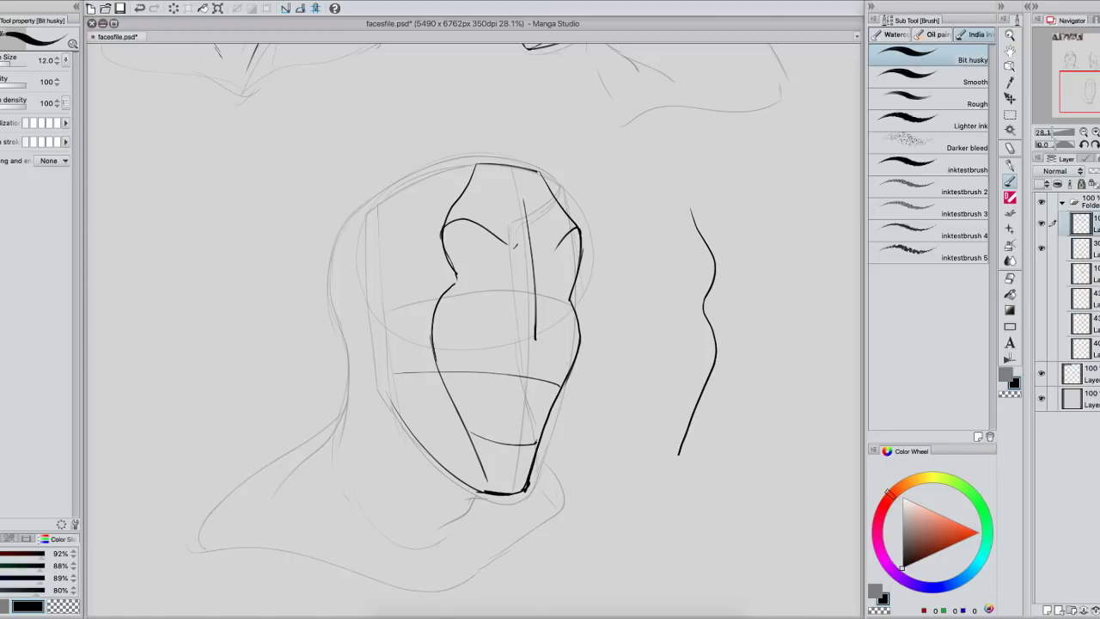
- Ink the third head's frowning inner brow, both eyes and a pointed nose, with short lines over the mouth guideline
drag(562, 346, 563, 350)
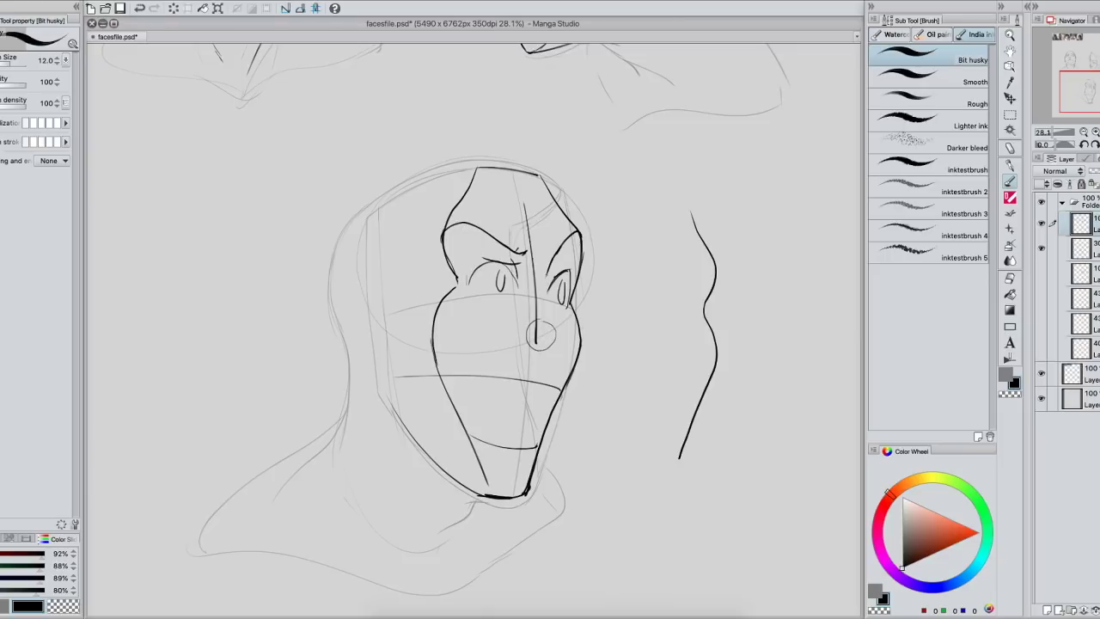
mouse_move(547, 274)
mouse_down()
mouse_move(550, 349)
mouse_move(535, 339)
mouse_up()
drag(468, 379, 559, 392)
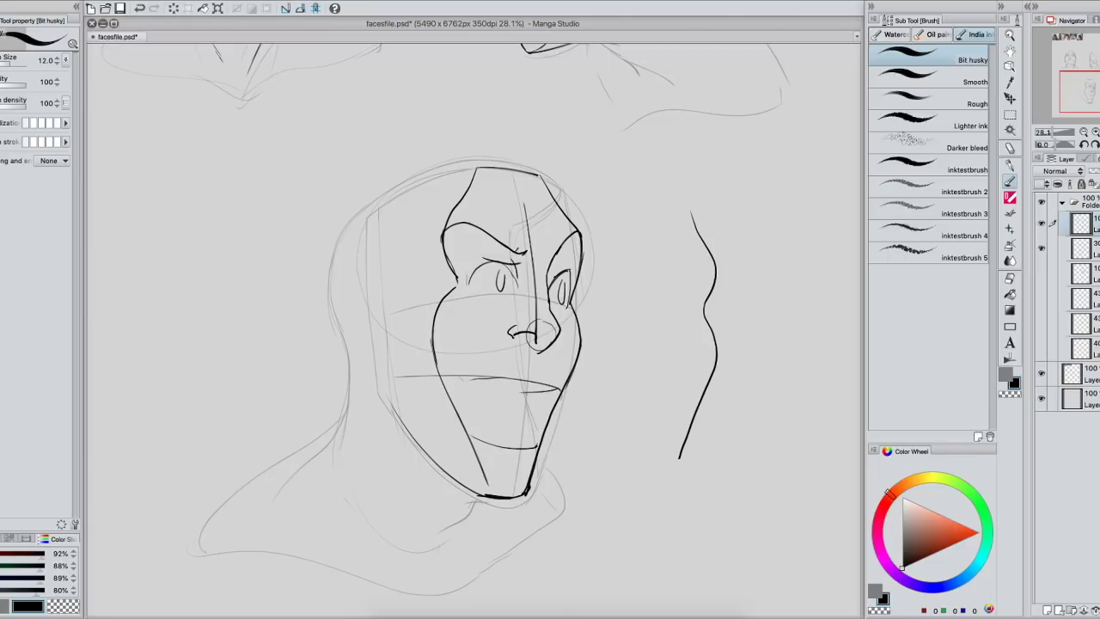
drag(522, 393, 552, 392)
- Ink a wide-open mouth with lip outline and inner details between the two mouth guidelines
mouse_move(392, 201)
mouse_down()
mouse_move(471, 172)
mouse_move(545, 186)
mouse_move(490, 195)
mouse_move(466, 462)
mouse_up()
key(ctrl+z)
drag(501, 436, 537, 443)
key(ctrl+z)
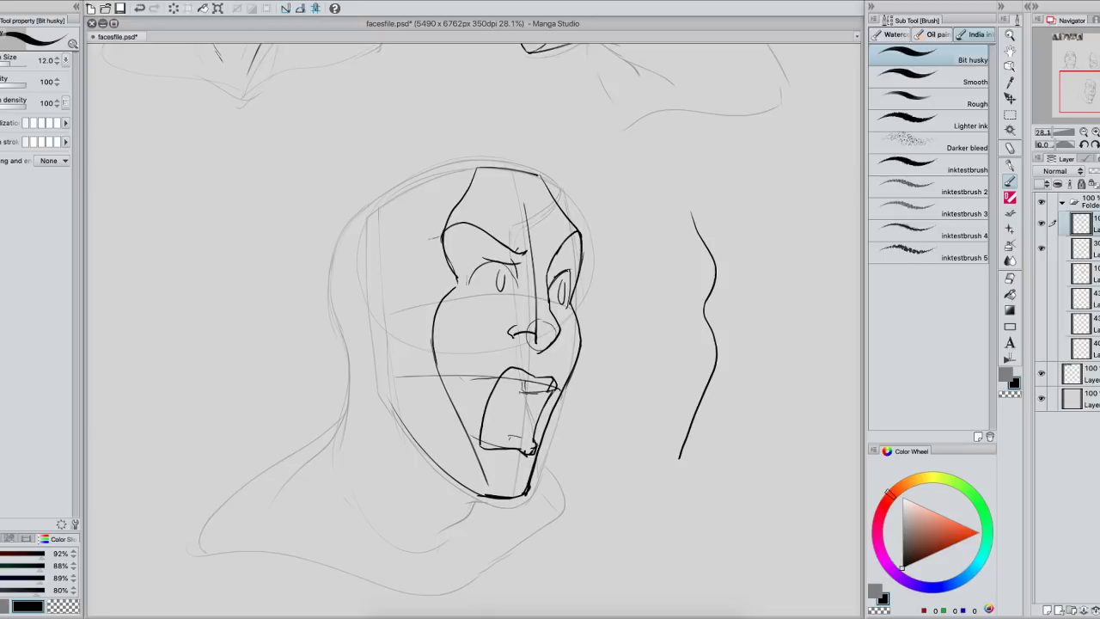
- Ink the brow and nose guidelines around the side of the head, the ear, and the cheekbone edge from ear to cheek
drag(381, 259, 440, 237)
drag(440, 344, 518, 337)
drag(399, 356, 433, 347)
drag(373, 265, 380, 389)
drag(375, 309, 440, 376)
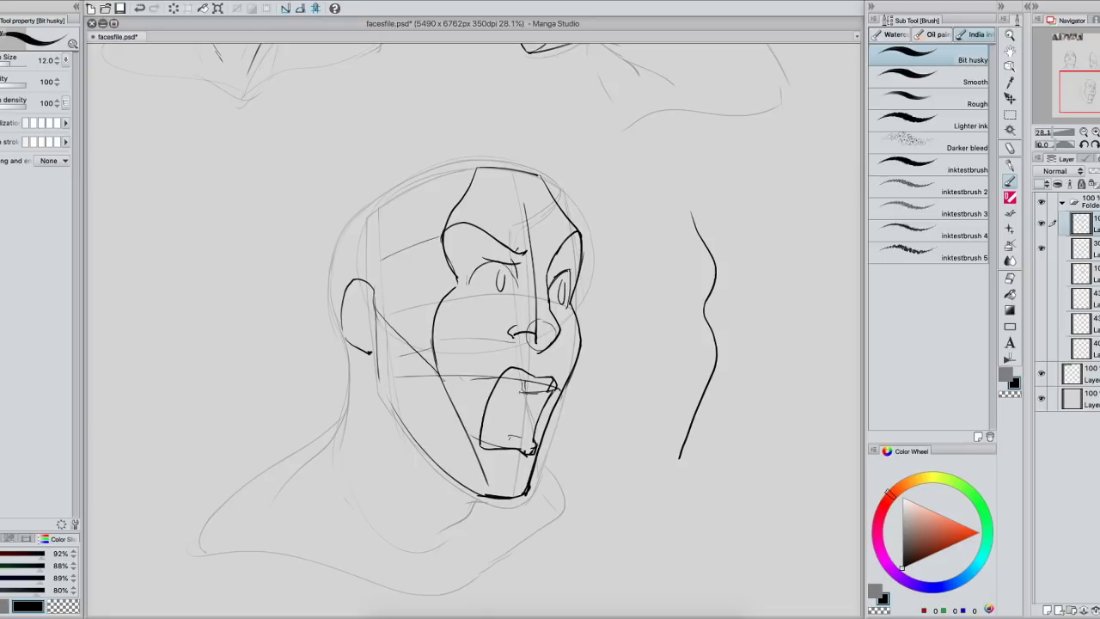
- Hatch the side plane beneath the cheekbone with short downward strokes
drag(376, 311, 390, 360)
drag(394, 332, 405, 373)
drag(411, 356, 432, 395)
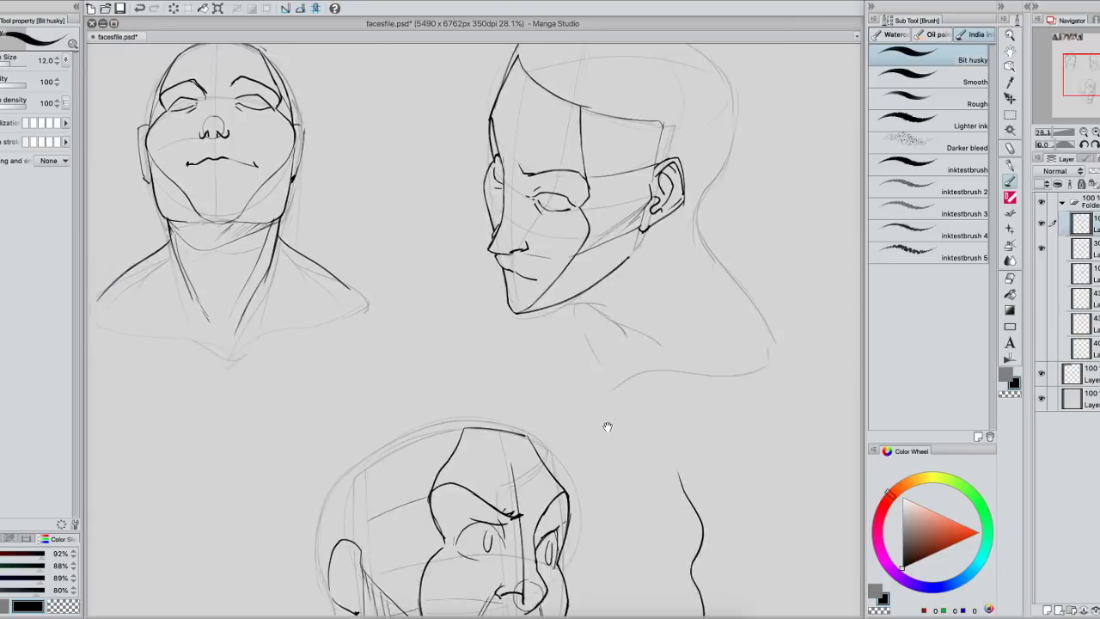
- Sketch a fourth, downward-tilted head in the empty area beside the third, with cranium circle, hairline curve, centre line, brow line and jaw
mouse_move(608, 426)
mouse_down()
mouse_move(616, 436)
mouse_move(647, 238)
mouse_move(666, 304)
mouse_move(645, 322)
mouse_up()
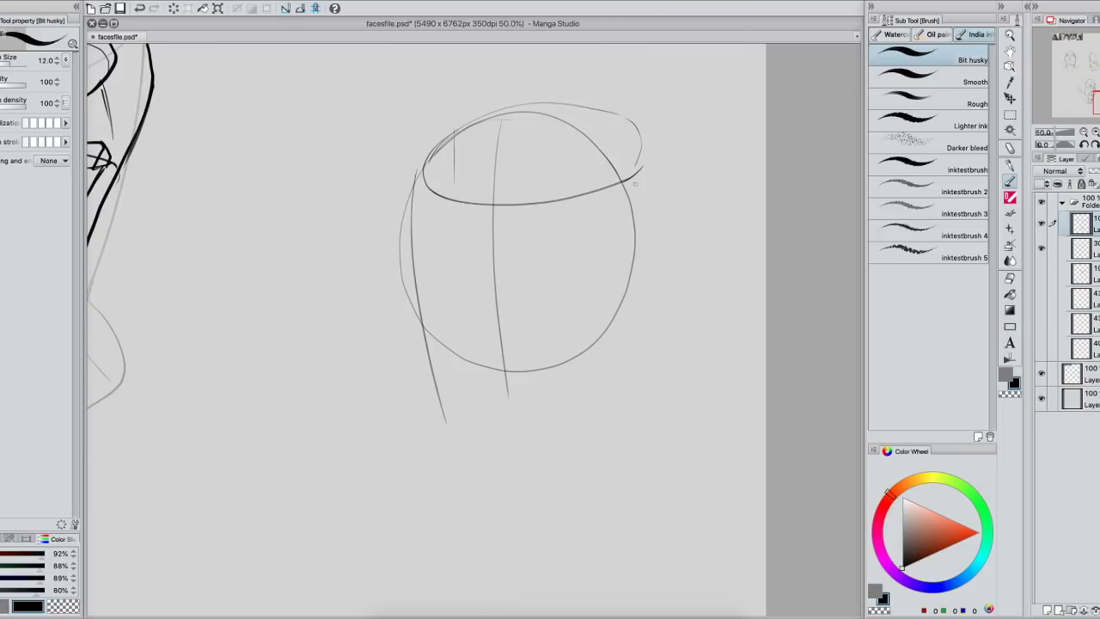
mouse_move(597, 187)
mouse_down()
mouse_move(645, 156)
mouse_move(641, 264)
mouse_up()
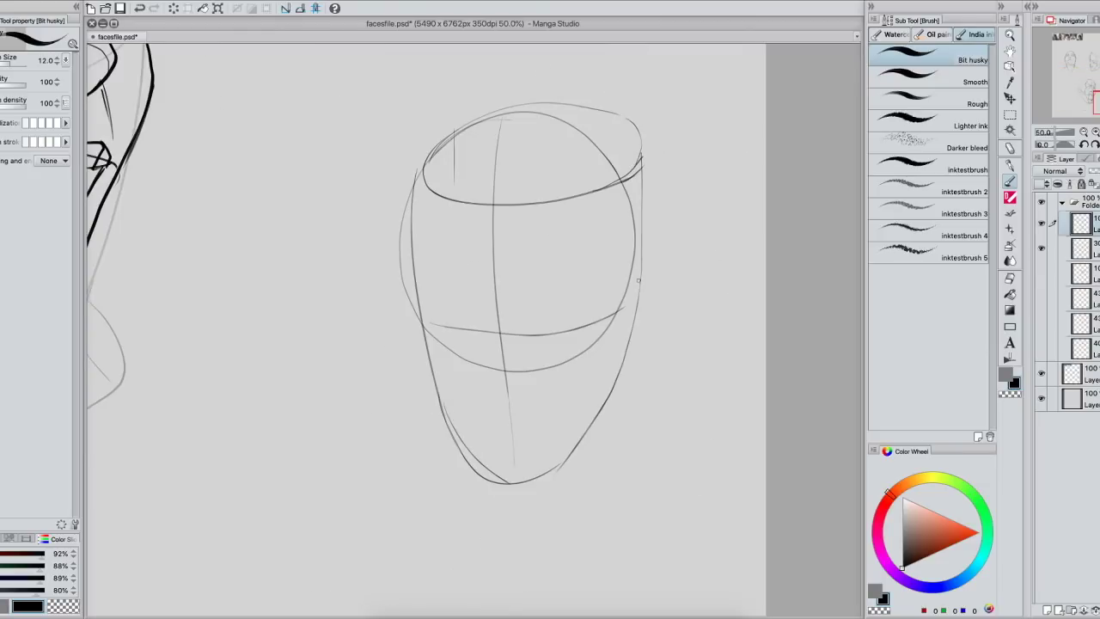
- Ink the fourth head's face-plane outline from both temples through the eye sockets and cheeks to the chin
drag(443, 196, 425, 330)
mouse_move(562, 201)
mouse_down()
mouse_move(601, 293)
mouse_move(591, 325)
mouse_up()
mouse_move(423, 275)
mouse_down()
mouse_move(431, 372)
mouse_move(462, 430)
mouse_up()
drag(595, 326, 566, 443)
mouse_move(453, 418)
mouse_down()
mouse_move(487, 478)
mouse_move(516, 488)
mouse_up()
mouse_move(576, 426)
mouse_down()
mouse_move(540, 482)
mouse_move(507, 489)
mouse_up()
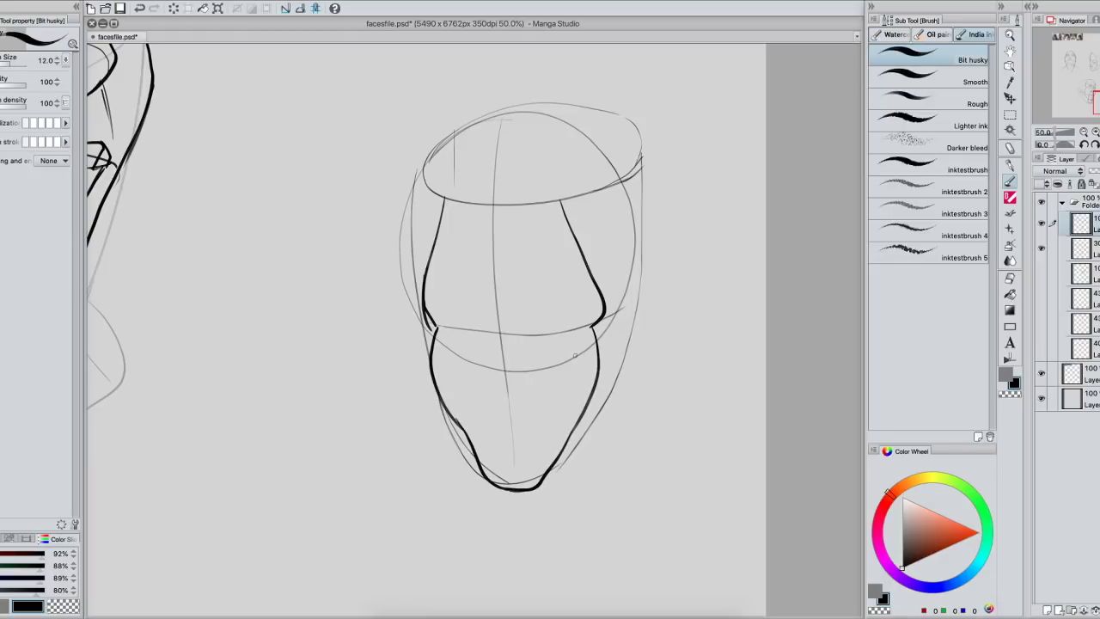
- Ink both brow ridges across the fourth head's eye sockets
drag(557, 382, 541, 393)
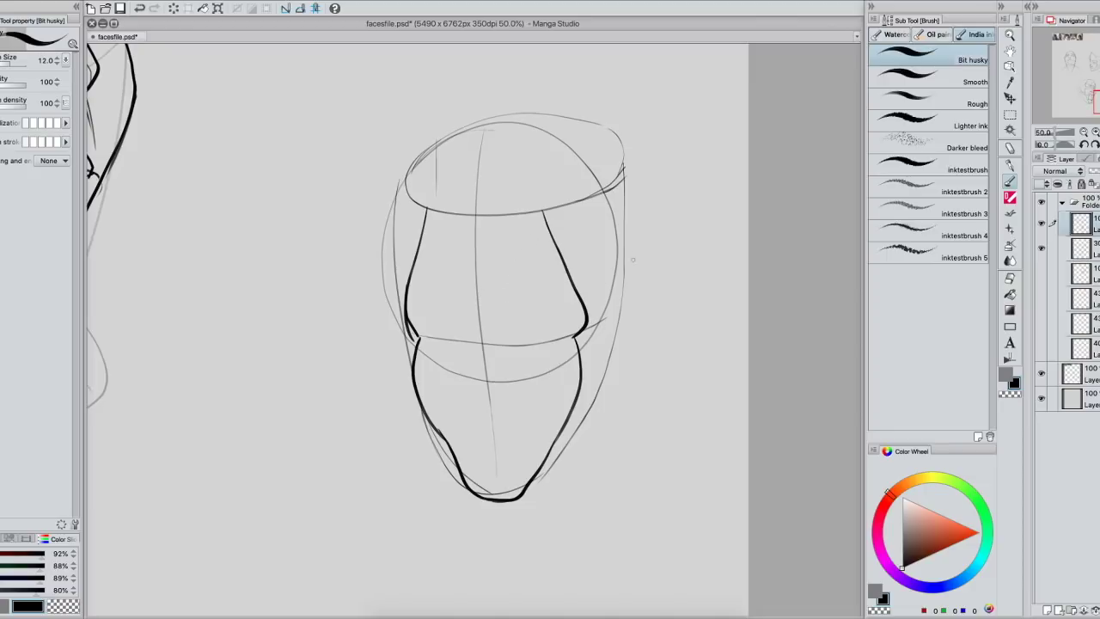
mouse_move(507, 320)
mouse_down()
mouse_move(498, 331)
mouse_move(540, 313)
mouse_move(588, 320)
mouse_up()
mouse_move(458, 314)
mouse_down()
mouse_move(469, 325)
mouse_move(410, 316)
mouse_up()
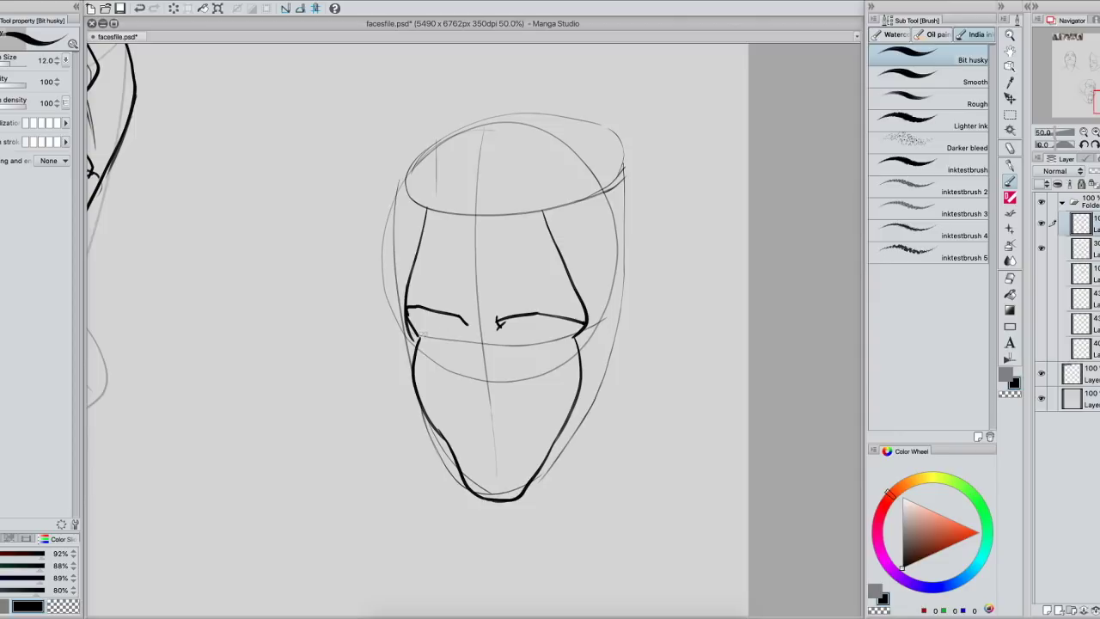
- Ink the fourth head's lowered eyes and the nose with its bridge, side planes and base
mouse_move(421, 336)
mouse_down()
mouse_move(503, 331)
mouse_move(562, 344)
mouse_move(533, 361)
mouse_move(547, 365)
mouse_up()
mouse_move(420, 342)
mouse_down()
mouse_move(437, 360)
mouse_move(474, 344)
mouse_move(462, 347)
mouse_move(454, 327)
mouse_move(495, 349)
mouse_move(468, 374)
mouse_move(467, 399)
mouse_move(495, 397)
mouse_up()
mouse_move(492, 348)
mouse_down()
mouse_move(494, 397)
mouse_move(509, 397)
mouse_move(501, 404)
mouse_up()
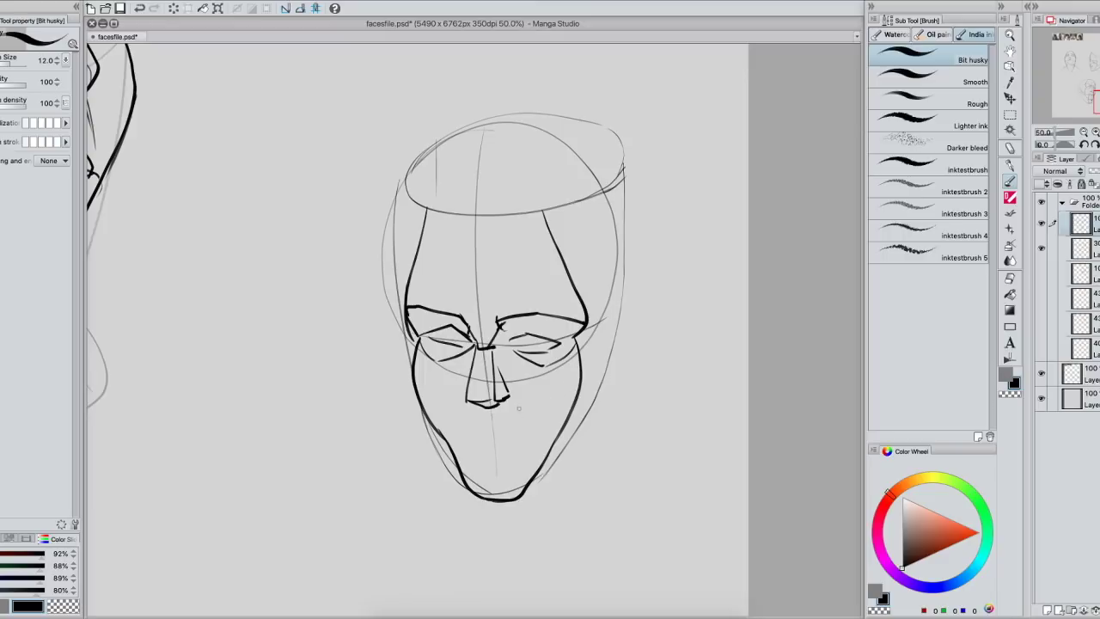
- Ink the plane between nose and mouth, the mouth line with its corners, and the arched crease above the chin
drag(513, 399, 535, 430)
mouse_move(472, 399)
mouse_down()
mouse_move(483, 437)
mouse_move(529, 435)
mouse_up()
drag(608, 381, 570, 393)
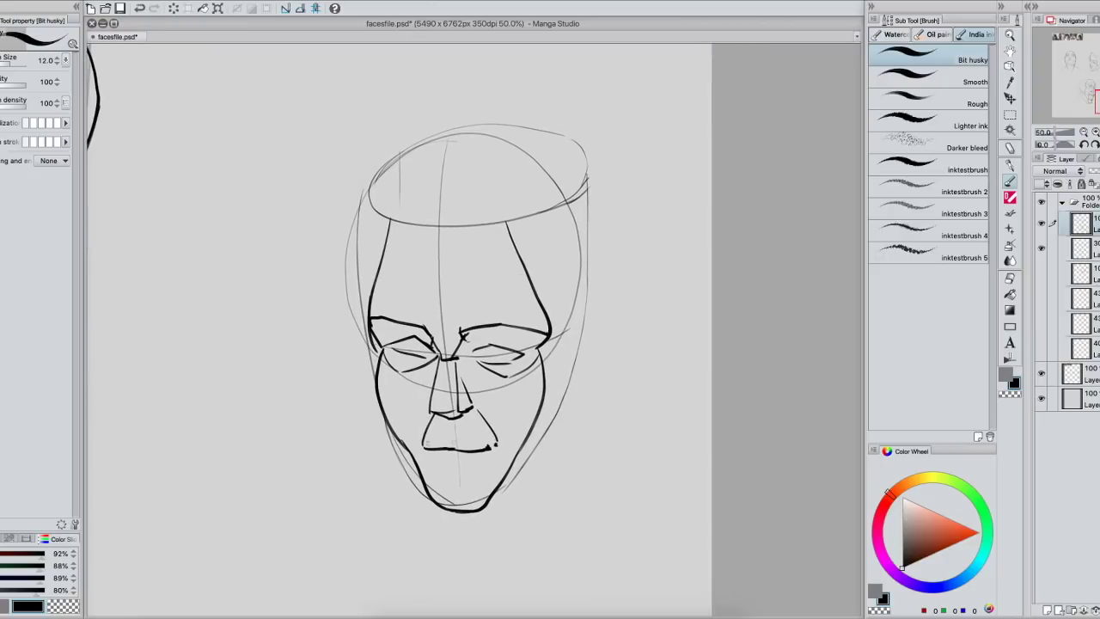
mouse_move(421, 436)
mouse_down()
mouse_move(491, 485)
mouse_move(442, 472)
mouse_up()
drag(497, 444, 488, 448)
- Add the nostril wing, the philtrum, the lip contours and heavier upper eyelids to the fourth head
drag(514, 381, 510, 379)
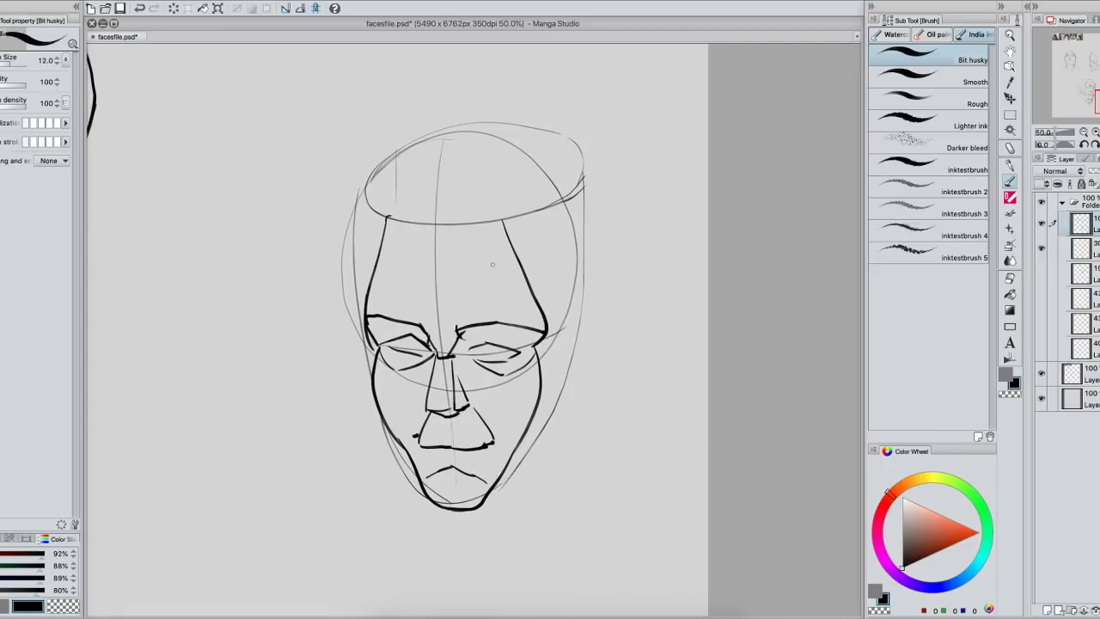
drag(422, 393, 429, 411)
drag(438, 356, 425, 363)
drag(522, 404, 537, 387)
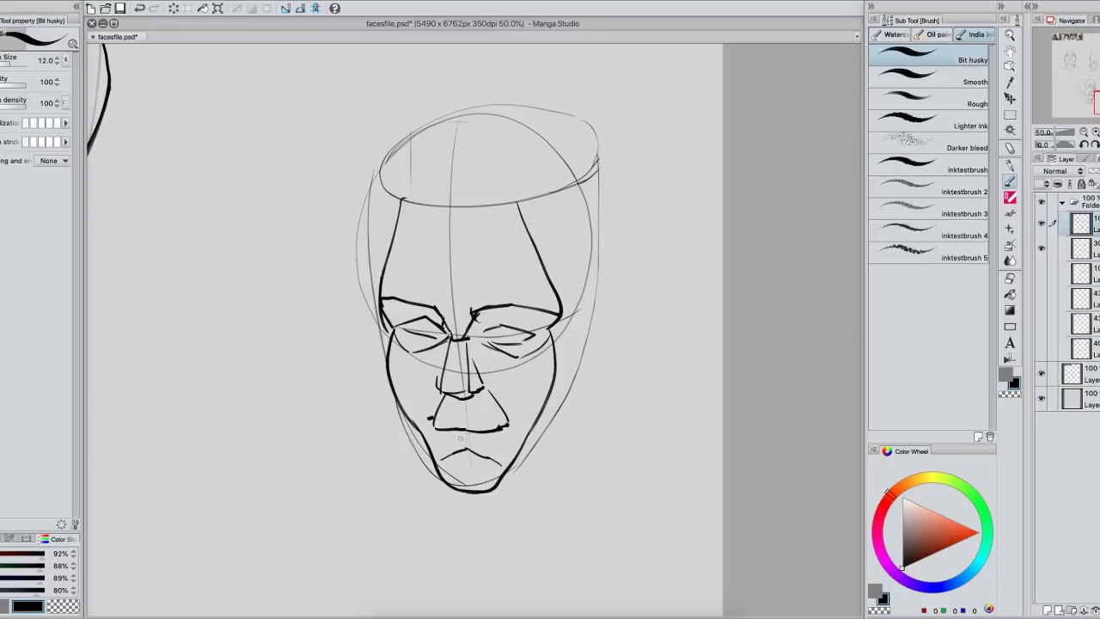
drag(457, 448, 487, 459)
drag(433, 423, 503, 429)
drag(481, 334, 516, 324)
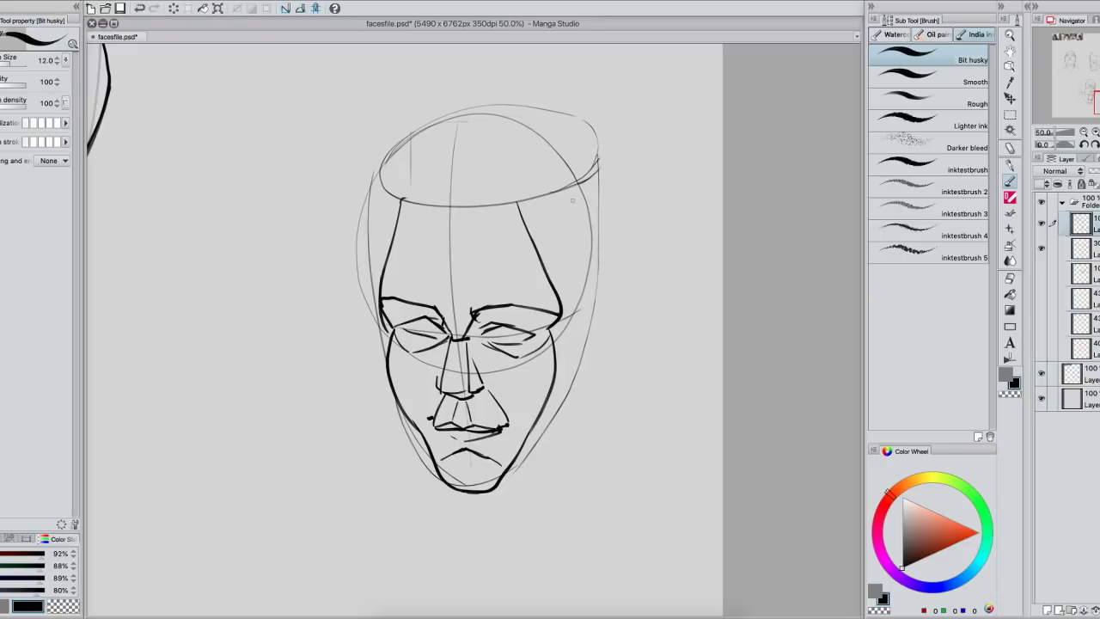
- Ink the side-plane edges running down from the fourth head's hairline at both temples
drag(569, 188, 576, 220)
drag(382, 182, 384, 315)
drag(517, 345, 523, 316)
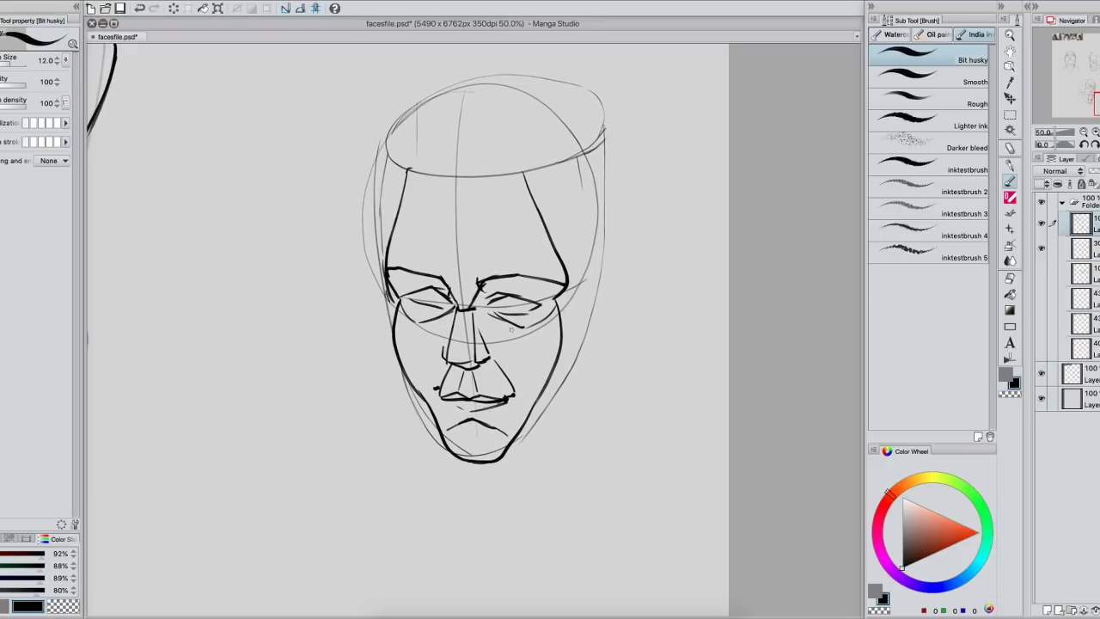
drag(547, 235, 542, 256)
drag(542, 256, 561, 266)
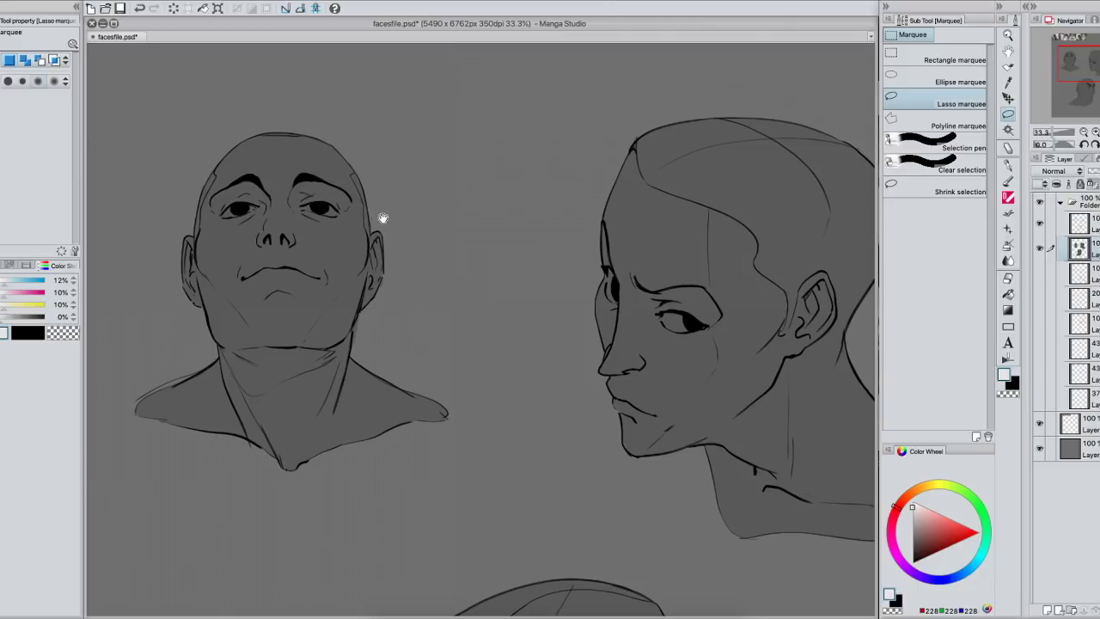
- Lasso the light-facing planes of the upturned head: forehead, nose bridge, both cheeks, upper-lip area and chin
drag(468, 194, 570, 212)
mouse_move(374, 139)
mouse_down()
mouse_move(315, 170)
mouse_move(315, 209)
mouse_move(360, 187)
mouse_move(381, 206)
mouse_move(407, 189)
mouse_move(453, 206)
mouse_move(456, 160)
mouse_move(375, 138)
mouse_up()
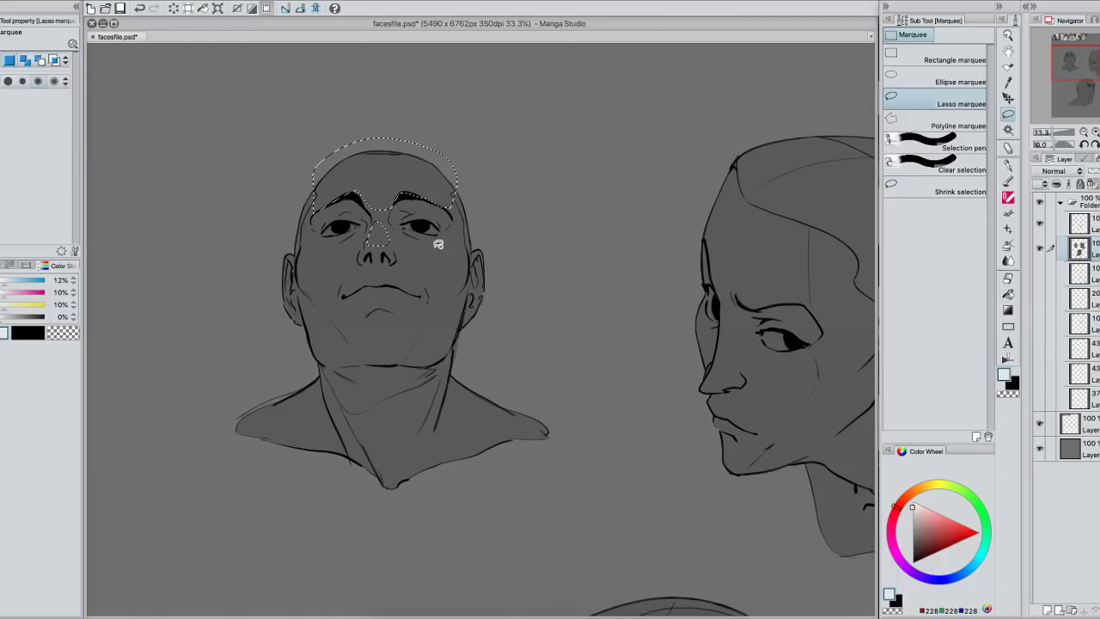
mouse_move(463, 244)
mouse_down()
mouse_move(470, 259)
mouse_move(458, 274)
mouse_move(438, 278)
mouse_move(413, 259)
mouse_up()
mouse_move(337, 244)
mouse_down()
mouse_move(308, 250)
mouse_move(303, 273)
mouse_move(334, 286)
mouse_move(359, 251)
mouse_up()
drag(377, 212, 377, 212)
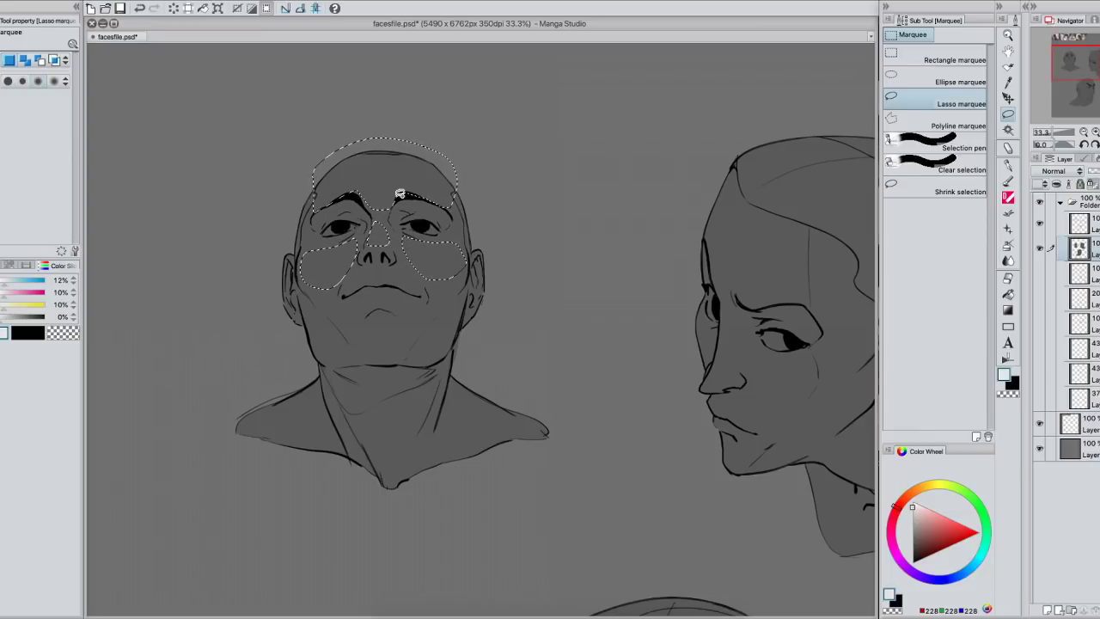
mouse_move(348, 280)
mouse_down()
mouse_move(393, 266)
mouse_move(409, 282)
mouse_move(353, 282)
mouse_up()
mouse_move(359, 337)
mouse_down()
mouse_move(387, 312)
mouse_move(404, 331)
mouse_move(436, 302)
mouse_move(394, 356)
mouse_move(366, 349)
mouse_move(328, 306)
mouse_move(373, 321)
mouse_up()
- Fill the selected face planes with light grey using the Mapping pen at size 600, and clear the selection
click(1010, 170)
key(bracketright)
key(bracketright)
key(bracketright)
key(bracketright)
key(bracketright)
key(bracketright)
key(bracketright)
mouse_move(397, 155)
mouse_down()
mouse_move(429, 143)
mouse_move(287, 288)
mouse_move(366, 368)
mouse_move(413, 289)
mouse_move(504, 184)
mouse_move(430, 295)
mouse_move(451, 273)
mouse_up()
key(super+d)
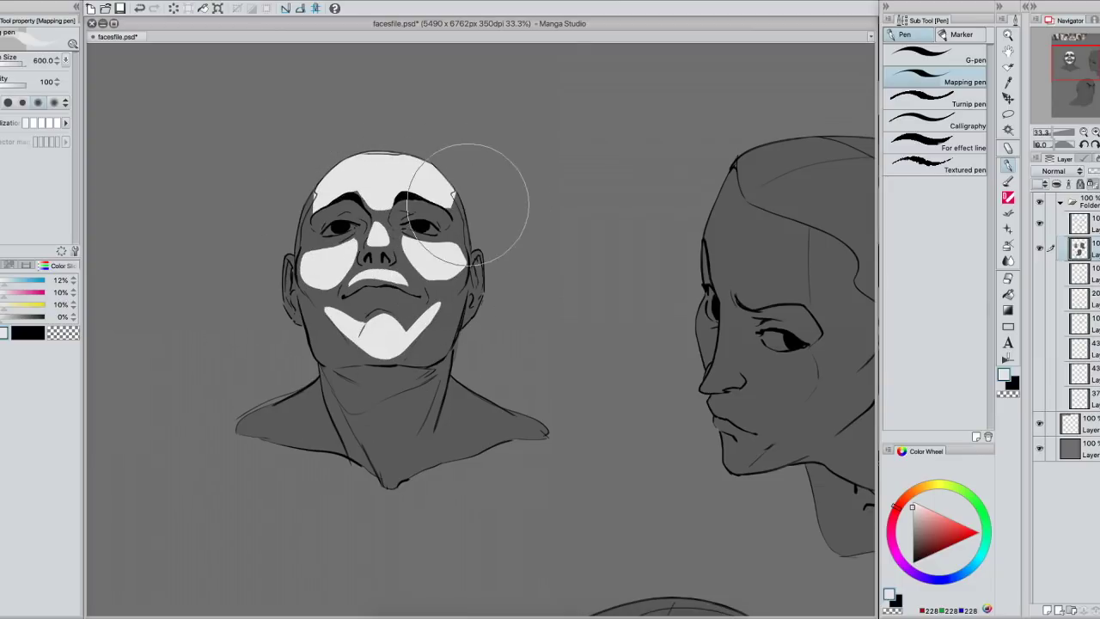
- Reduce the Mapping pen to size 100 and refine the light shapes on the eyelids, cheeks, lip area, chin and temples
key(bracketleft)
key(bracketleft)
key(bracketleft)
key(bracketleft)
key(bracketleft)
key(bracketleft)
key(bracketleft)
key(bracketleft)
key(bracketleft)
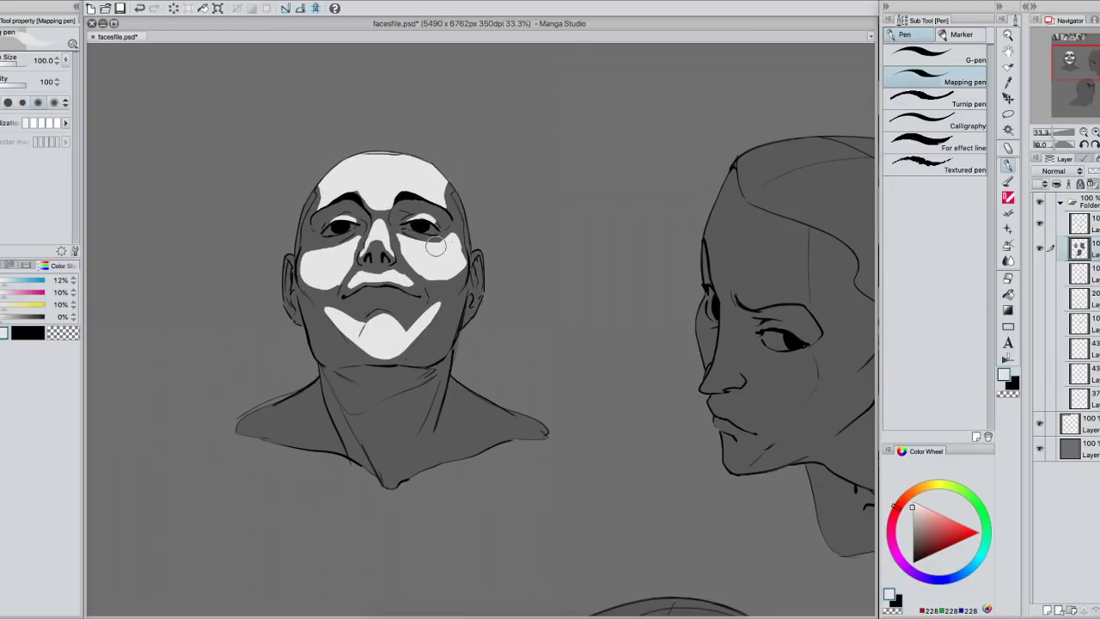
mouse_move(436, 246)
mouse_down()
mouse_move(454, 237)
mouse_move(462, 255)
mouse_up()
mouse_move(324, 251)
mouse_down()
mouse_move(309, 245)
mouse_move(345, 247)
mouse_move(314, 248)
mouse_move(310, 261)
mouse_up()
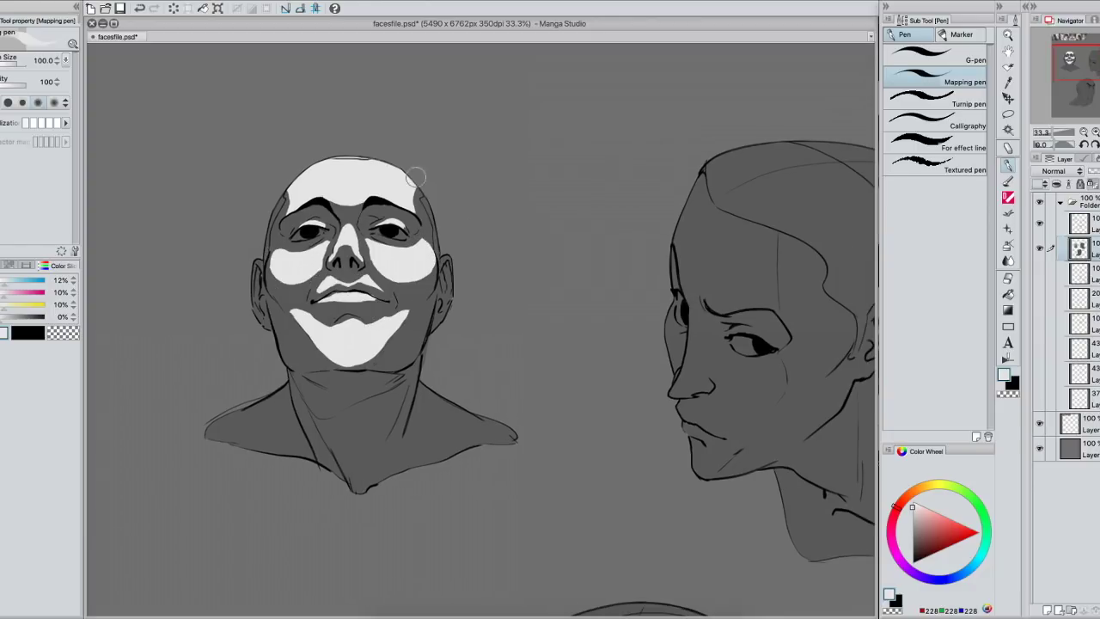
mouse_move(417, 177)
mouse_down()
mouse_move(433, 197)
mouse_move(423, 187)
mouse_up()
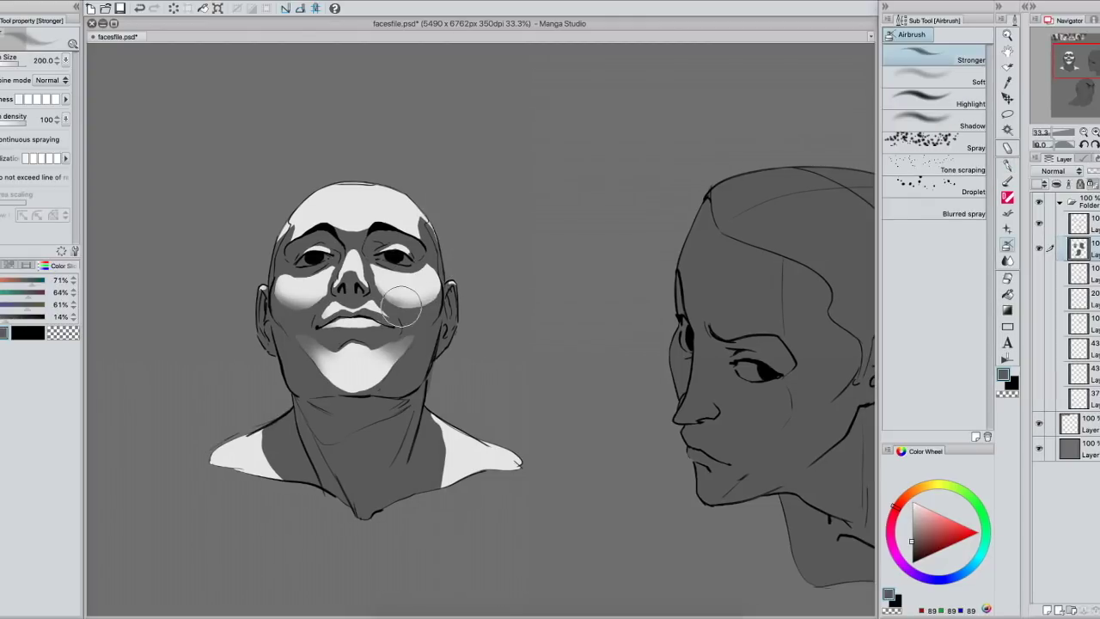
- Soften the lower edges of the lit cheeks and chin with the Stronger airbrush at size 200 in dark grey
drag(408, 307, 427, 311)
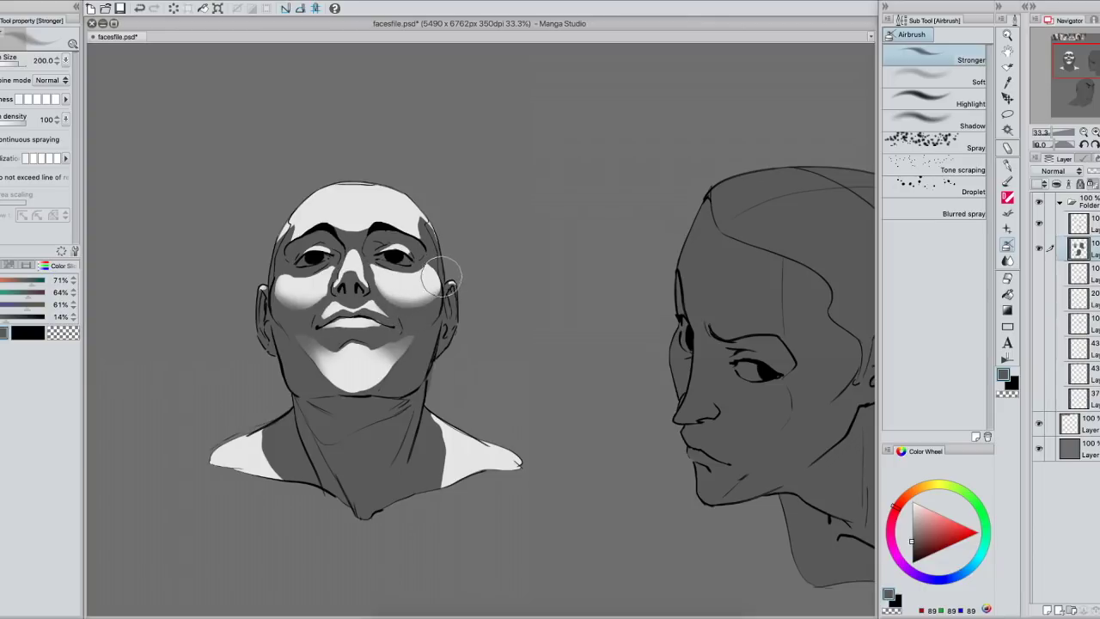
drag(411, 308, 387, 296)
mouse_move(322, 381)
mouse_down()
mouse_move(379, 390)
mouse_move(401, 365)
mouse_move(391, 379)
mouse_move(333, 383)
mouse_move(319, 368)
mouse_move(379, 388)
mouse_move(357, 371)
mouse_move(317, 371)
mouse_move(385, 385)
mouse_move(343, 341)
mouse_move(365, 339)
mouse_move(331, 346)
mouse_move(371, 340)
mouse_move(361, 334)
mouse_move(357, 388)
mouse_move(405, 360)
mouse_move(357, 392)
mouse_move(310, 386)
mouse_move(361, 401)
mouse_up()
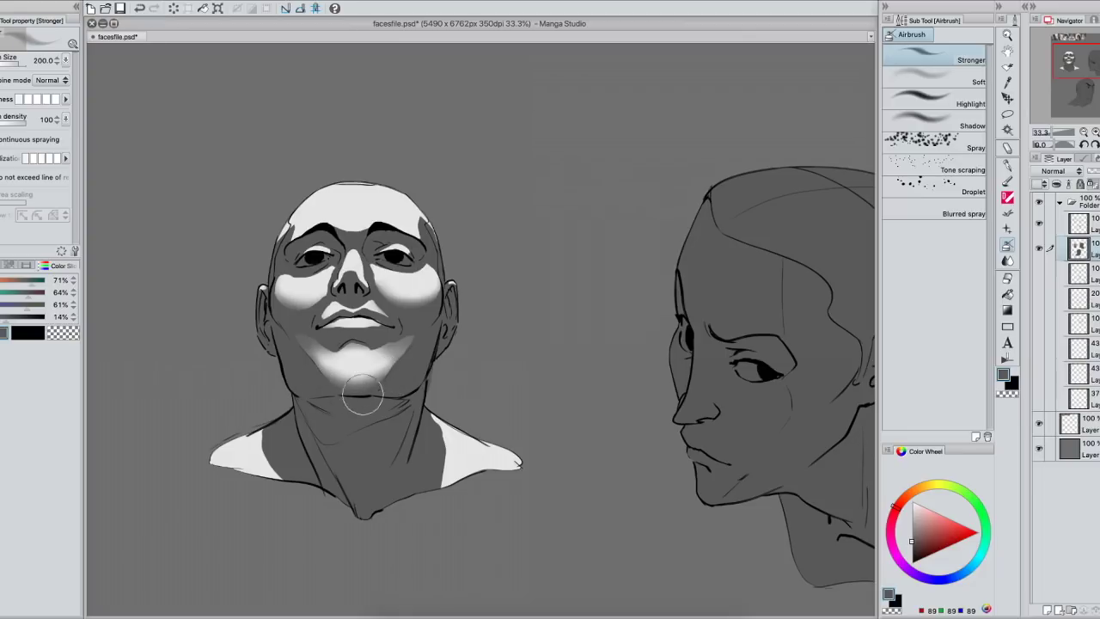
drag(432, 305, 418, 332)
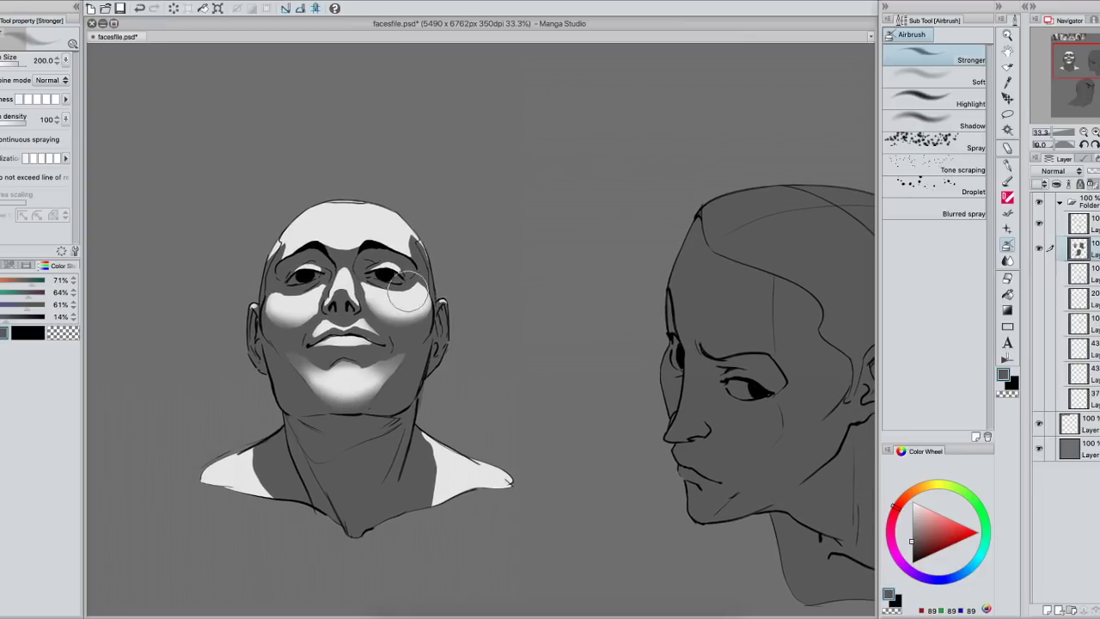
- Paint darker grey shadow planes in the eye socket, under the chin and along both jaw sides with the Mapping pen at size 100
click(1007, 166)
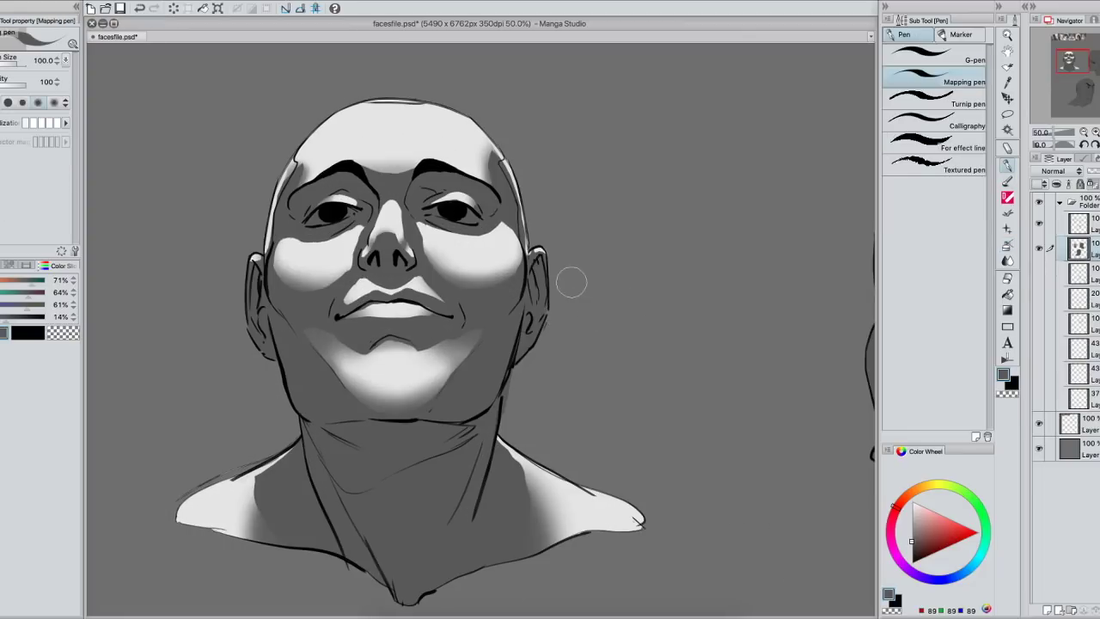
click(911, 548)
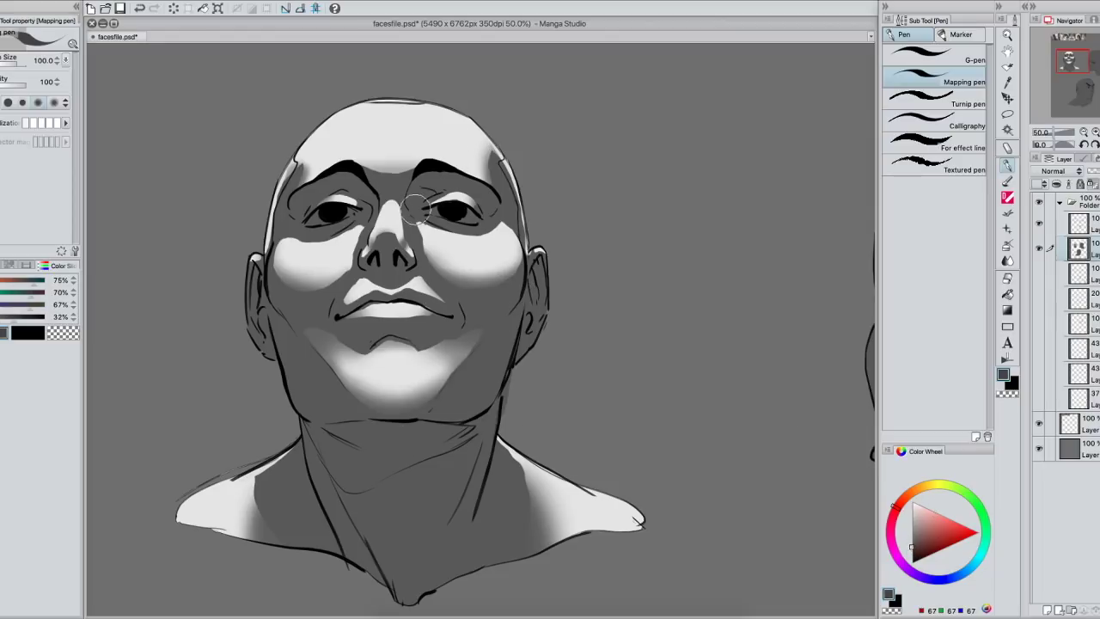
mouse_move(426, 196)
mouse_down()
mouse_move(417, 201)
mouse_move(423, 194)
mouse_up()
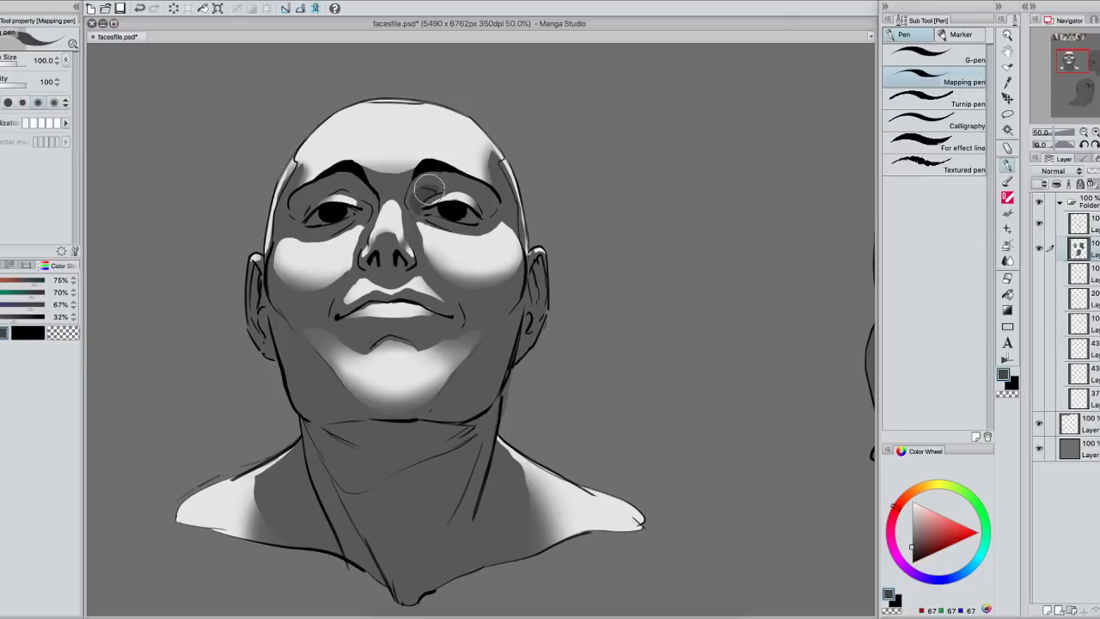
mouse_move(315, 430)
mouse_down()
mouse_move(380, 435)
mouse_move(373, 445)
mouse_move(399, 465)
mouse_move(467, 435)
mouse_move(380, 467)
mouse_move(364, 456)
mouse_move(387, 441)
mouse_move(320, 442)
mouse_up()
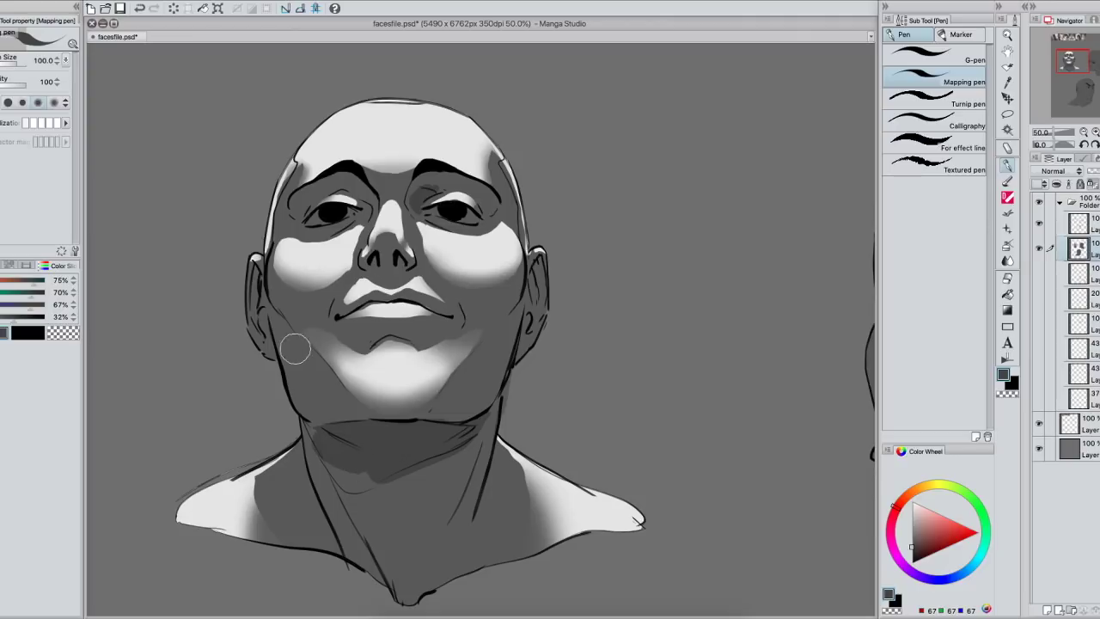
mouse_move(272, 308)
mouse_down()
mouse_move(268, 297)
mouse_move(275, 327)
mouse_move(327, 381)
mouse_move(304, 344)
mouse_up()
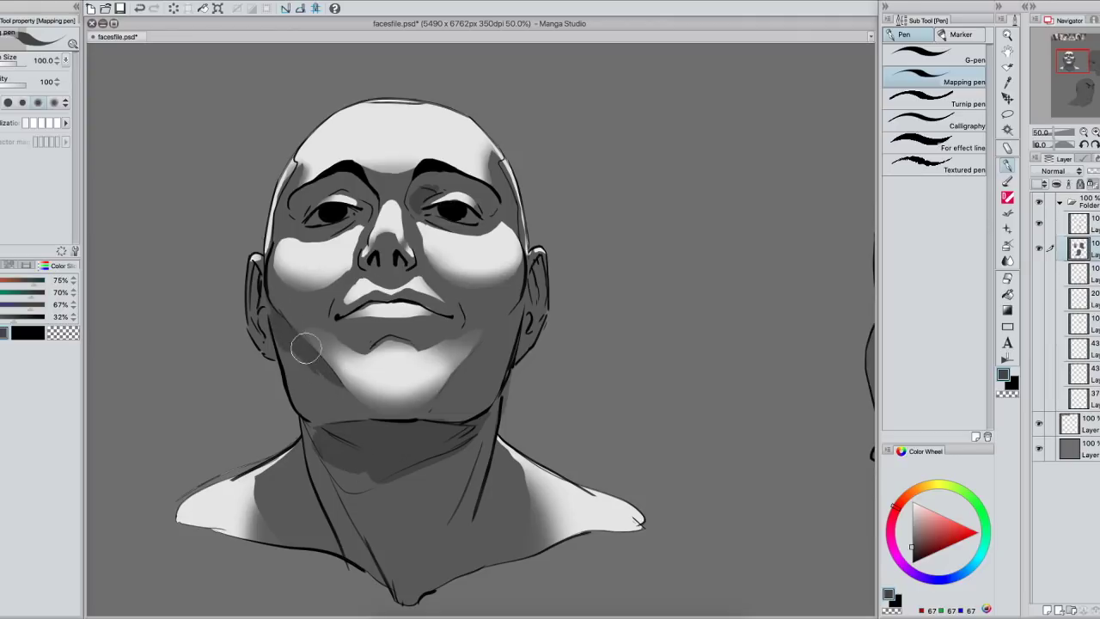
mouse_move(527, 291)
mouse_down()
mouse_move(467, 376)
mouse_move(466, 334)
mouse_move(497, 333)
mouse_move(519, 302)
mouse_move(476, 368)
mouse_move(502, 329)
mouse_up()
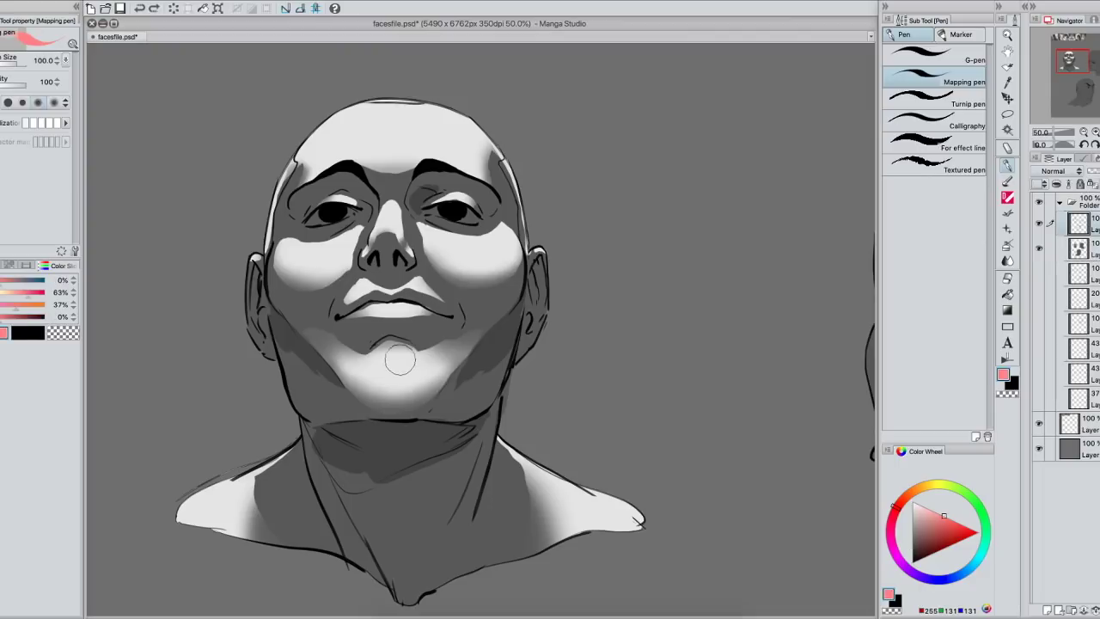
- Mark the upward direction from the chin to the nose tip with a pink arrow, and undo the marks
drag(400, 361, 397, 219)
mouse_move(396, 219)
mouse_down()
mouse_move(373, 254)
mouse_move(417, 245)
mouse_up()
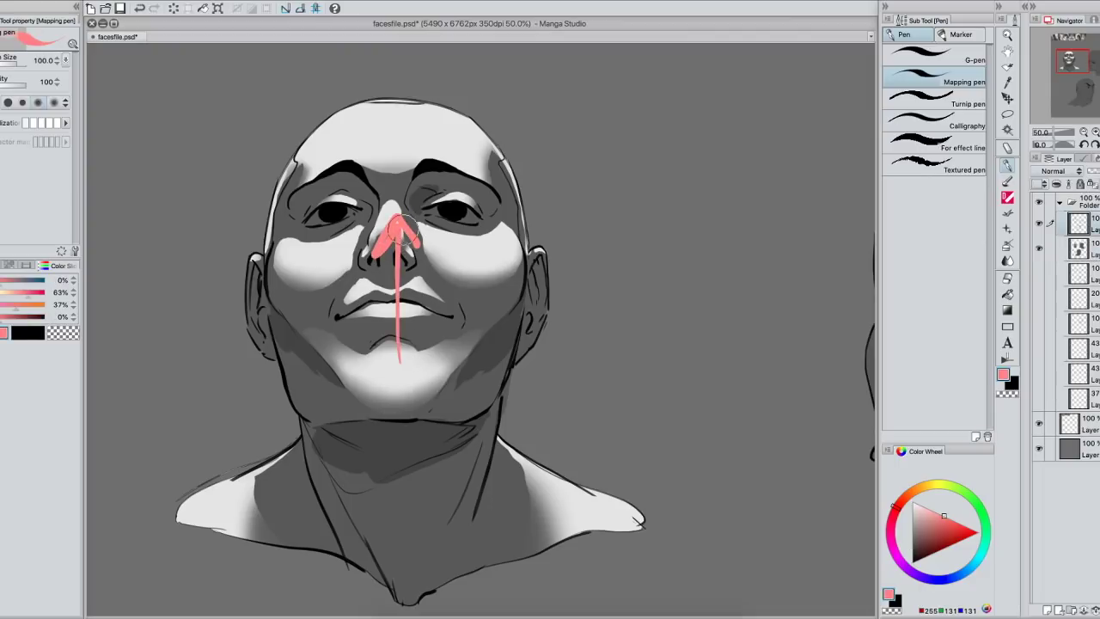
key(ctrl+z)
key(ctrl+z)
key(ctrl+z)
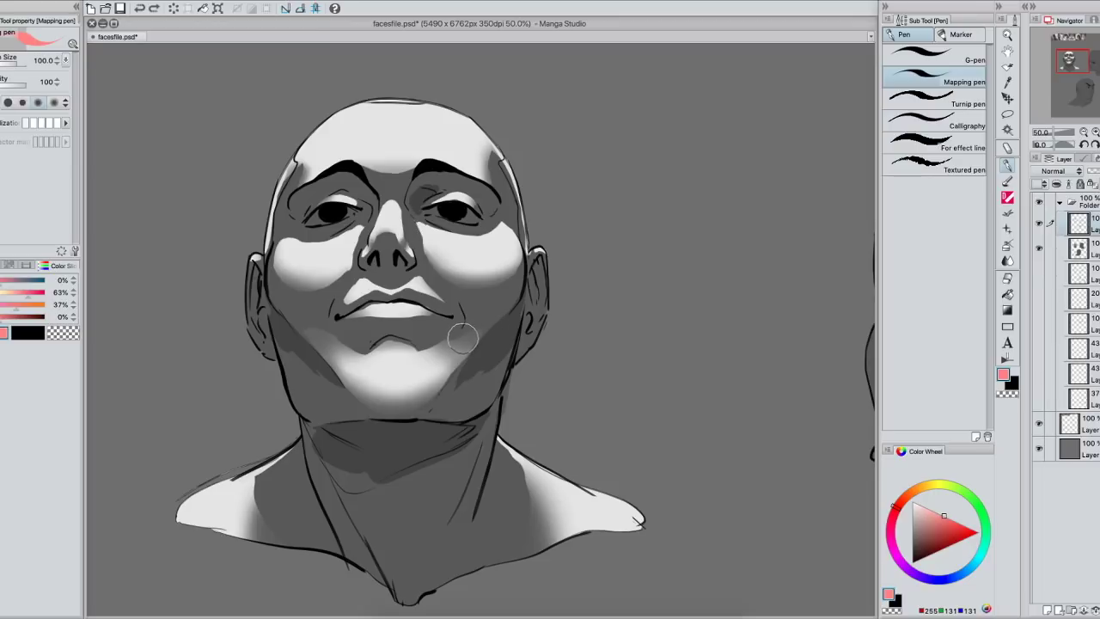
- Mark the jaw's side shadow plane and the lower jawline in pink, and undo the marks
mouse_move(466, 339)
mouse_down()
mouse_move(476, 371)
mouse_move(569, 369)
mouse_move(544, 376)
mouse_up()
mouse_move(522, 297)
mouse_down()
mouse_move(469, 363)
mouse_move(498, 342)
mouse_up()
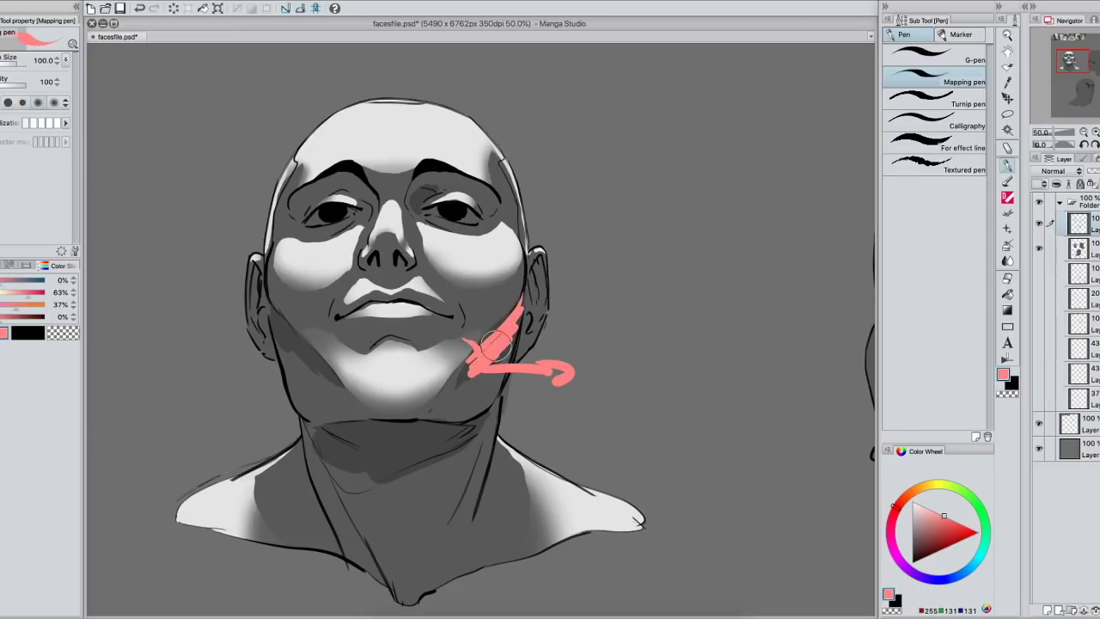
key(ctrl+z)
key(ctrl+z)
key(ctrl+z)
key(ctrl+z)
mouse_move(475, 397)
mouse_down()
mouse_move(481, 406)
mouse_move(421, 414)
mouse_move(320, 407)
mouse_move(276, 382)
mouse_up()
drag(280, 338, 297, 411)
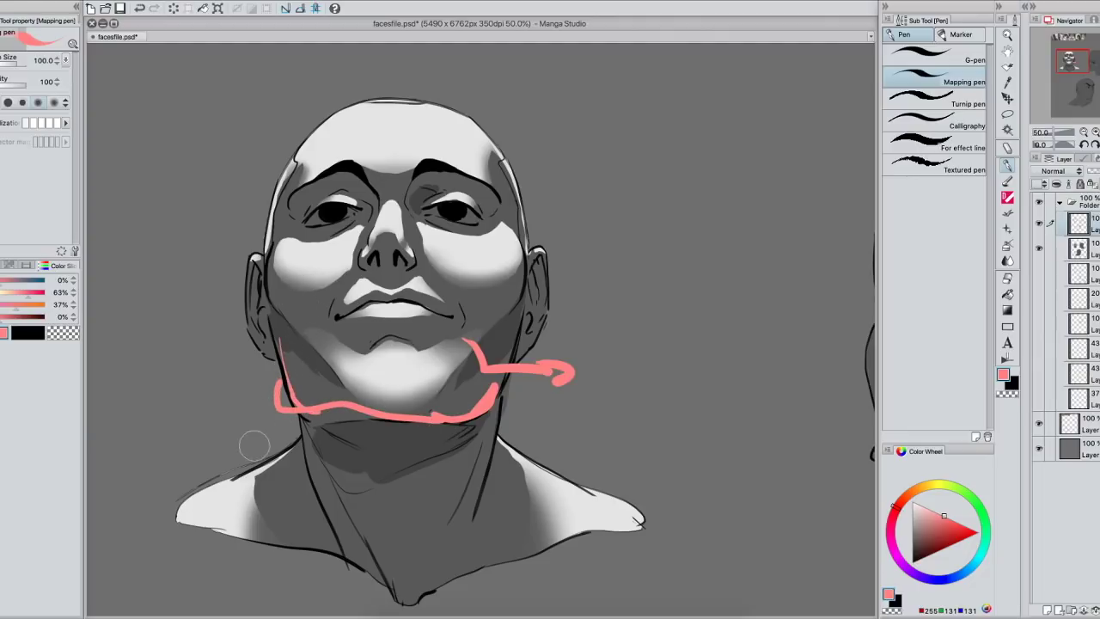
key(ctrl+z)
key(ctrl+z)
key(ctrl+z)
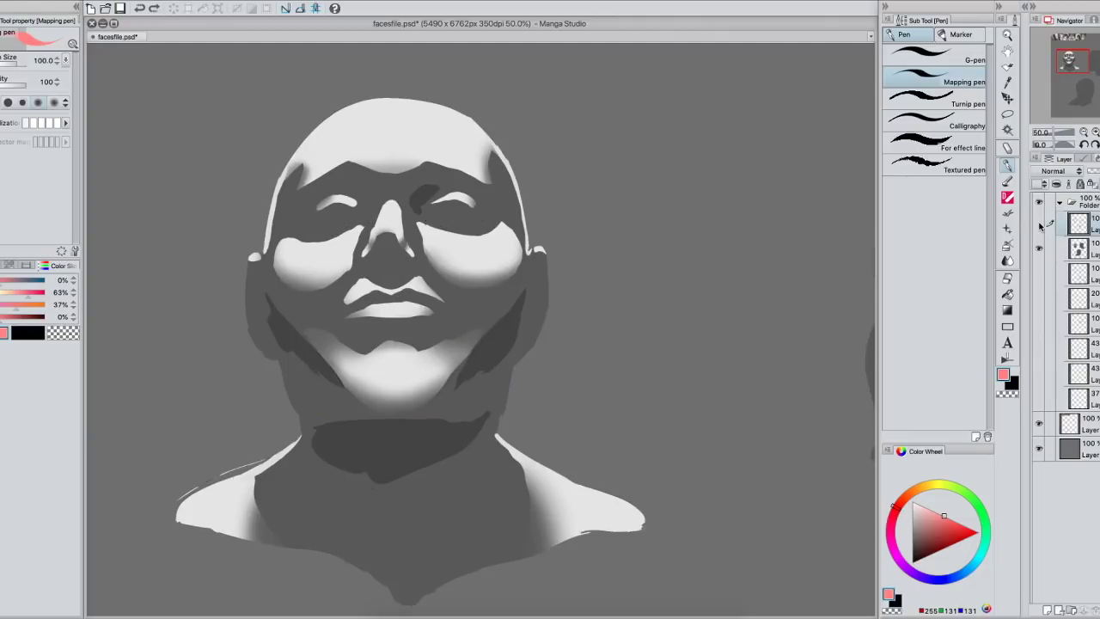
- Check the shading with the line art temporarily hidden, and make the shading layer active
click(1039, 225)
click(1039, 224)
click(1079, 249)
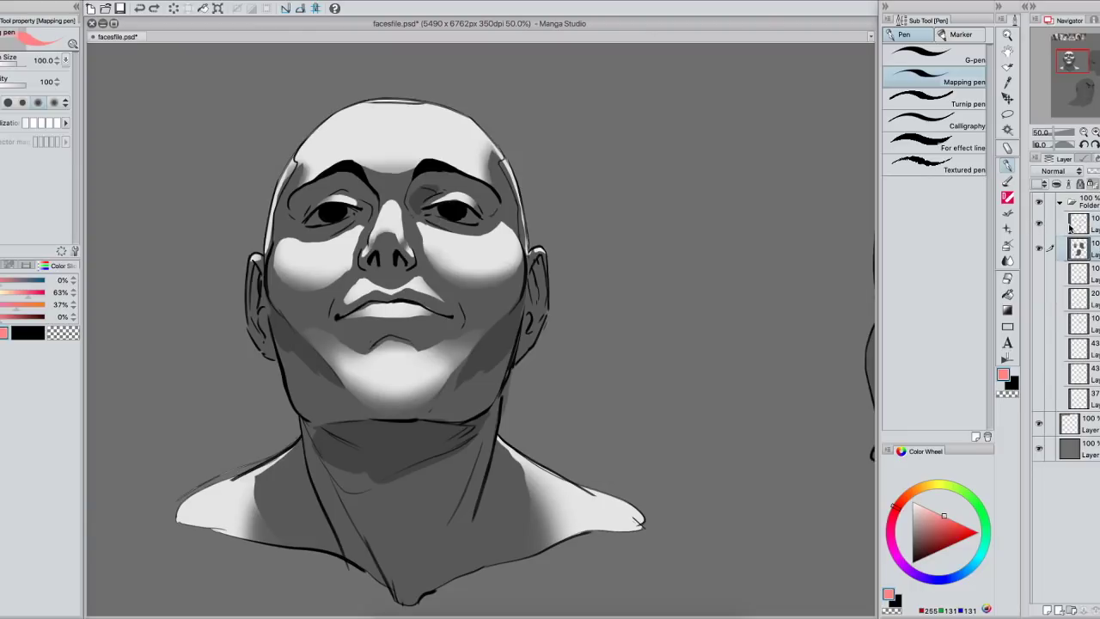
- Add mid-grey secondary planes around the eyes, along the jaw edge and on the neck, and check the shading without the line art
alt+click(499, 230)
drag(522, 246, 525, 240)
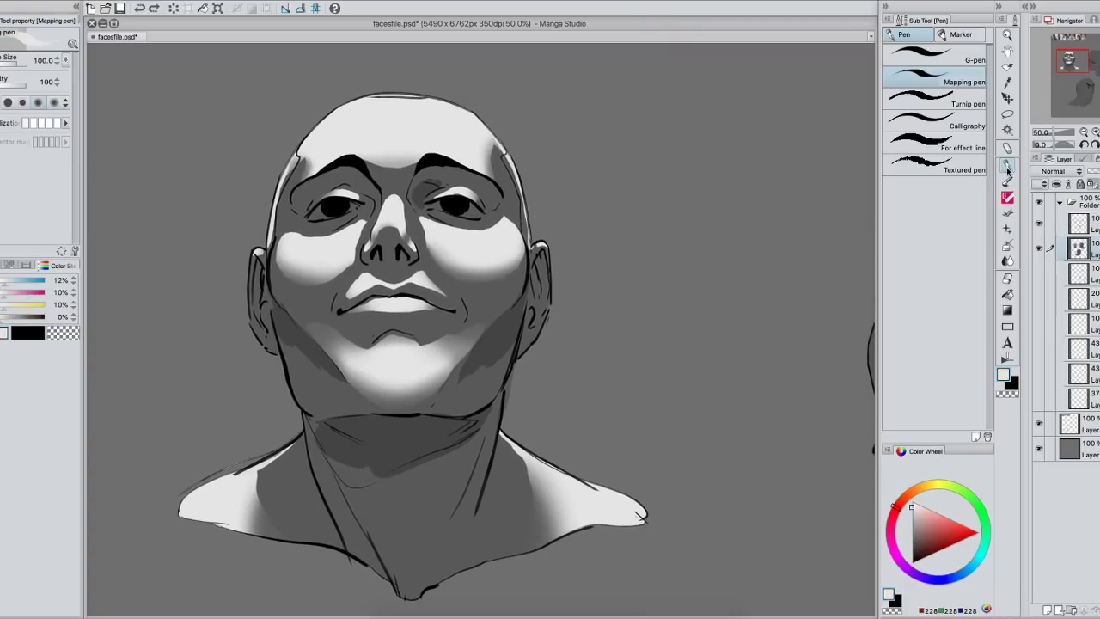
click(1008, 182)
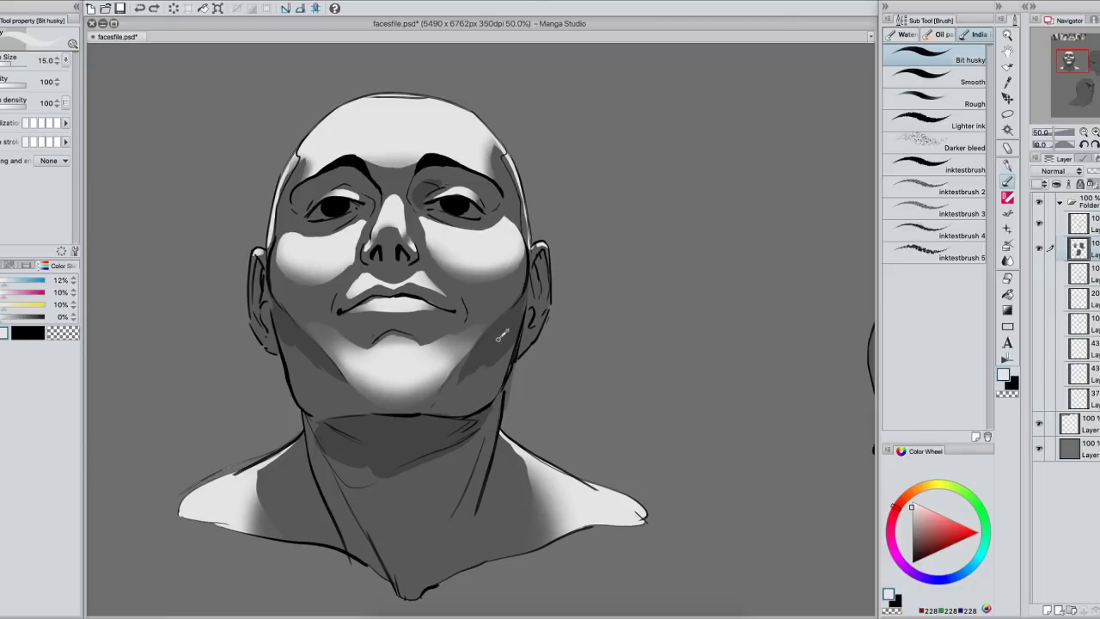
key(p)
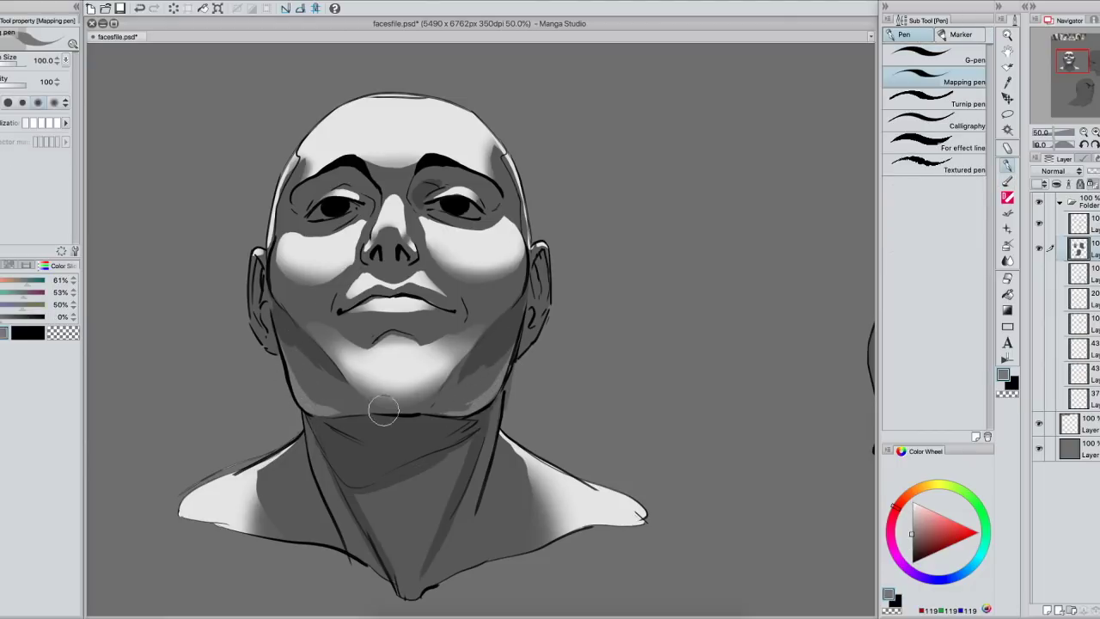
scroll(290, 411, right, 2)
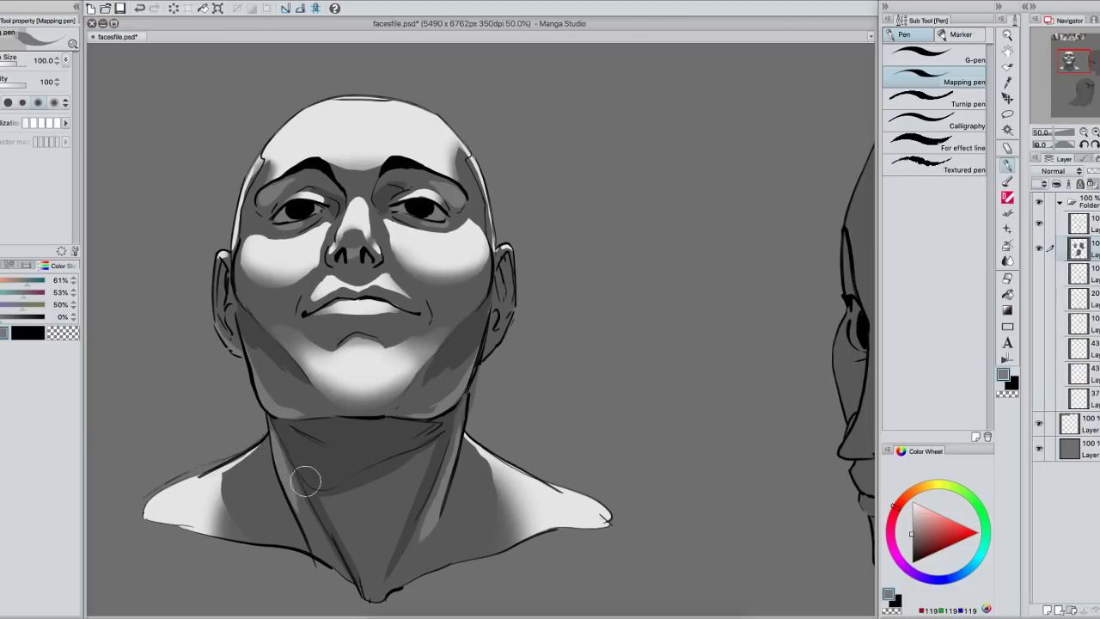
drag(300, 468, 358, 565)
mouse_move(371, 363)
mouse_down()
mouse_move(433, 357)
mouse_move(406, 407)
mouse_up()
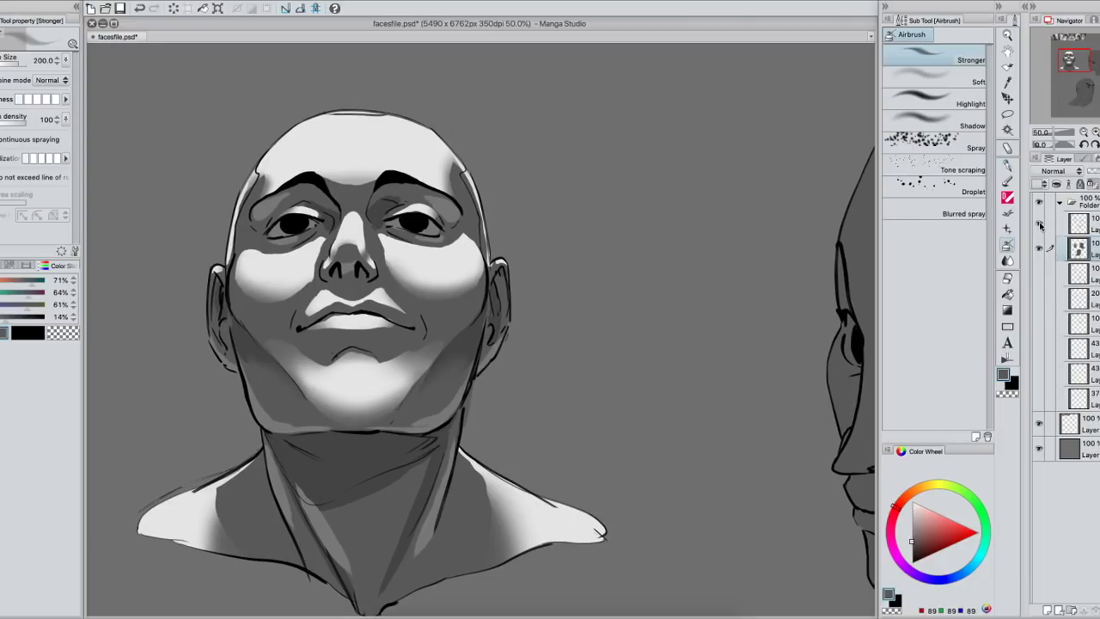
click(1039, 223)
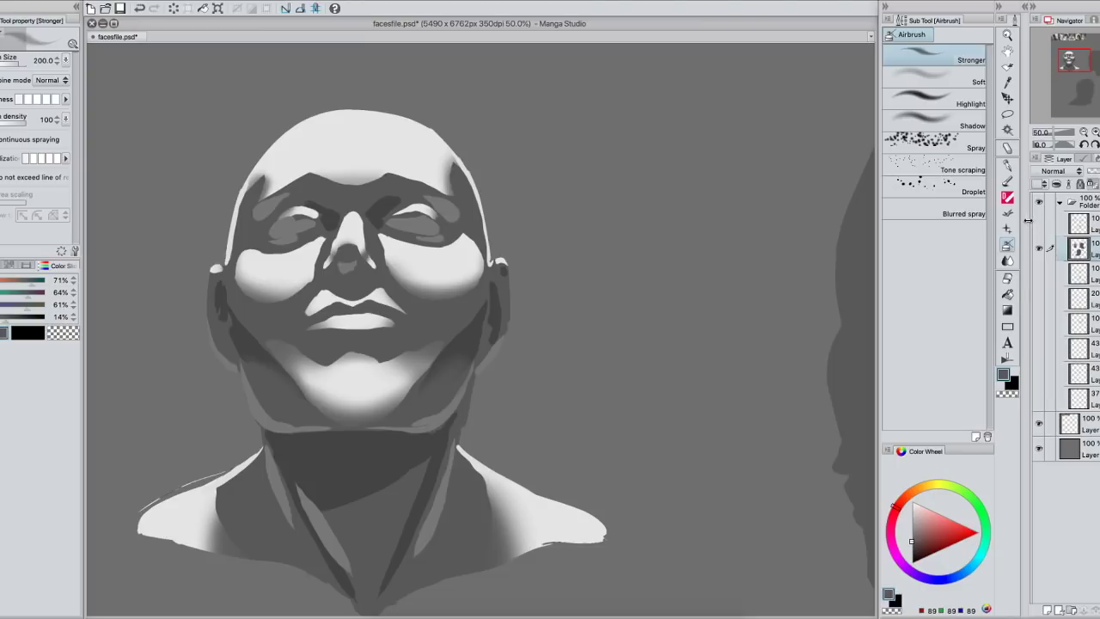
click(1039, 224)
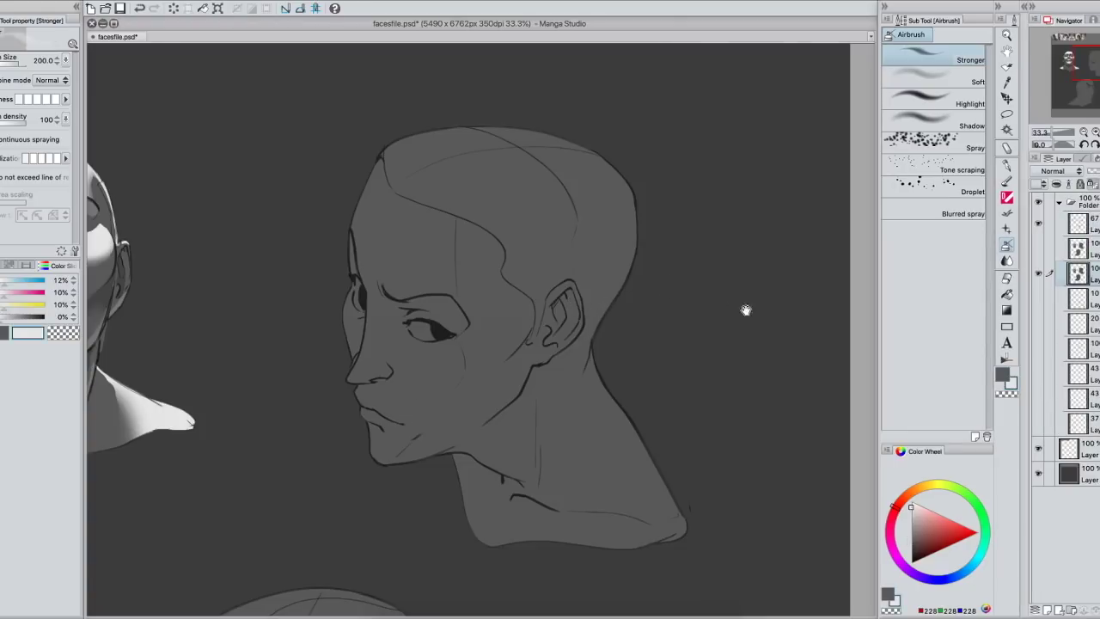
- Lasso the side plane of the downturned head from temple to jaw and fill it with light grey using the Mapping pen at size 170
drag(693, 320, 710, 296)
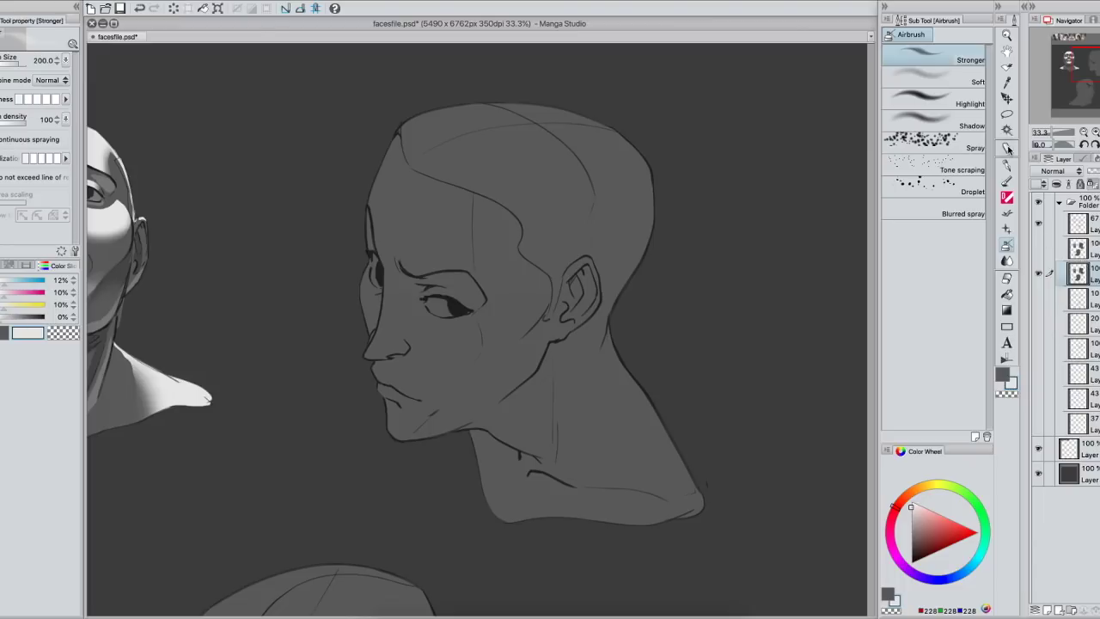
key(m)
drag(473, 193, 493, 284)
key(super+d)
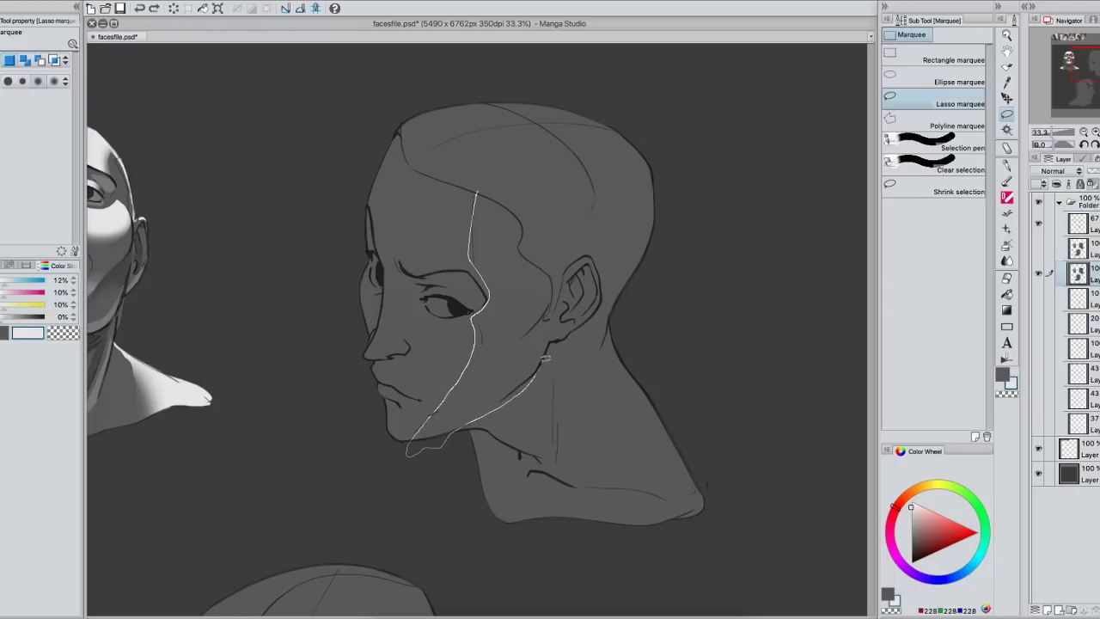
key(p)
key(bracketright)
key(bracketright)
key(bracketright)
drag(499, 191, 515, 387)
key(super+d)
- Paint the side of the nose and the side of the skull light grey, with a clean curved edge along the crown
drag(577, 336, 585, 350)
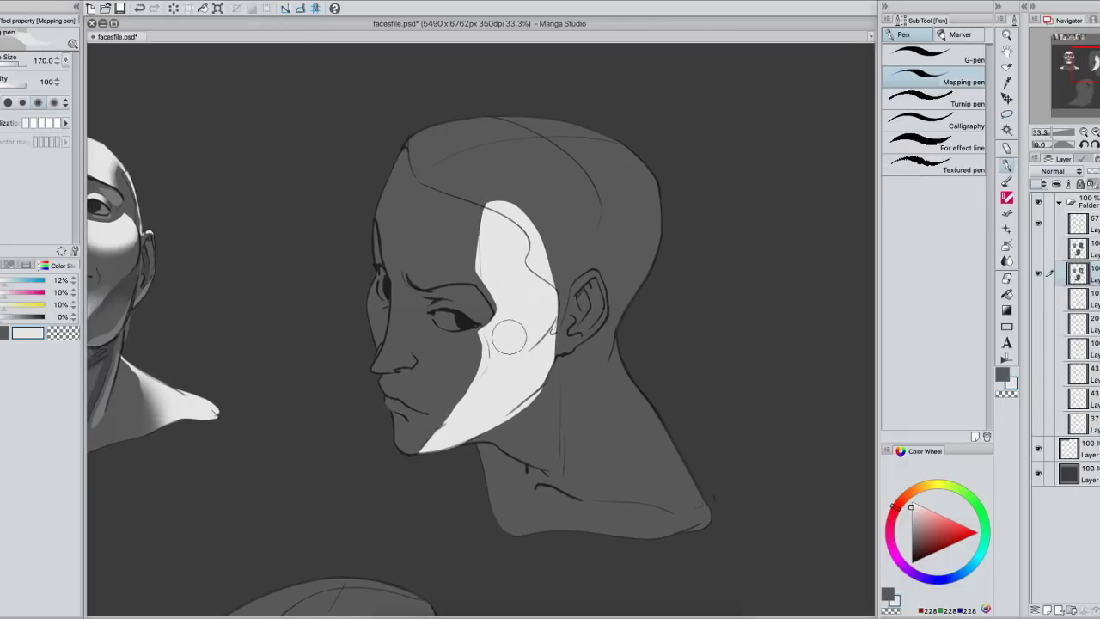
mouse_move(392, 353)
mouse_down()
mouse_move(402, 344)
mouse_move(396, 362)
mouse_up()
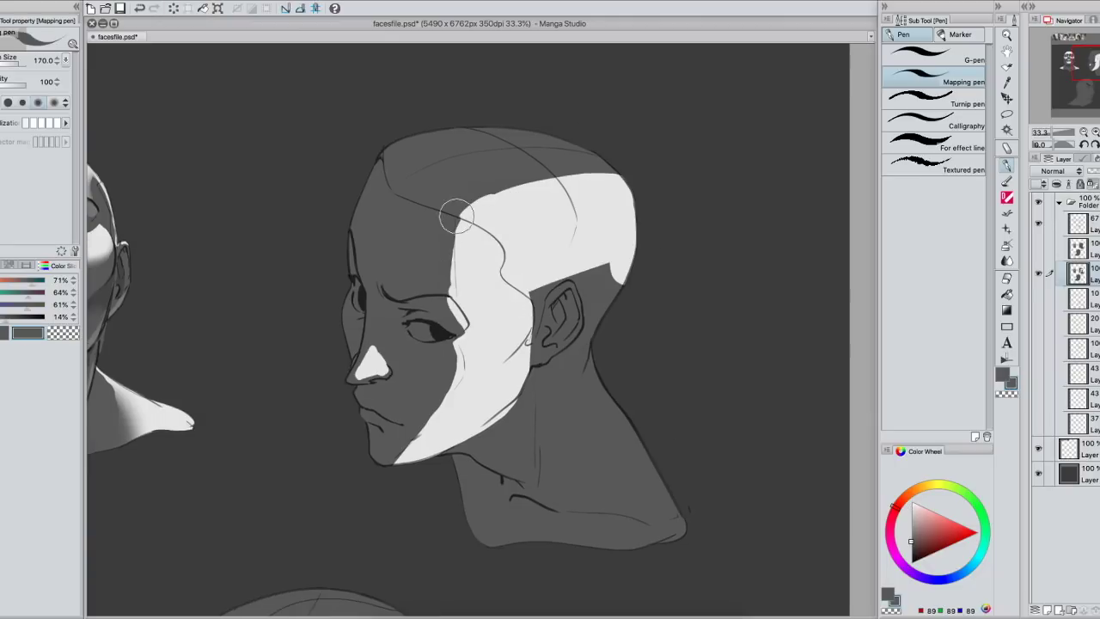
alt+click(599, 206)
mouse_move(477, 225)
mouse_down()
mouse_move(622, 183)
mouse_move(649, 214)
mouse_up()
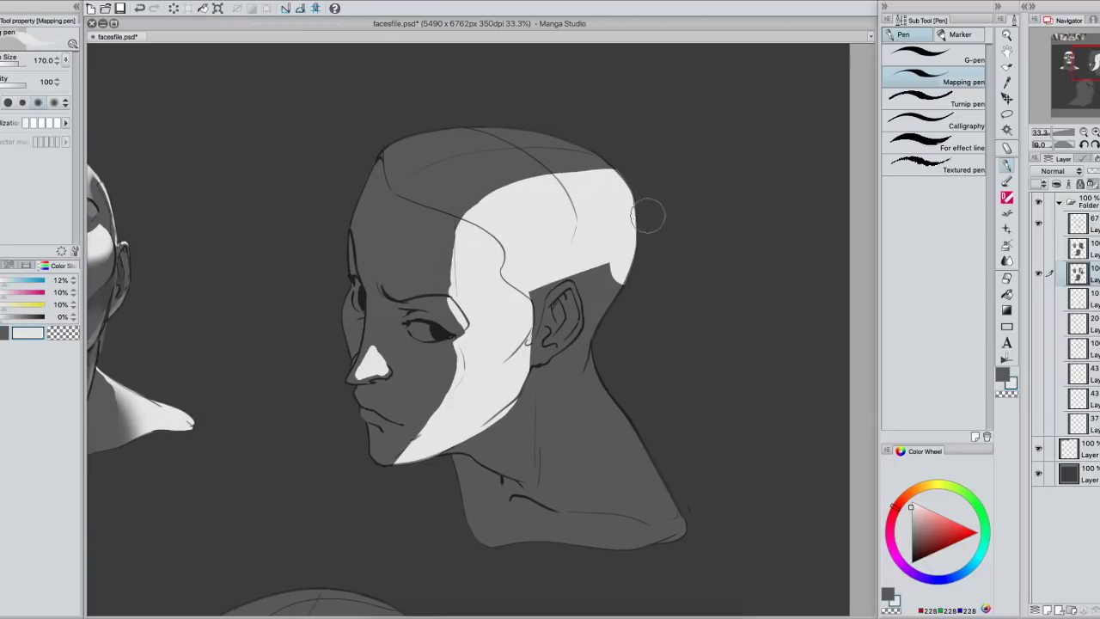
- Extend the light grey over the ear, back of the head, neck and shoulder, and add a small light plane above the upper lip
drag(548, 267, 518, 365)
mouse_move(554, 280)
mouse_down()
mouse_move(518, 364)
mouse_move(619, 261)
mouse_move(532, 322)
mouse_move(565, 292)
mouse_move(623, 270)
mouse_move(572, 320)
mouse_up()
drag(546, 383, 543, 467)
mouse_move(518, 424)
mouse_down()
mouse_move(495, 441)
mouse_move(521, 461)
mouse_move(507, 429)
mouse_move(496, 440)
mouse_move(526, 460)
mouse_up()
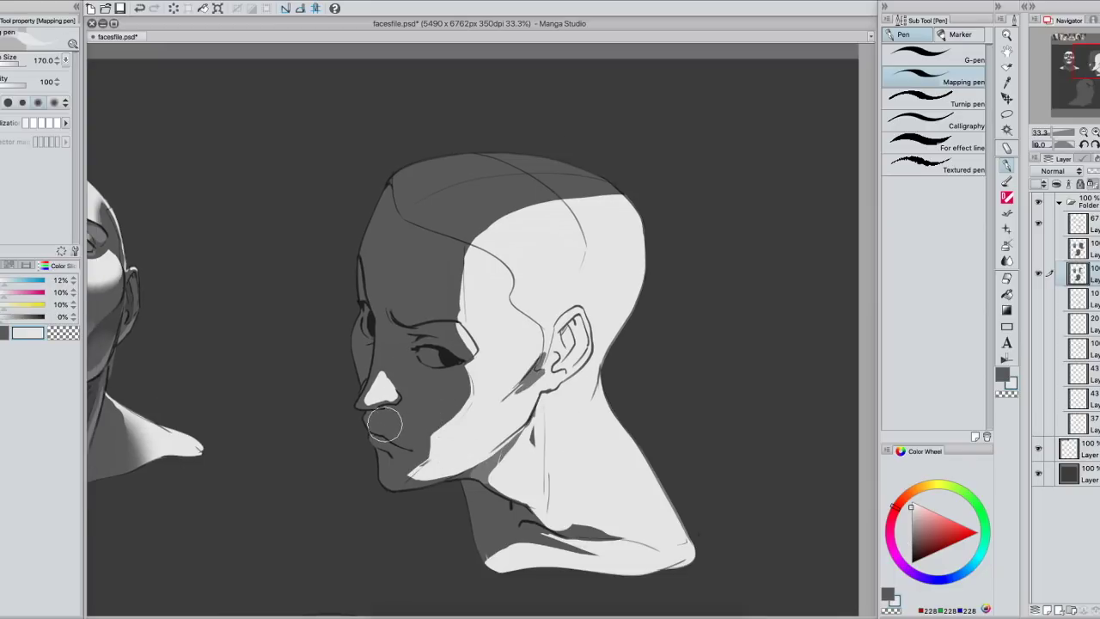
drag(384, 423, 404, 430)
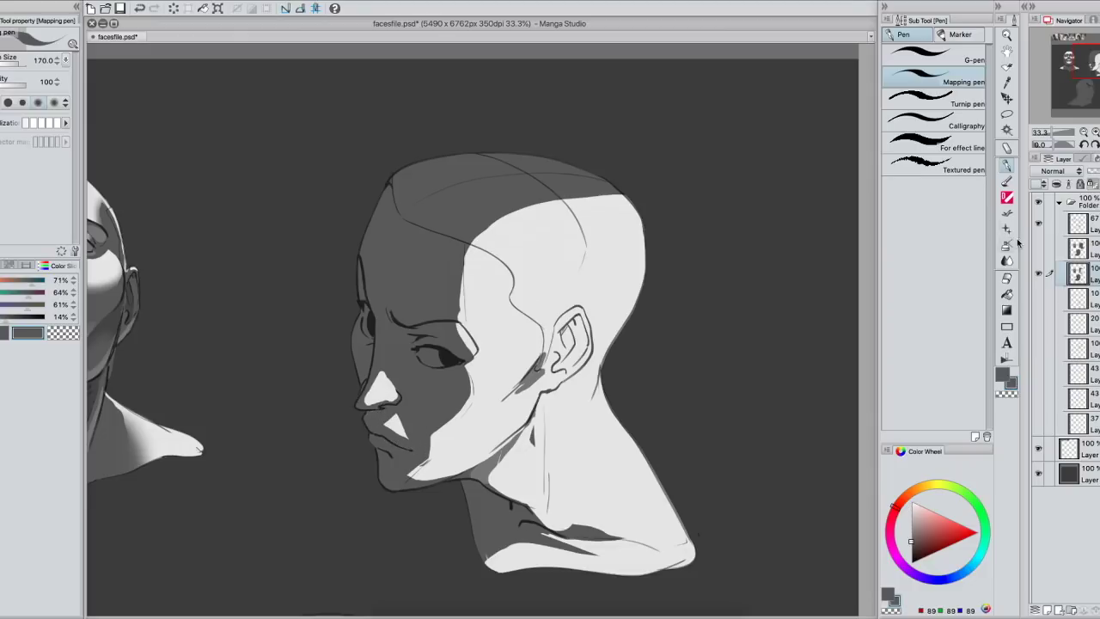
- Soften the light edges along the crown and temple with the Stronger airbrush at size 200 in dark grey
click(1008, 245)
mouse_move(474, 239)
mouse_down()
mouse_move(449, 315)
mouse_move(464, 250)
mouse_move(583, 187)
mouse_move(637, 196)
mouse_move(593, 189)
mouse_move(452, 238)
mouse_up()
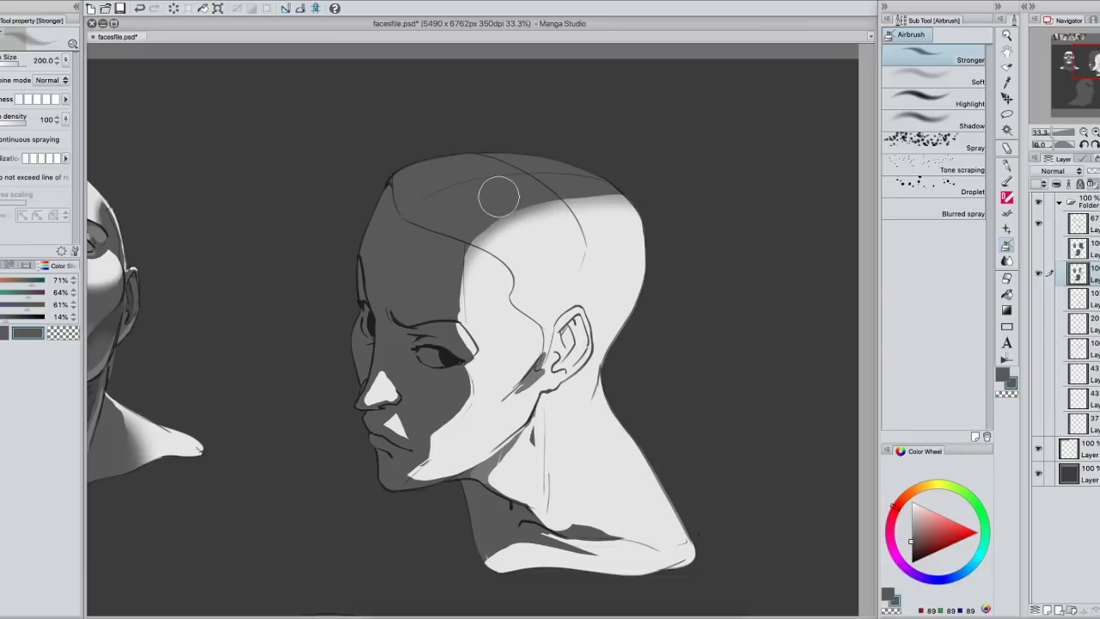
mouse_move(464, 245)
mouse_down()
mouse_move(452, 311)
mouse_move(454, 295)
mouse_up()
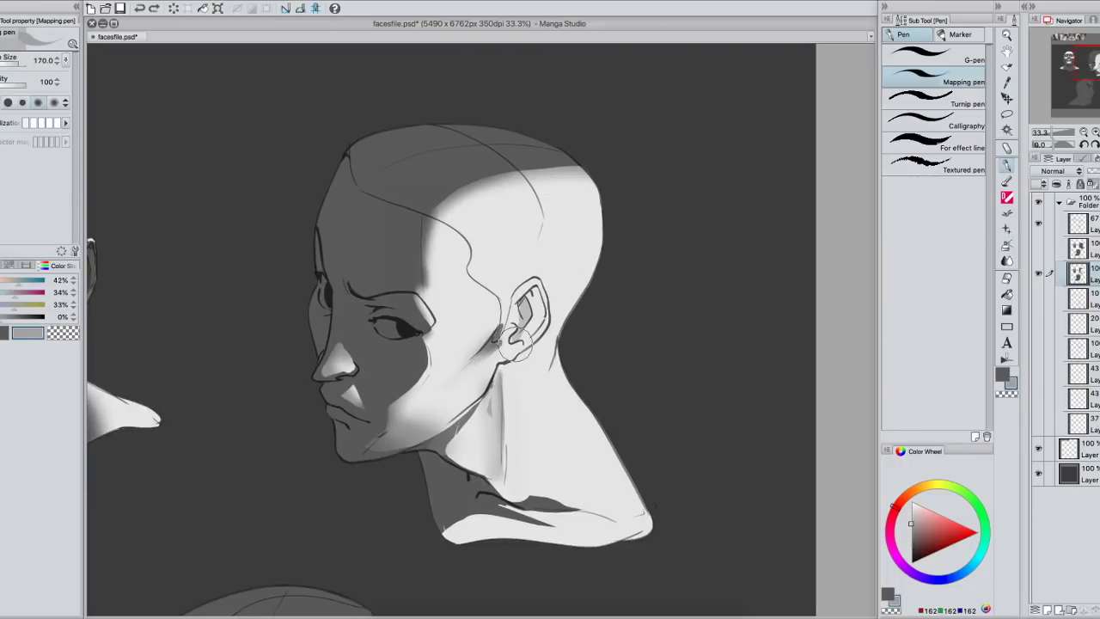
- Shade the inner ear and the neck muscle below it with sampled greys using the Mapping pen at size 170
mouse_move(504, 336)
mouse_down()
mouse_move(536, 285)
mouse_move(548, 290)
mouse_move(544, 333)
mouse_move(530, 341)
mouse_move(518, 340)
mouse_up()
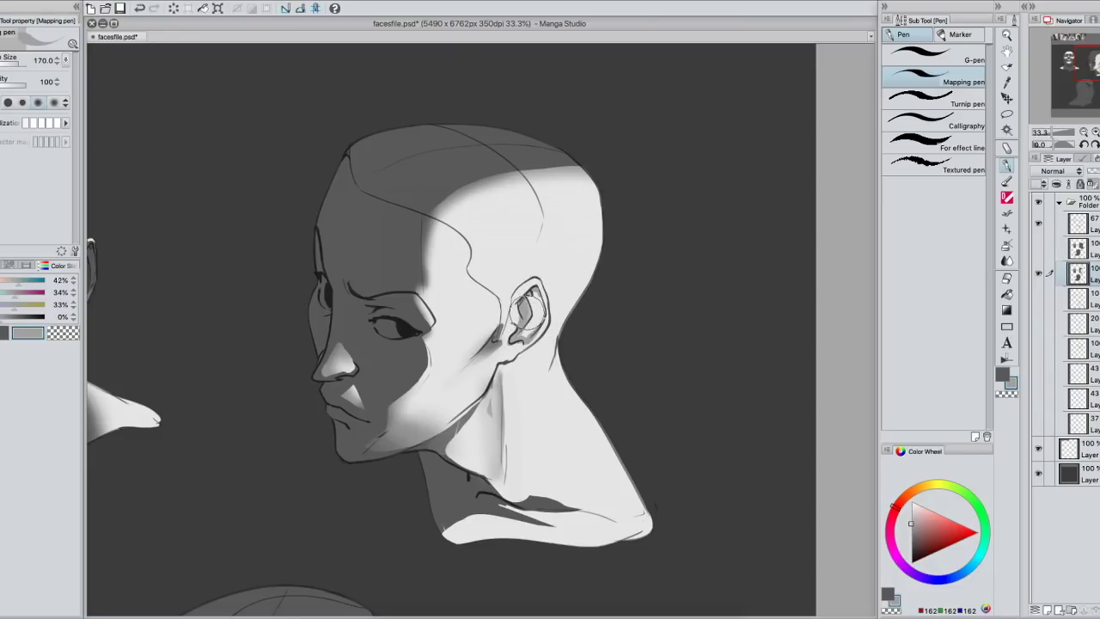
key(space)
drag(534, 305, 545, 300)
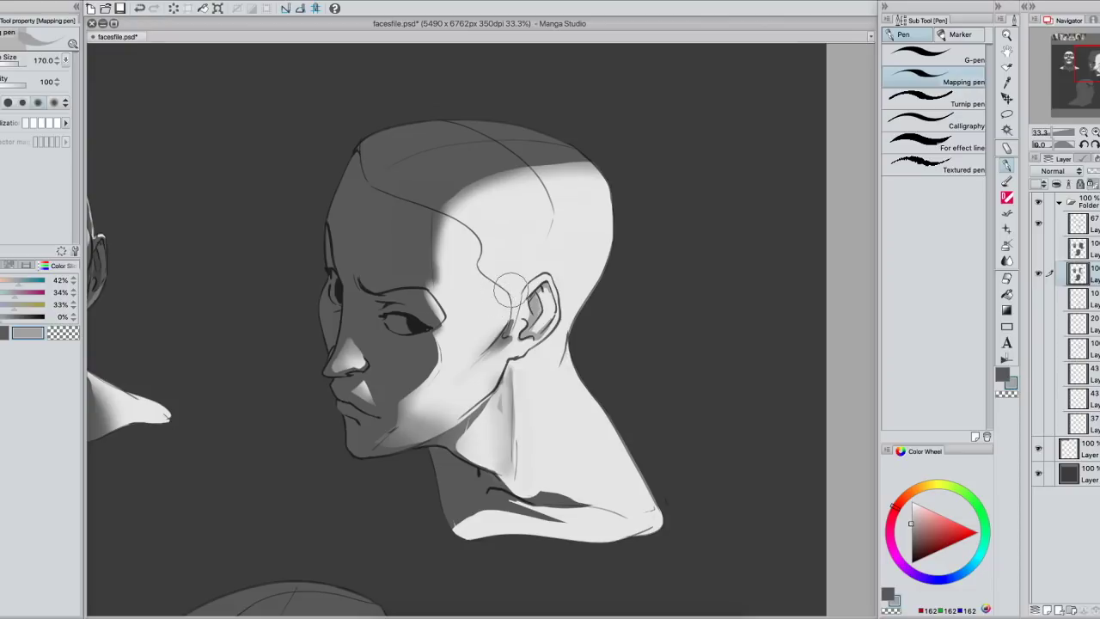
alt+click(501, 402)
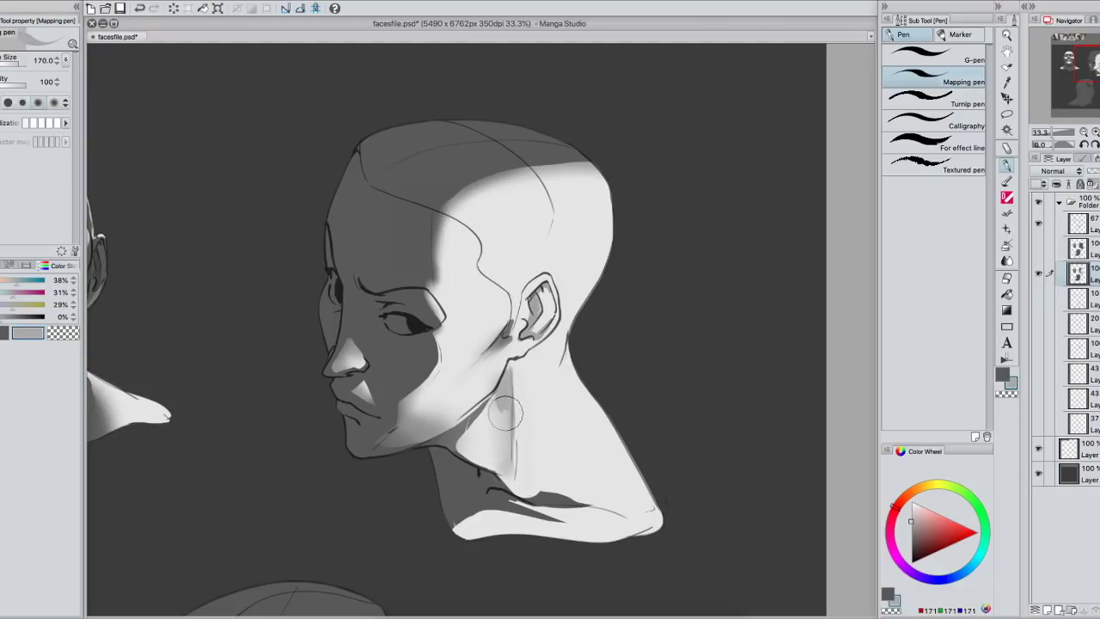
alt+click(525, 381)
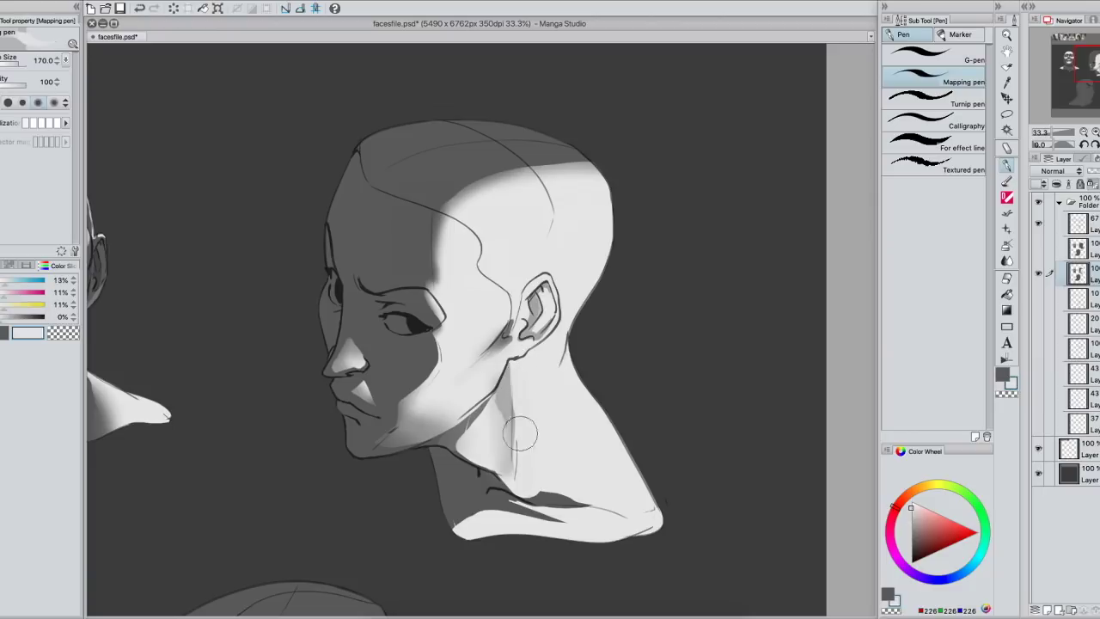
- Shade the eyelids and the cheek's light-to-shadow edge on the three-quarter head with greys sampled around the near eye
alt+click(404, 308)
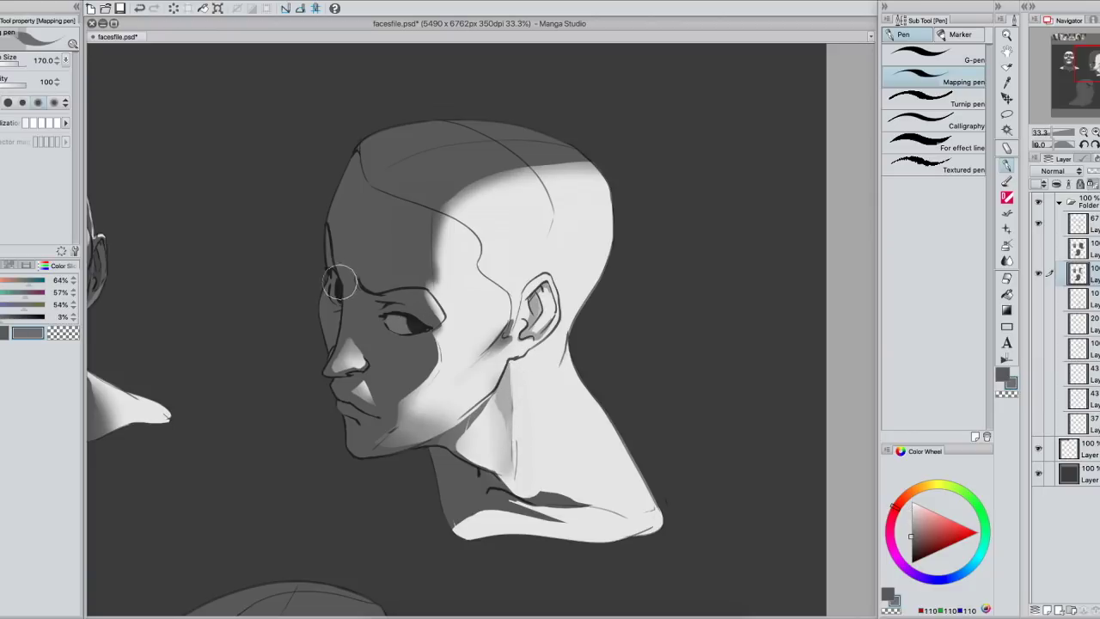
alt+click(441, 318)
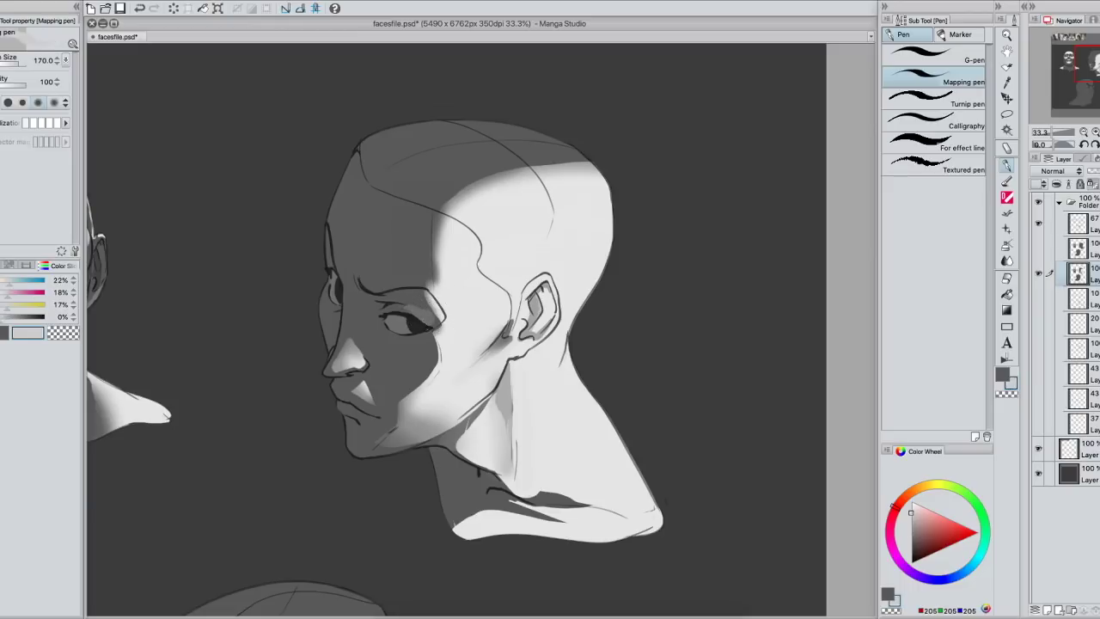
alt+click(427, 303)
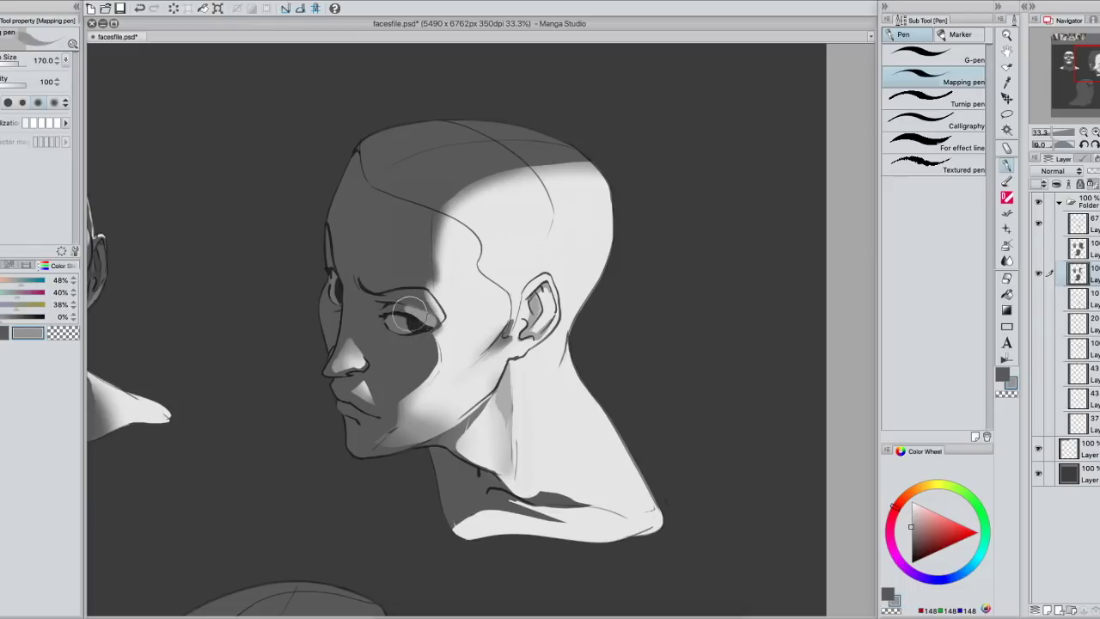
drag(433, 334, 423, 378)
alt+click(420, 303)
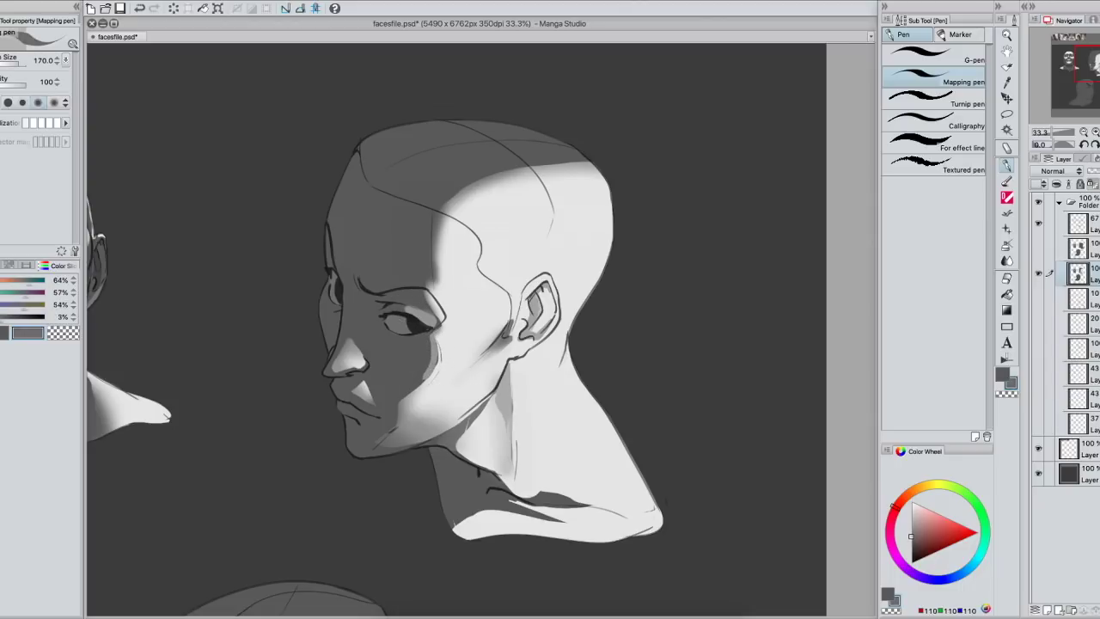
mouse_move(432, 335)
mouse_down()
mouse_move(431, 366)
mouse_move(400, 393)
mouse_up()
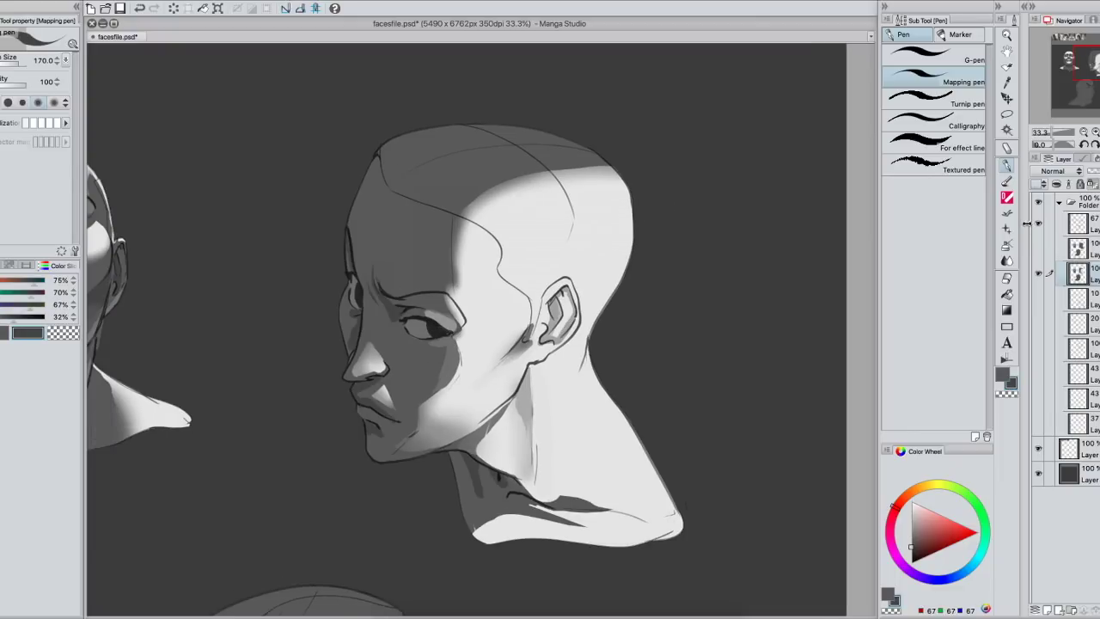
- Paint the hair area on the front of the crown dark grey, inside the hairline above the forehead
click(1038, 226)
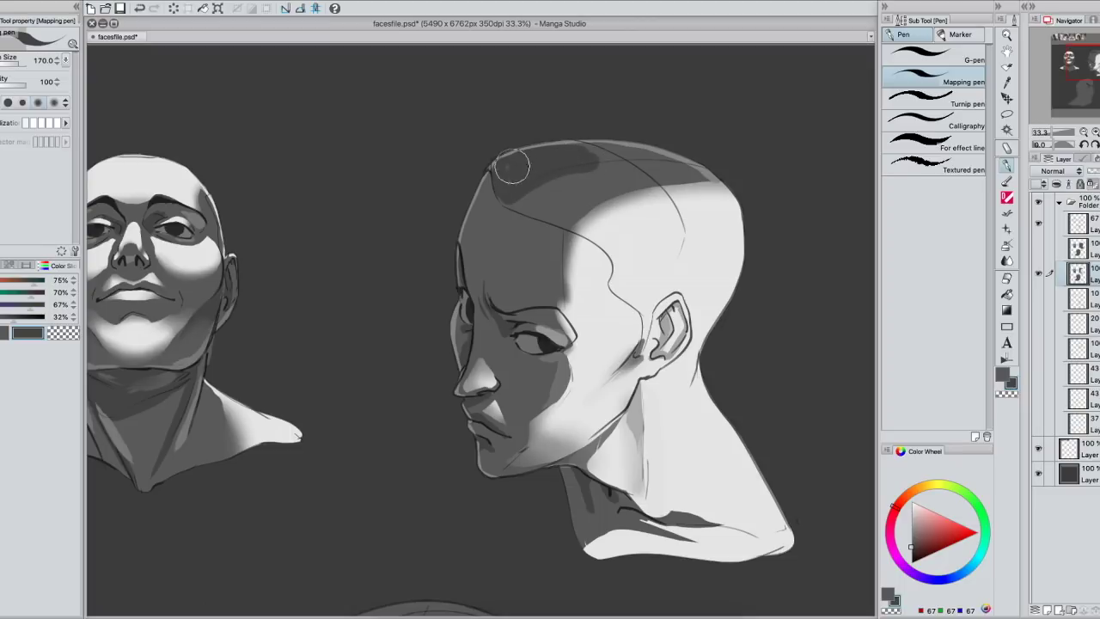
drag(511, 191, 545, 202)
mouse_move(498, 176)
mouse_down()
mouse_move(550, 197)
mouse_move(567, 222)
mouse_move(671, 176)
mouse_move(553, 196)
mouse_move(570, 177)
mouse_move(560, 191)
mouse_up()
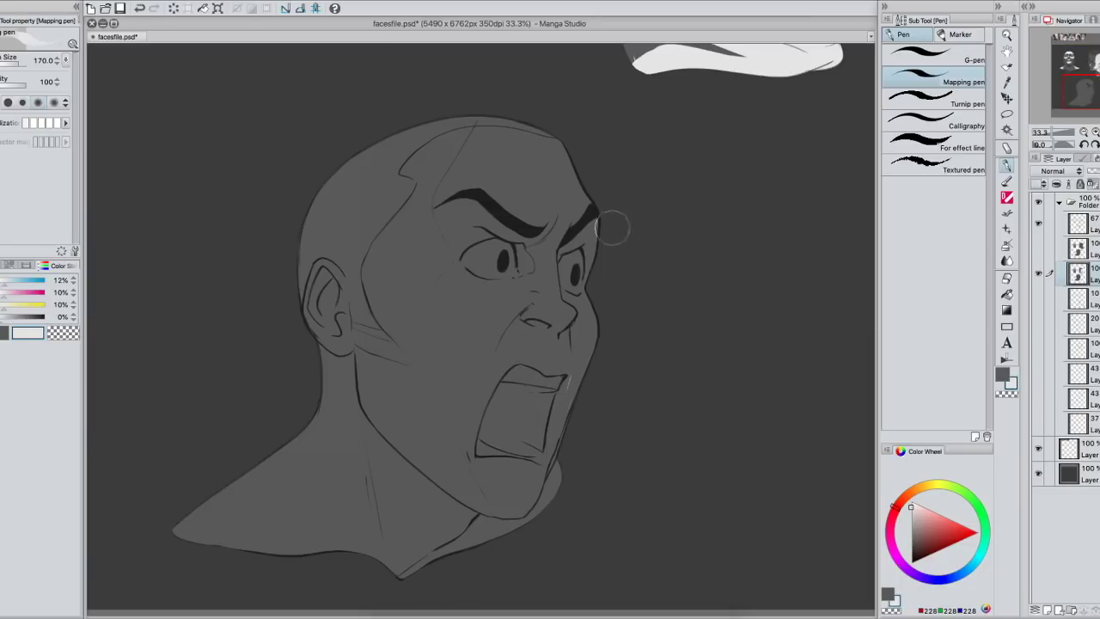
- Paint light grey planes on the shouting head under the nose, along the cheekbone and smile fold, and above the upper lip
mouse_move(528, 316)
mouse_down()
mouse_move(573, 315)
mouse_move(542, 322)
mouse_move(555, 327)
mouse_move(576, 308)
mouse_move(603, 319)
mouse_move(598, 344)
mouse_move(578, 343)
mouse_move(572, 328)
mouse_move(611, 327)
mouse_move(577, 335)
mouse_up()
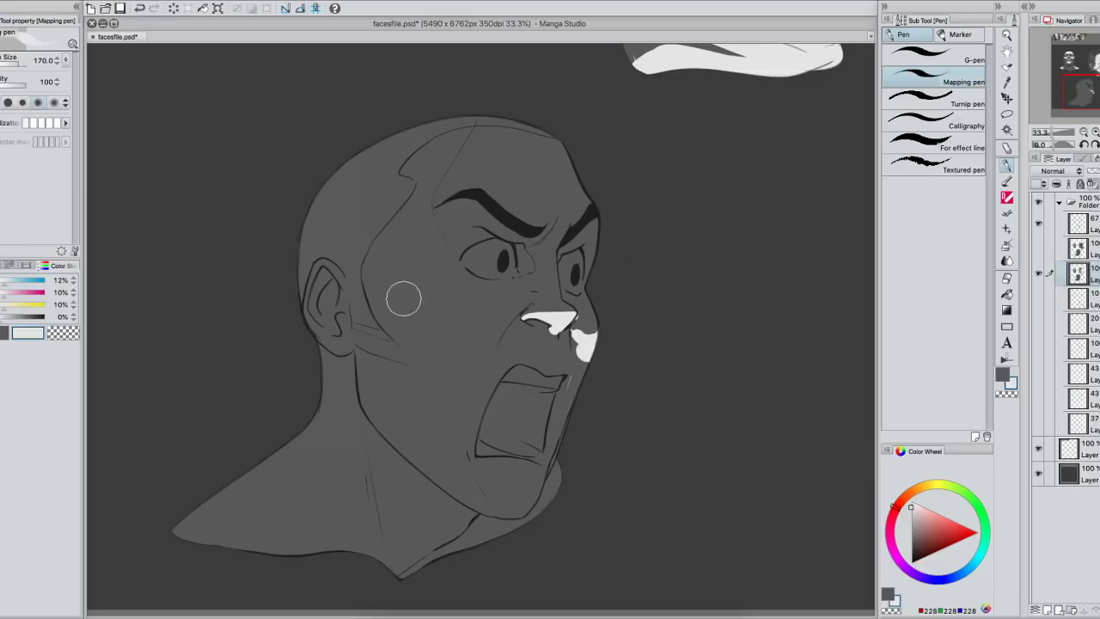
mouse_move(432, 288)
mouse_down()
mouse_move(450, 346)
mouse_move(421, 311)
mouse_move(499, 331)
mouse_move(466, 329)
mouse_move(511, 322)
mouse_move(489, 362)
mouse_up()
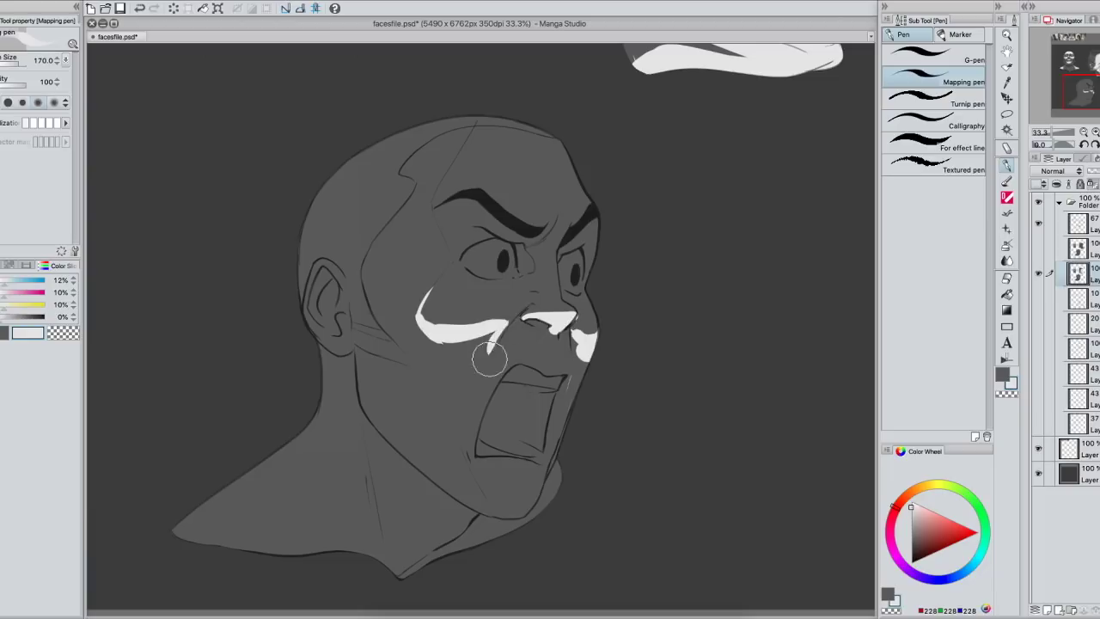
drag(504, 323, 451, 437)
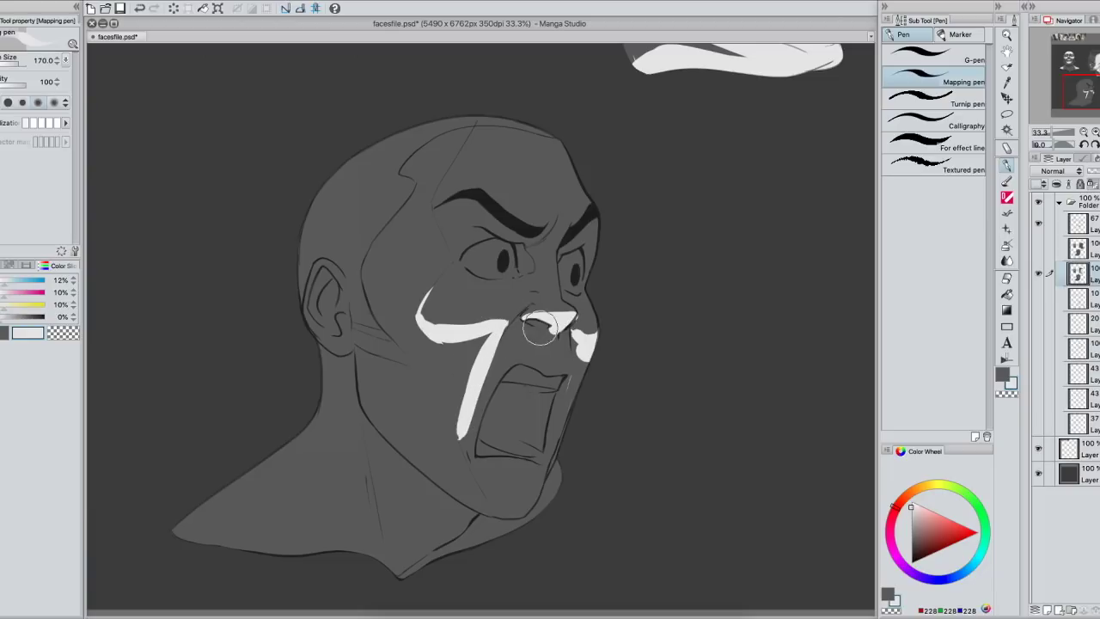
mouse_move(502, 375)
mouse_down()
mouse_move(529, 357)
mouse_move(574, 371)
mouse_move(554, 363)
mouse_up()
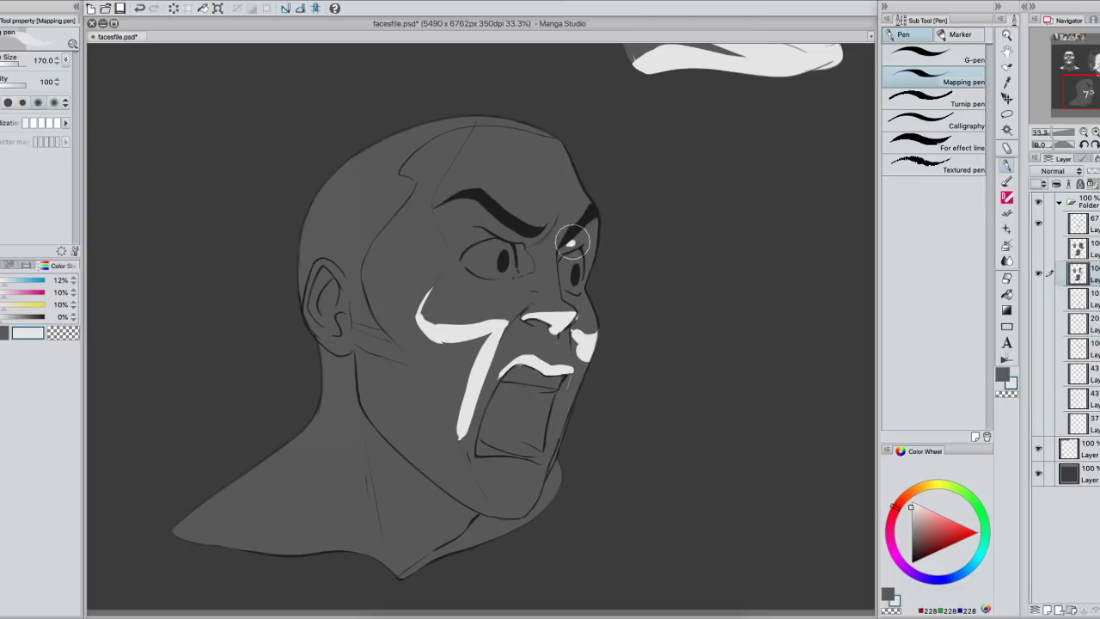
- Paint light grey planes beneath both eyebrows and a thin light strip along the near eye's lower lid
drag(564, 248, 597, 223)
mouse_move(446, 213)
mouse_down()
mouse_move(533, 229)
mouse_move(450, 202)
mouse_move(456, 219)
mouse_move(472, 209)
mouse_move(442, 214)
mouse_move(460, 239)
mouse_move(440, 219)
mouse_move(481, 214)
mouse_move(442, 211)
mouse_up()
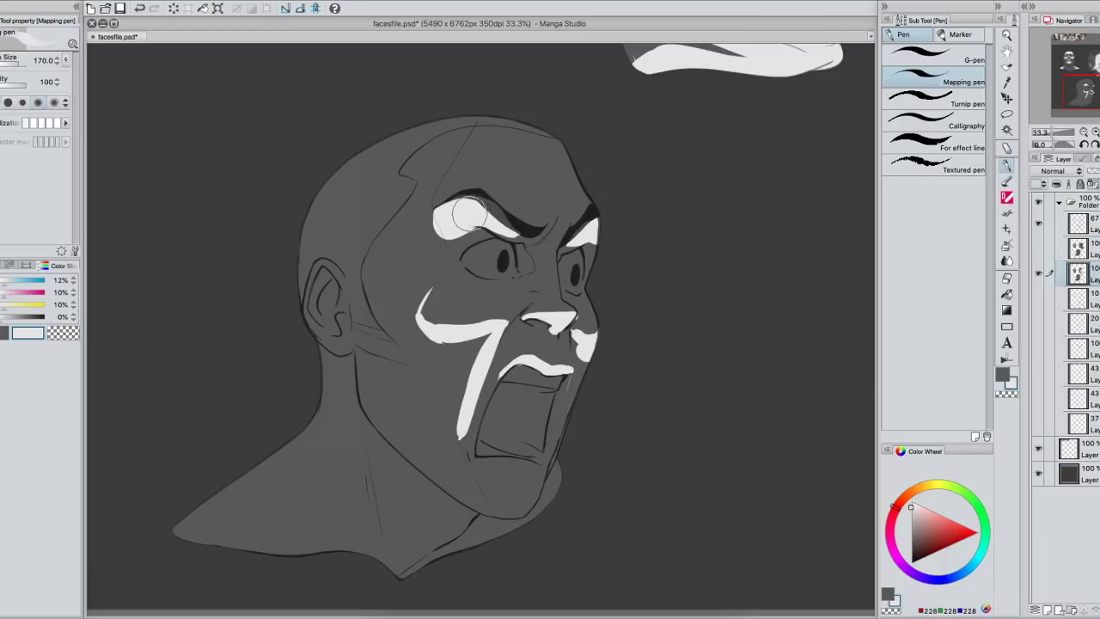
drag(460, 271, 502, 282)
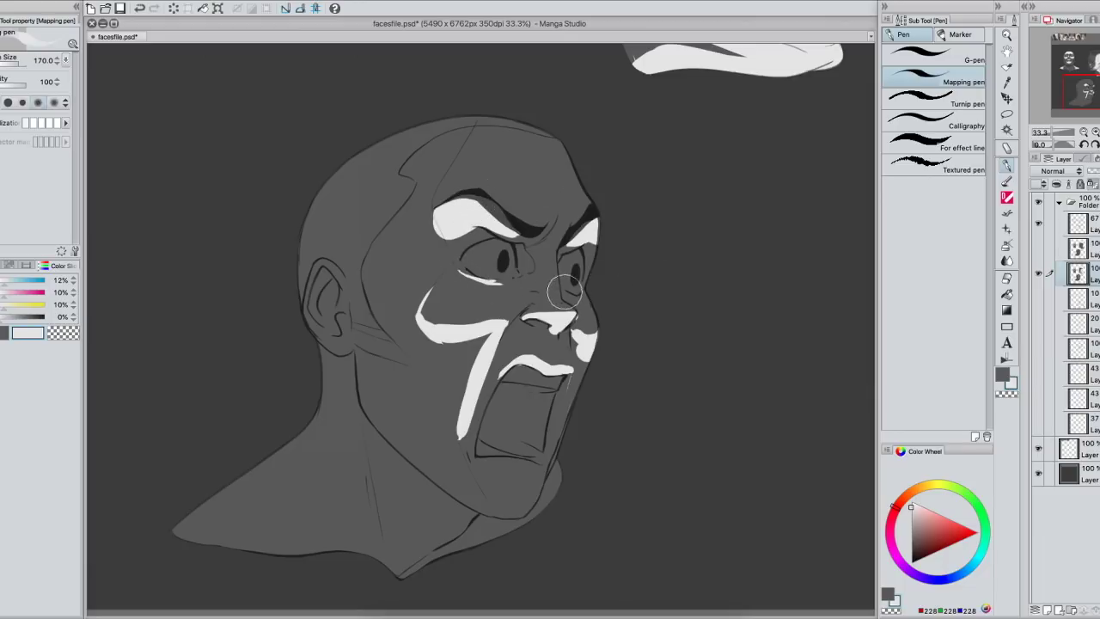
- Fill the front of the cheek with light grey down to the chin and extend the light under the jaw
mouse_move(419, 315)
mouse_down()
mouse_move(448, 401)
mouse_move(443, 342)
mouse_move(449, 401)
mouse_move(479, 340)
mouse_move(441, 363)
mouse_move(435, 380)
mouse_move(467, 469)
mouse_move(450, 345)
mouse_move(489, 329)
mouse_move(464, 454)
mouse_move(460, 380)
mouse_move(462, 448)
mouse_move(496, 509)
mouse_move(454, 450)
mouse_move(488, 502)
mouse_move(453, 445)
mouse_move(483, 490)
mouse_move(520, 497)
mouse_move(495, 514)
mouse_up()
mouse_move(391, 439)
mouse_down()
mouse_move(509, 510)
mouse_move(415, 462)
mouse_move(486, 514)
mouse_up()
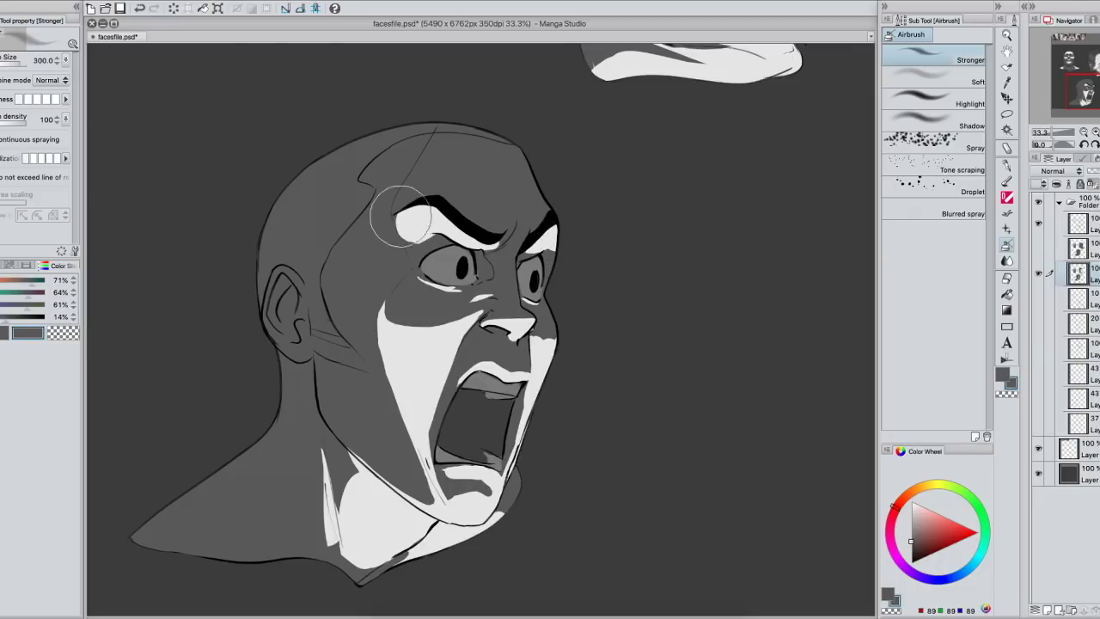
- Soften the light planes under the brows with the Stronger airbrush in dark grey, using sizes 300 and 400
mouse_move(403, 259)
mouse_down()
mouse_move(408, 195)
mouse_move(434, 178)
mouse_move(399, 250)
mouse_move(415, 248)
mouse_move(384, 204)
mouse_up()
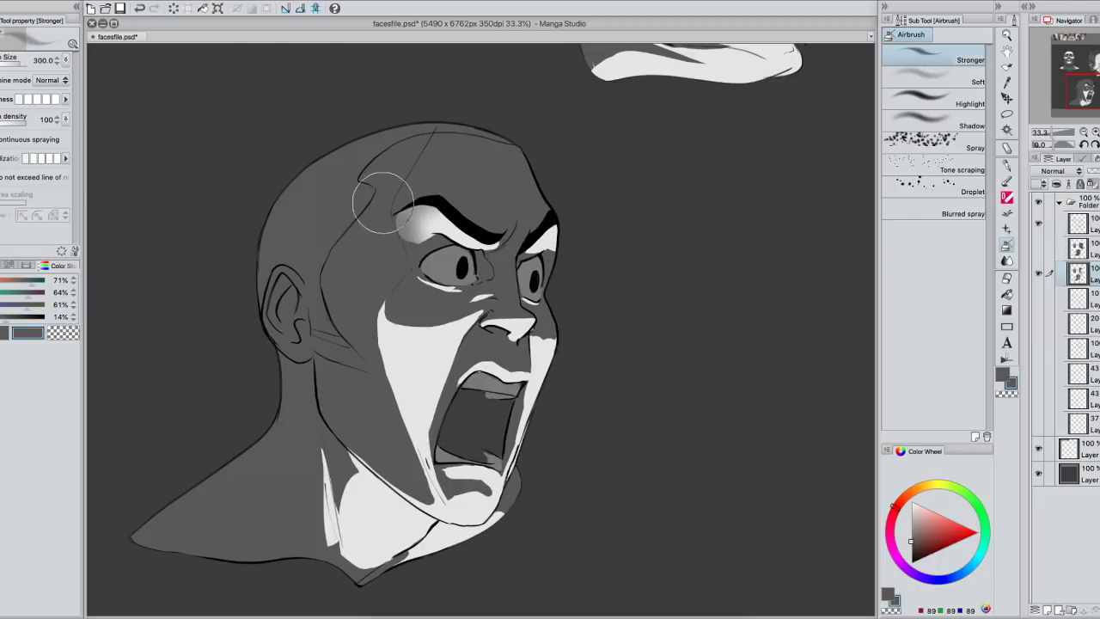
key(])
key(])
key(])
key(])
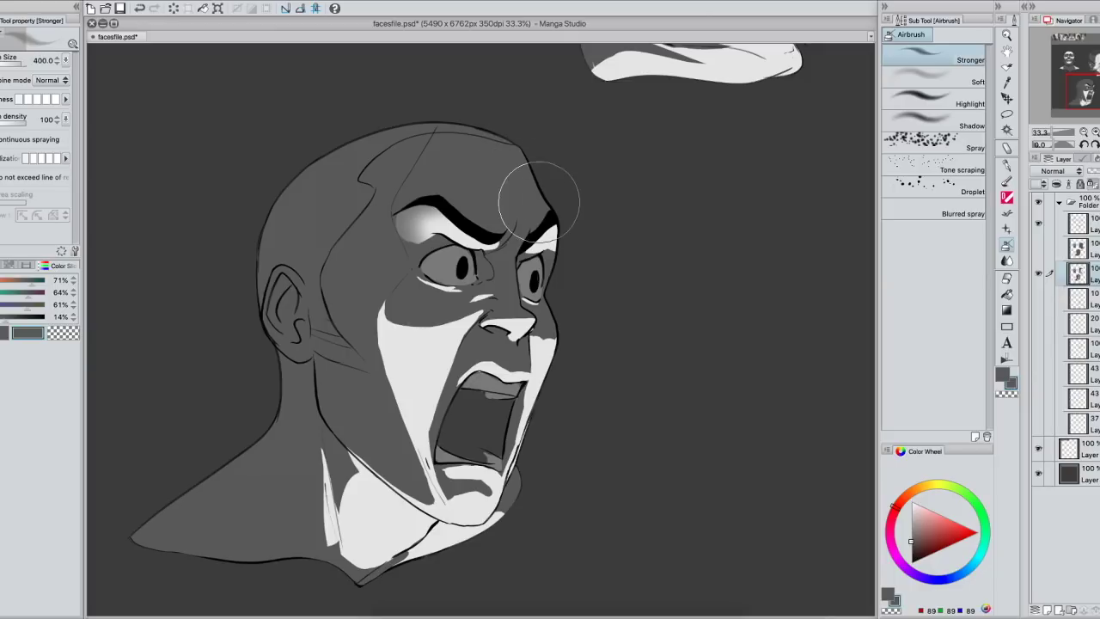
mouse_move(557, 220)
mouse_down()
mouse_move(583, 217)
mouse_move(471, 218)
mouse_move(413, 199)
mouse_move(493, 185)
mouse_move(424, 198)
mouse_move(463, 180)
mouse_move(505, 186)
mouse_move(500, 295)
mouse_move(443, 320)
mouse_move(376, 285)
mouse_move(391, 307)
mouse_up()
- Soften the upper edge of the light cheek plane with a smaller Stronger airbrush
key(bracketleft)
key(bracketleft)
key(bracketleft)
key(bracketleft)
key(bracketleft)
mouse_move(391, 290)
mouse_down()
mouse_move(431, 312)
mouse_move(375, 360)
mouse_move(388, 294)
mouse_move(376, 347)
mouse_move(359, 344)
mouse_move(366, 312)
mouse_move(400, 304)
mouse_move(389, 332)
mouse_up()
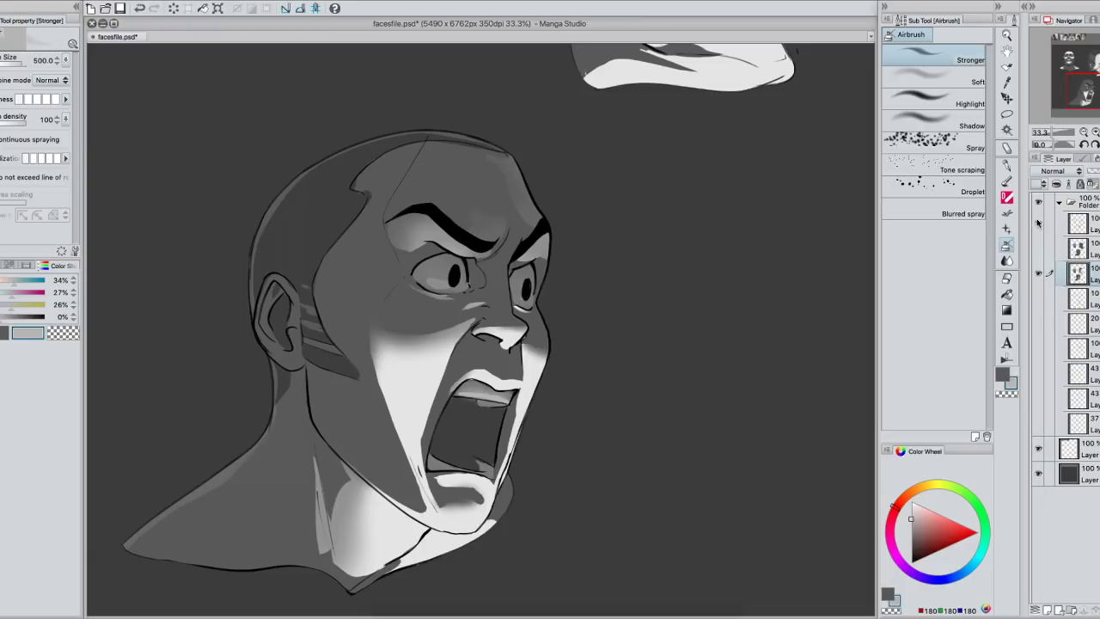
- Check the shading with the line art hidden and the canvas mirrored, restoring both after the check
click(1037, 224)
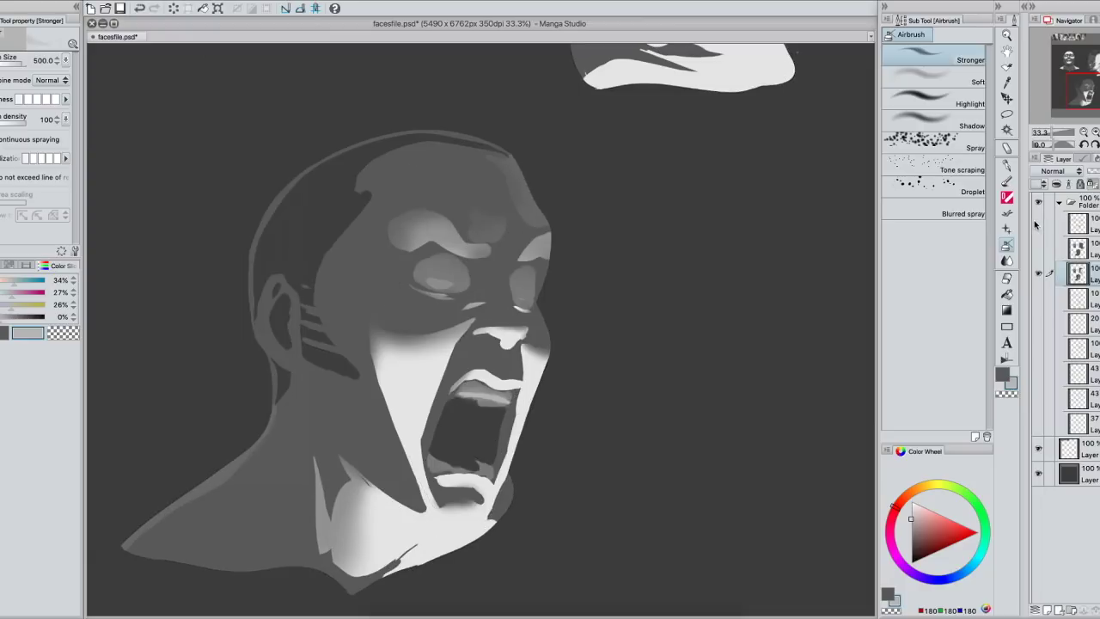
key(h)
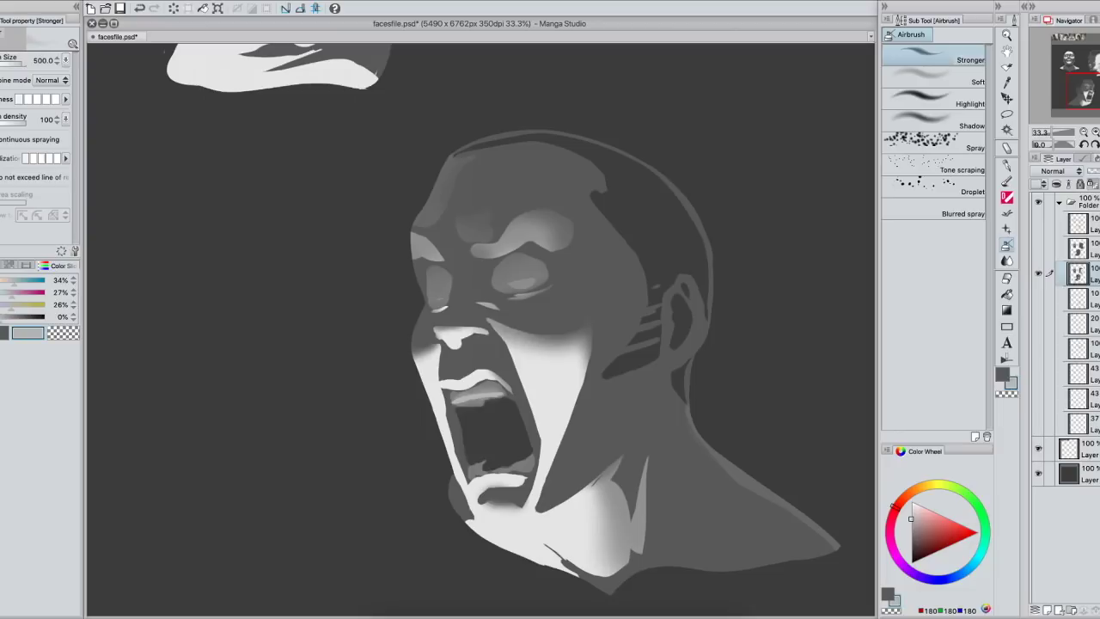
click(1038, 224)
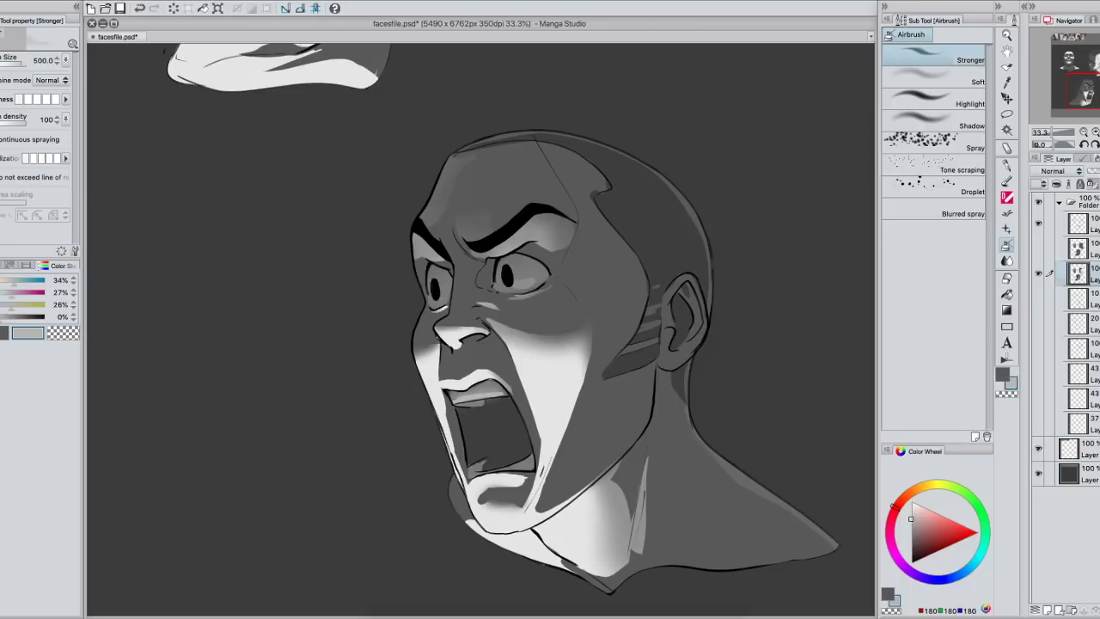
key(h)
- Outline both sides of the front face plane in white on the line-art layer with the Mapping pen at size 50
click(1078, 225)
key(p)
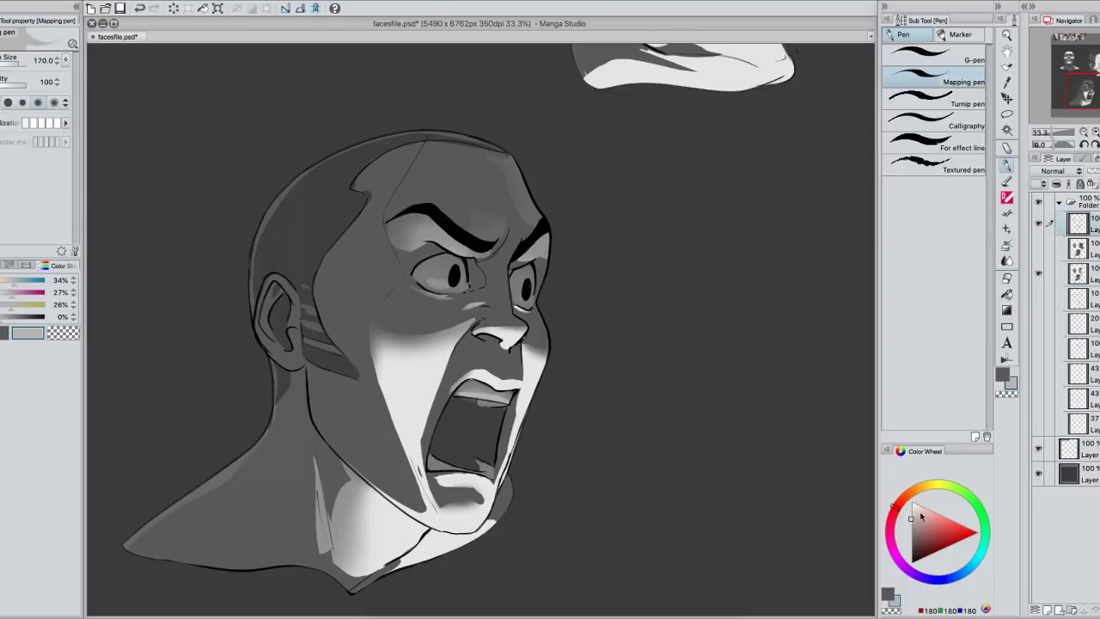
click(911, 501)
key(bracketleft)
key(bracketleft)
key(bracketleft)
key(bracketleft)
key(bracketleft)
key(bracketleft)
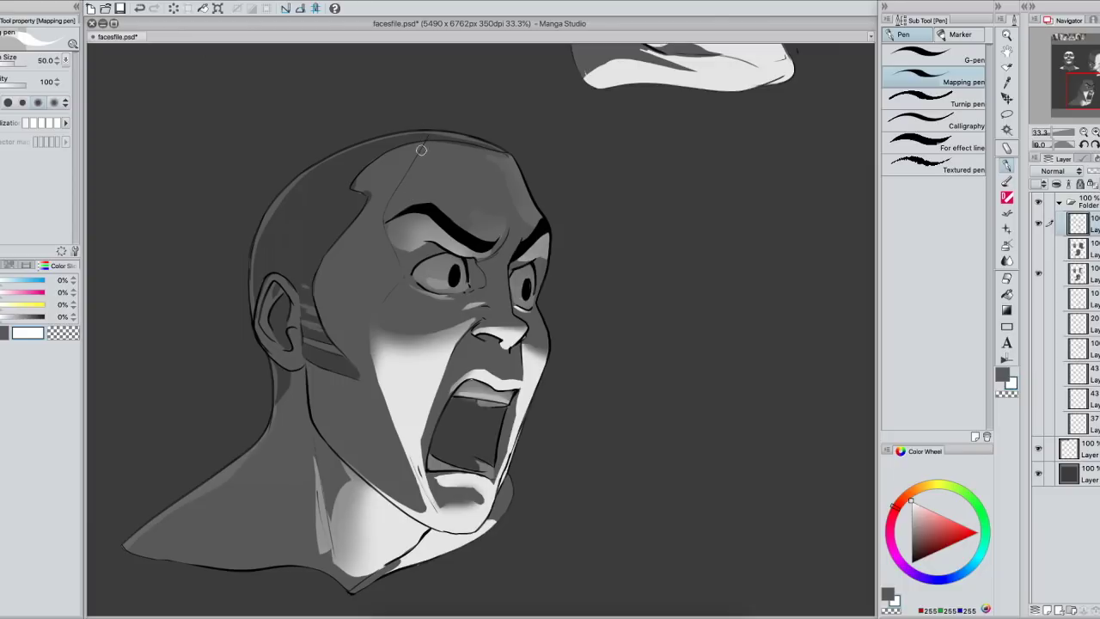
mouse_move(429, 135)
mouse_down()
mouse_move(383, 220)
mouse_move(399, 265)
mouse_move(390, 294)
mouse_up()
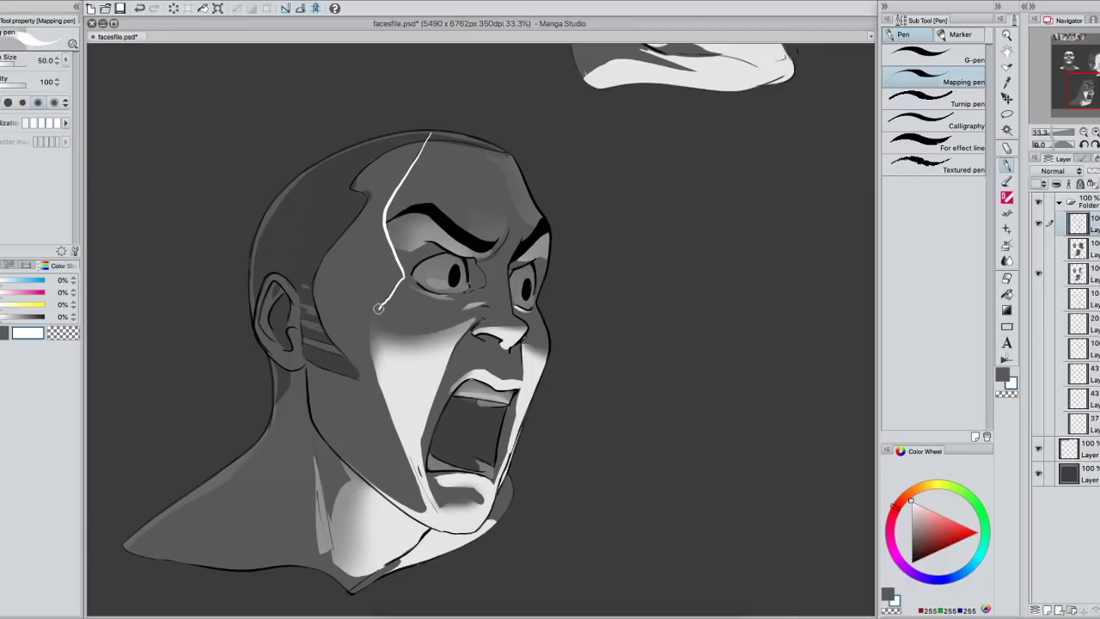
mouse_move(370, 335)
mouse_down()
mouse_move(400, 452)
mouse_move(442, 528)
mouse_up()
mouse_move(513, 155)
mouse_down()
mouse_move(552, 232)
mouse_move(539, 299)
mouse_move(551, 340)
mouse_move(481, 514)
mouse_up()
- Try straight white guide lines across the cheekbones and the brow, and undo them
drag(390, 309, 557, 325)
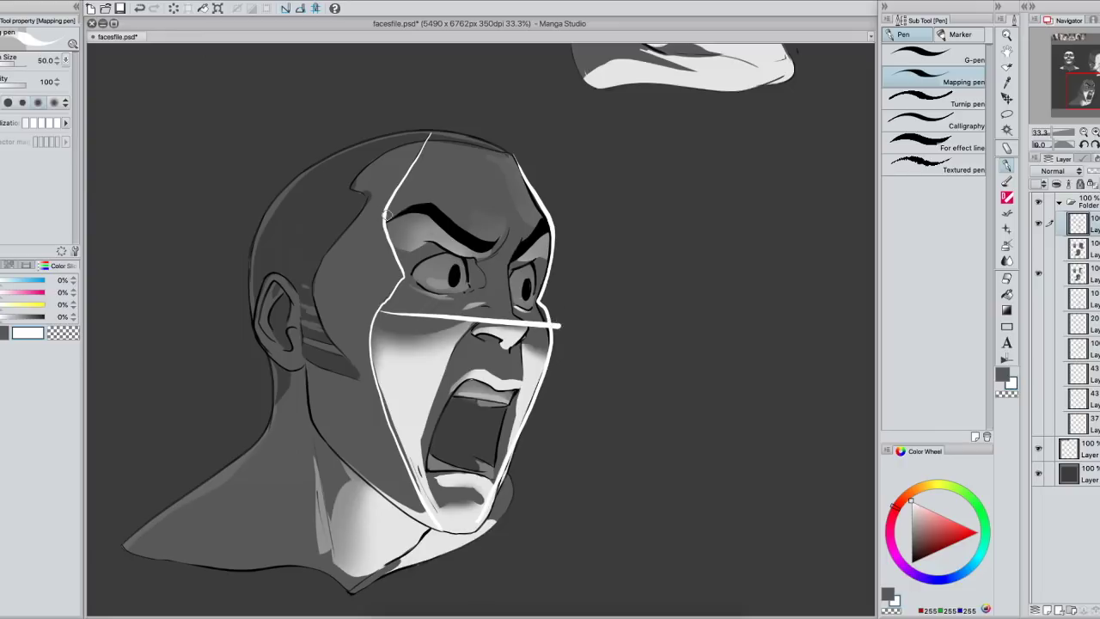
drag(386, 213, 561, 240)
key(ctrl+z)
key(ctrl+z)
- Sketch white brow, cheekbone and vertical centre guides over the face, and undo them together with the white face outline
drag(389, 210, 554, 227)
drag(370, 325, 555, 324)
mouse_move(492, 150)
mouse_down()
mouse_move(507, 301)
mouse_move(522, 329)
mouse_move(505, 348)
mouse_move(472, 526)
mouse_up()
key(super+z)
key(super+z)
key(super+z)
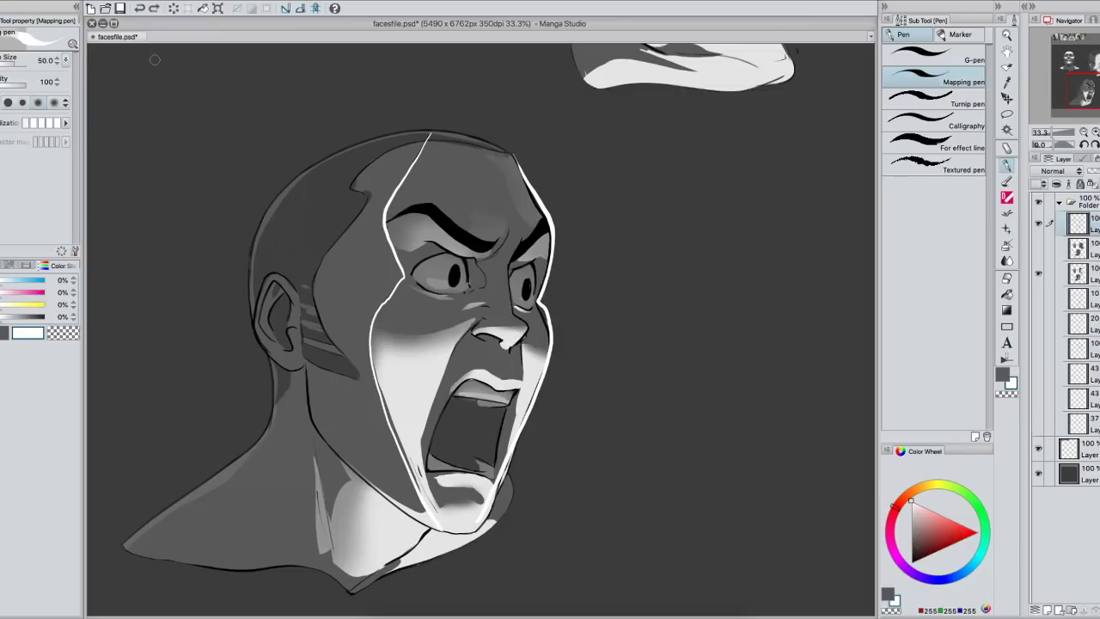
key(ctrl+z)
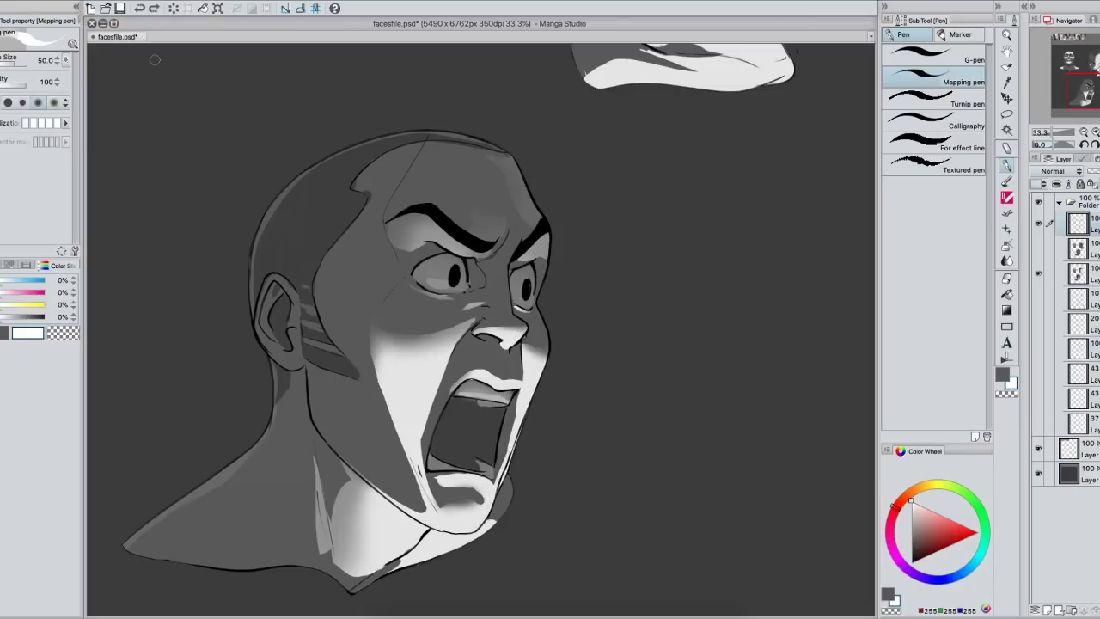